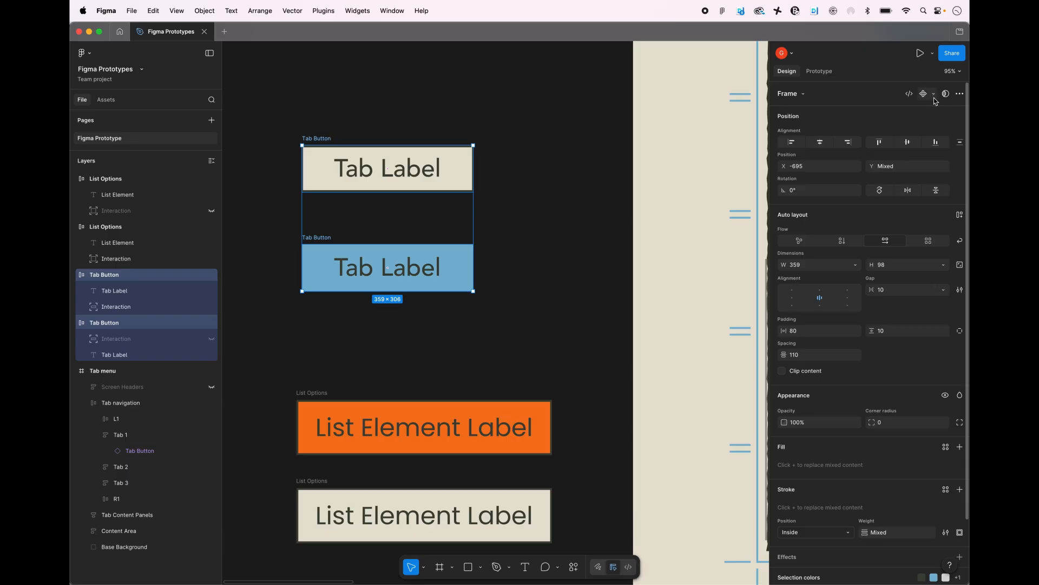
- Combine the two Tab Button frames into a component set and link both Tab Label texts to a new property named Text
left_click(934, 93)
left_click(886, 136)
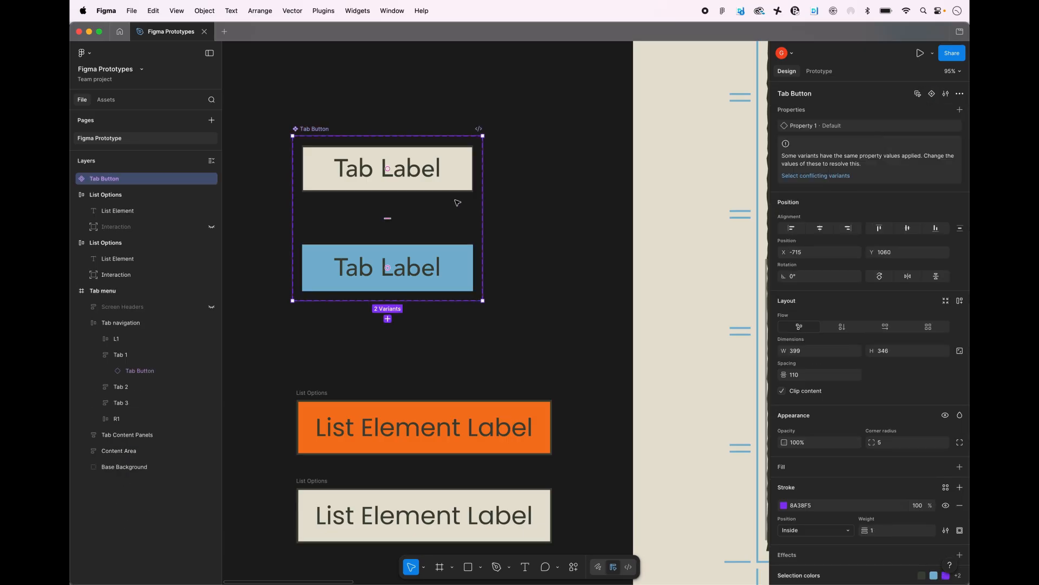
left_click(414, 171, "super")
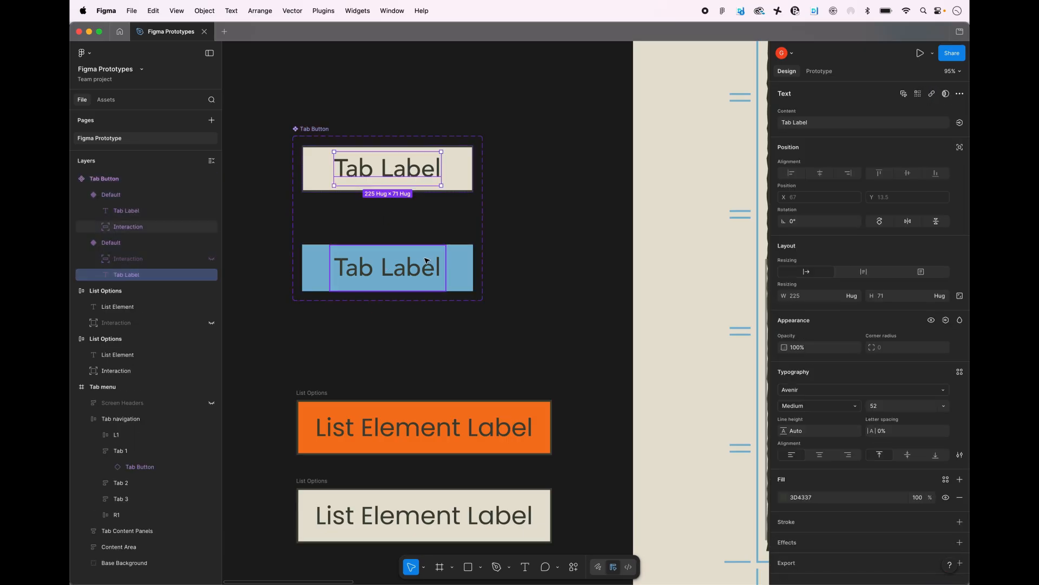
left_click(423, 271, "shift+super")
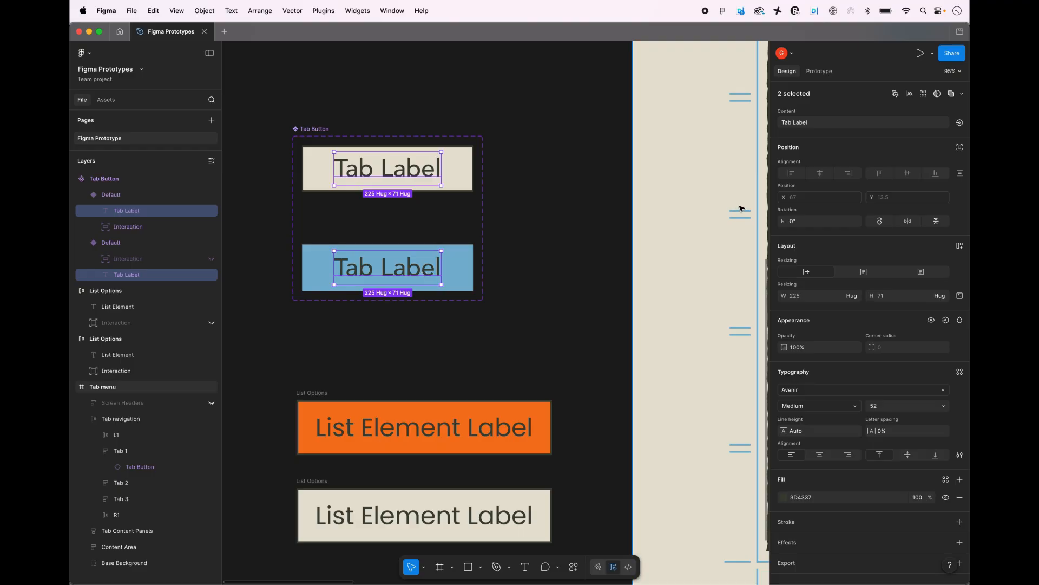
left_click(960, 124)
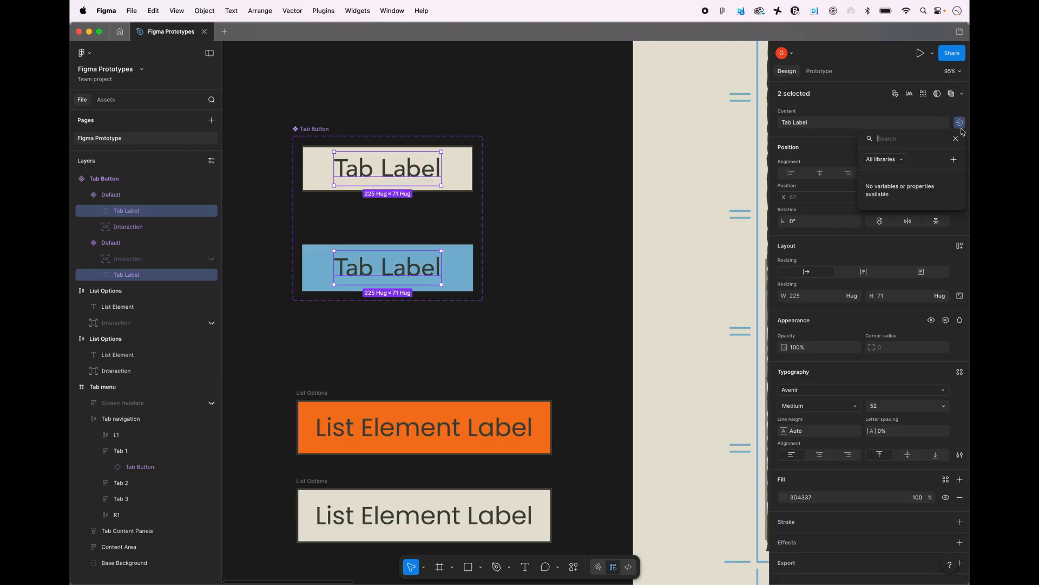
left_click(954, 159)
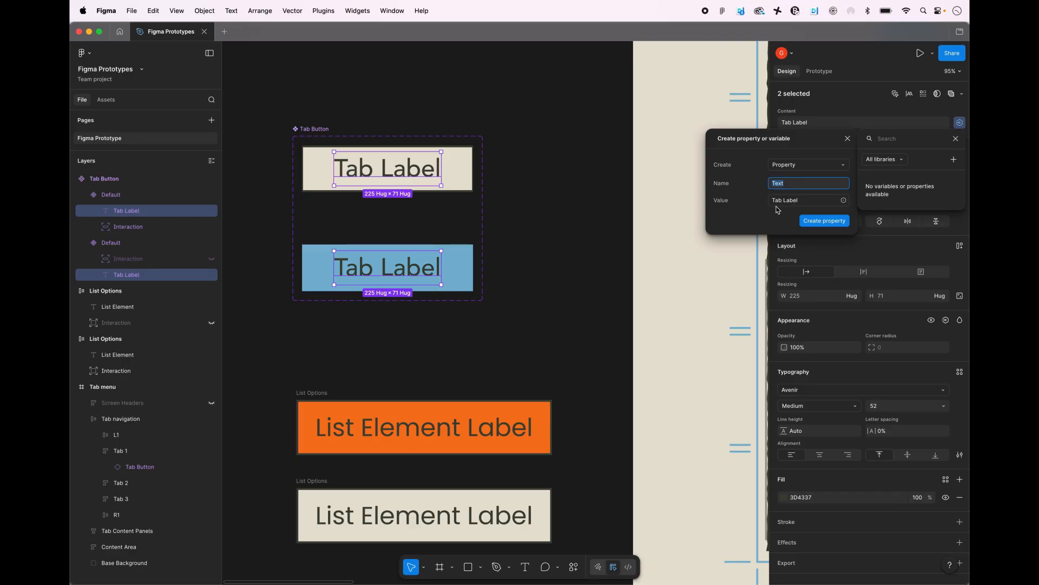
left_click(820, 223)
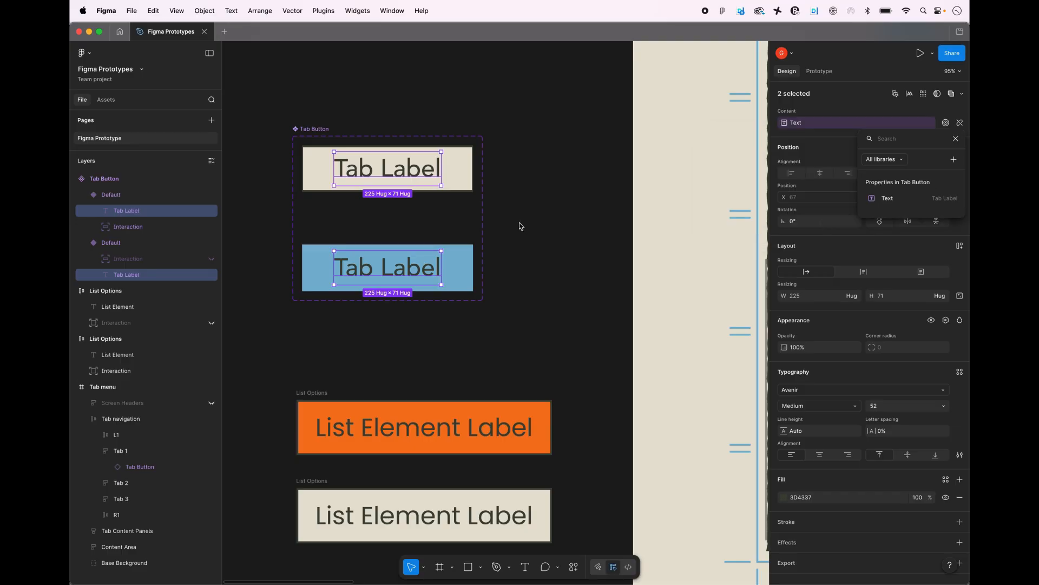
- Rename the Tab Button variant property to Active and set the blue variant's value to True
left_click(463, 258)
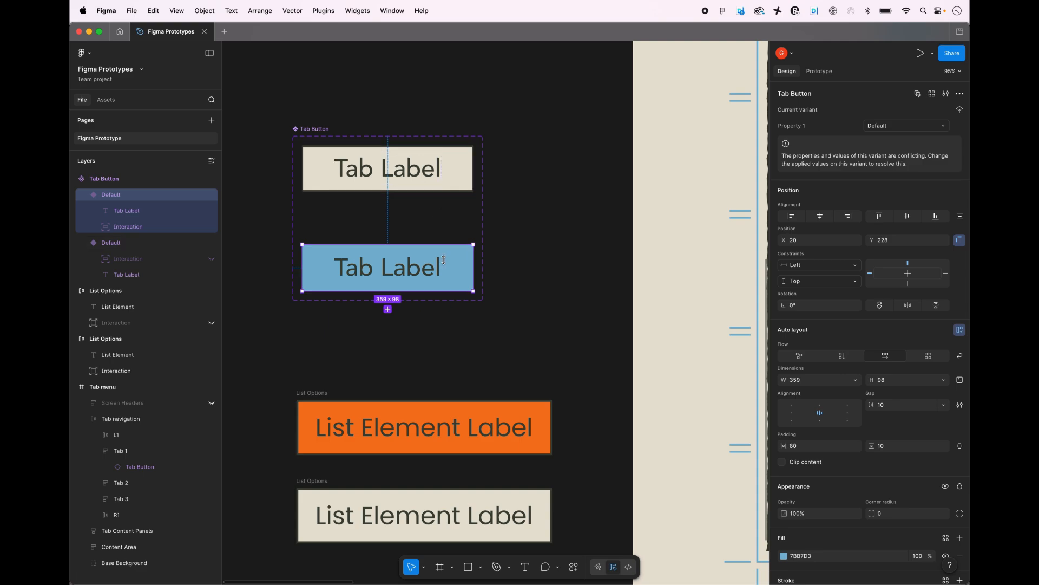
double_click(792, 125)
type("A")
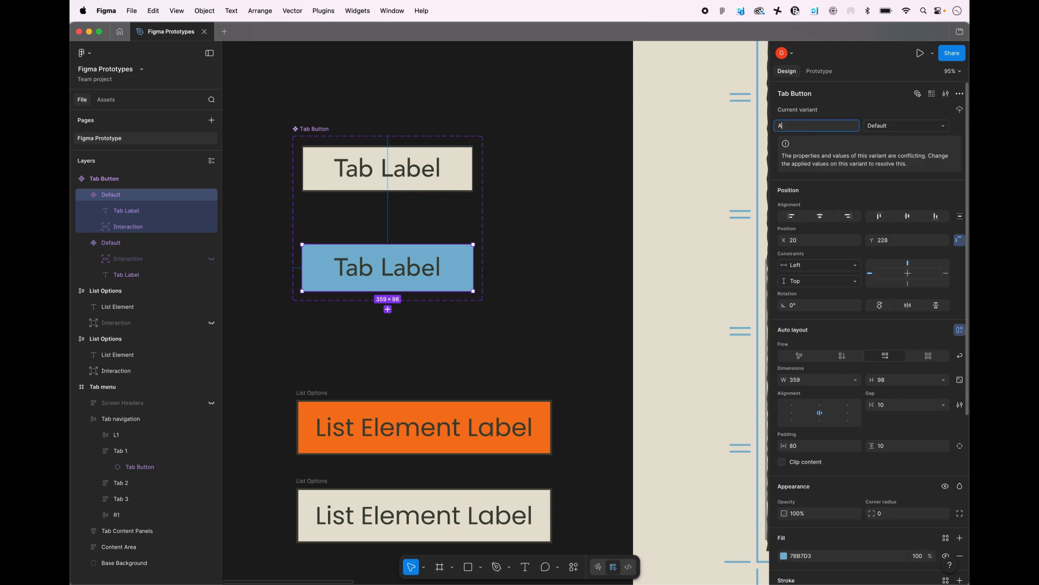
type("ctive")
left_click(888, 130)
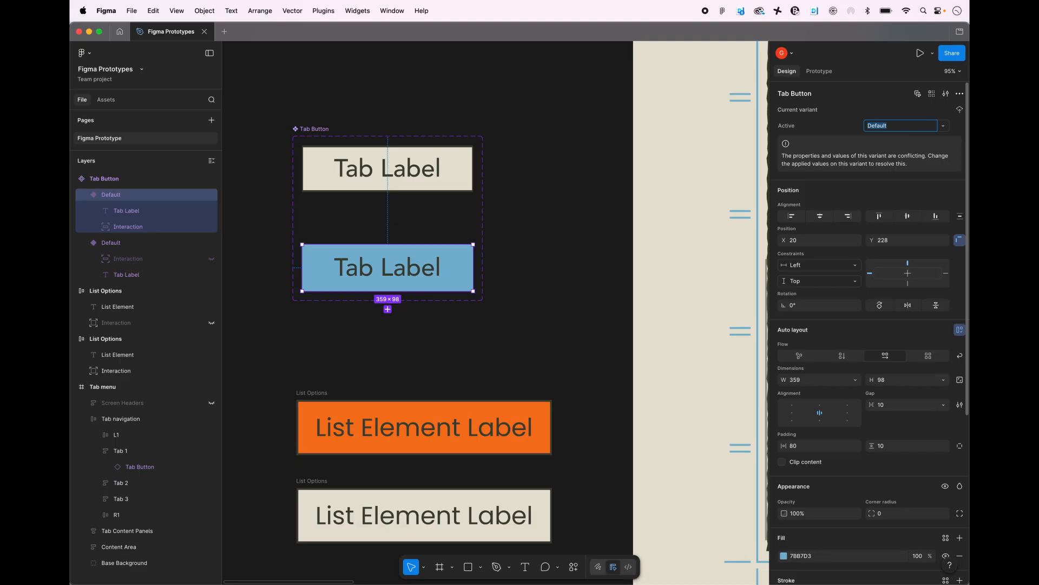
type("True")
key("Return")
- Set the beige Tab Button variant's Active value to False
key("Tab")
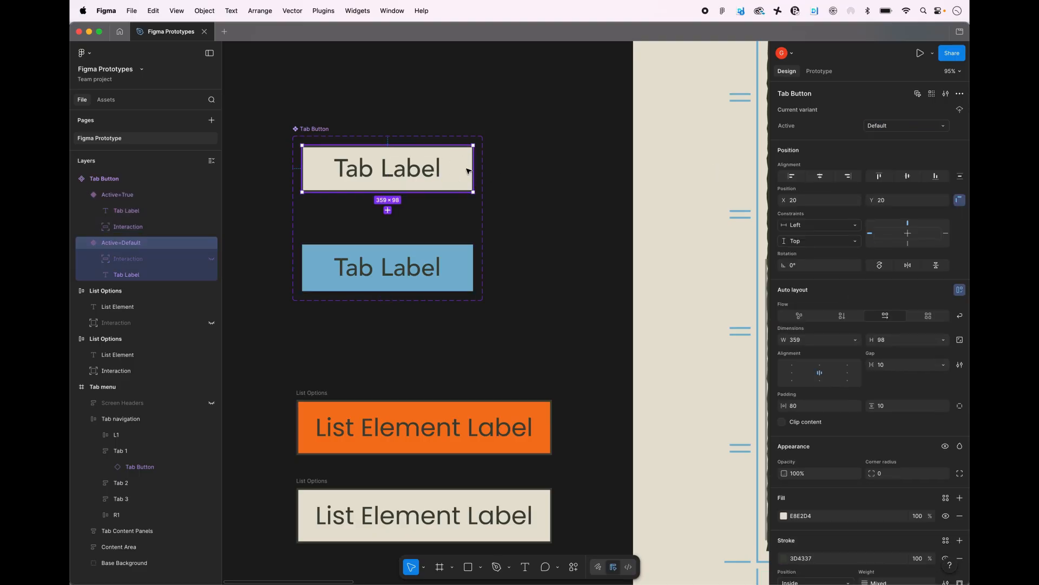
left_click(892, 132)
type("False")
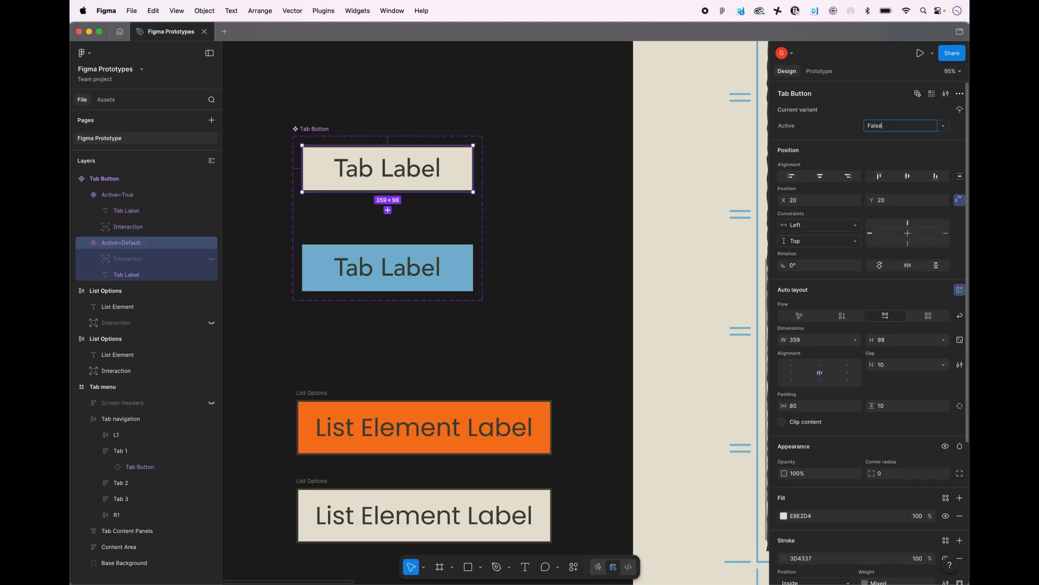
left_click(556, 143)
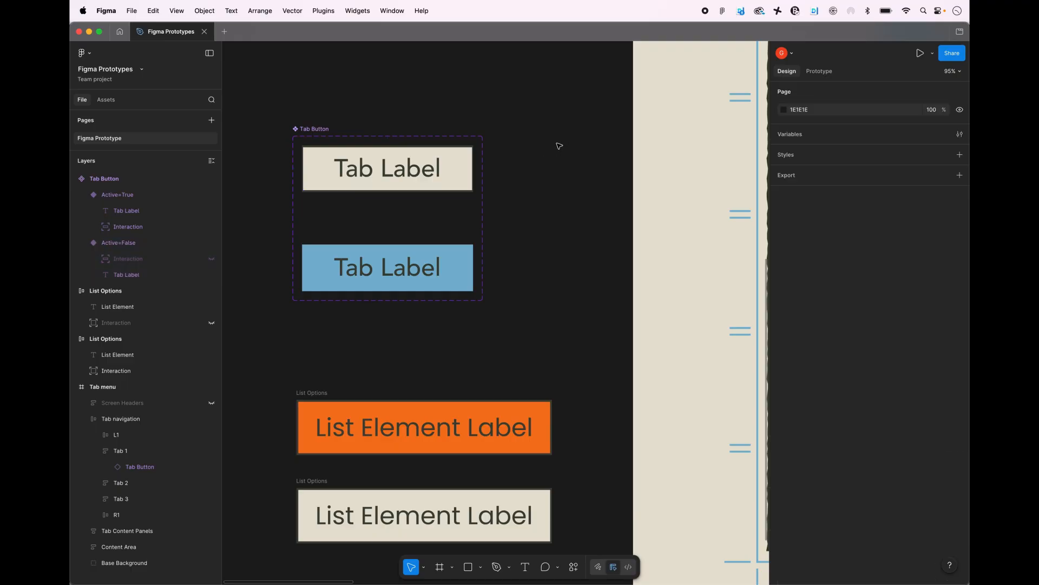
- Create an instance of the blue Tab Button variant above the component set and cut it
scroll(556, 144, "down", 3)
scroll(588, 141, "up", 3)
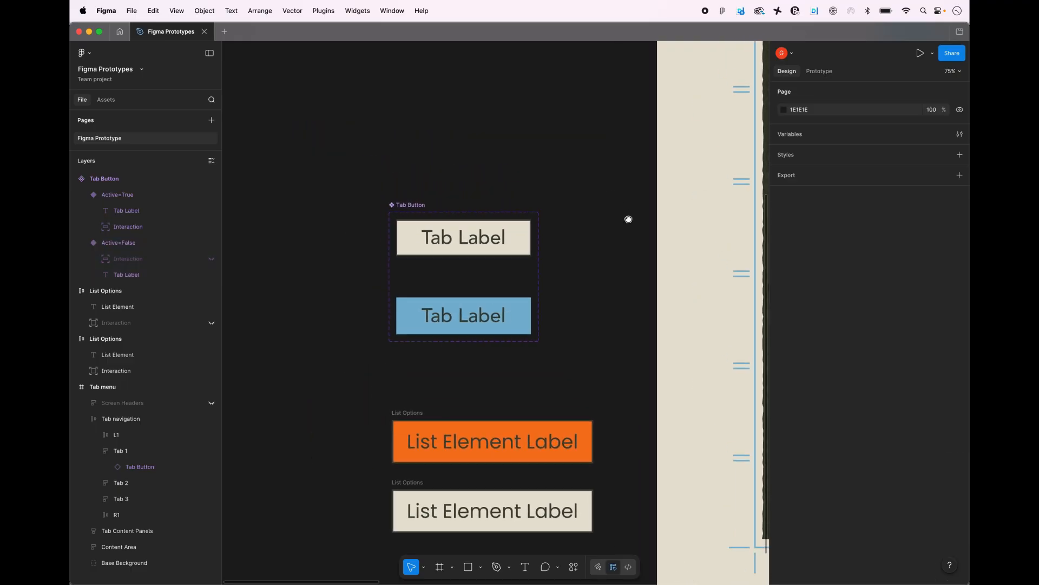
left_click_drag(518, 318, 534, 105)
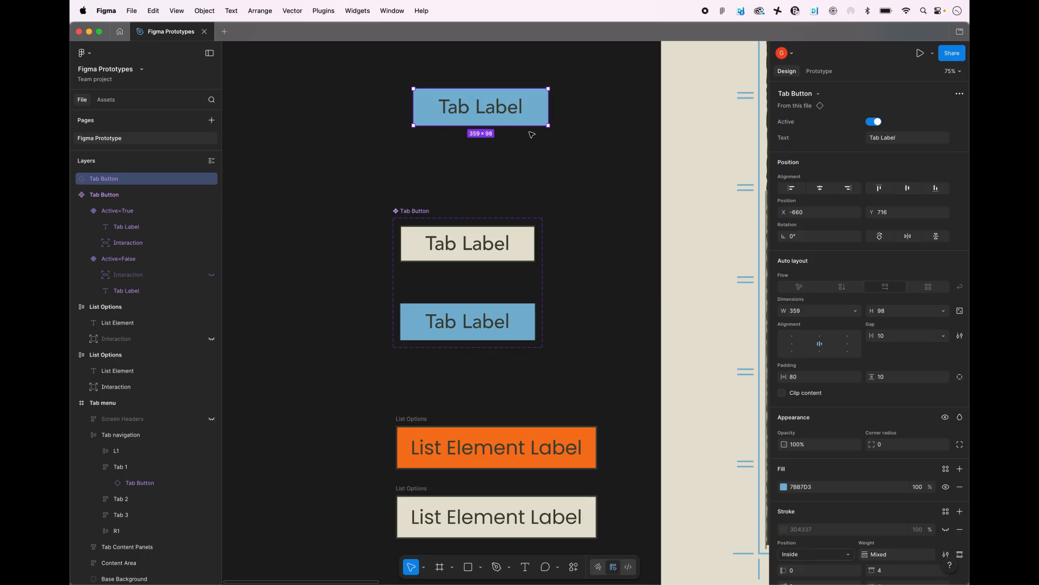
scroll(532, 135, "up", 2)
scroll(531, 135, "right", 2)
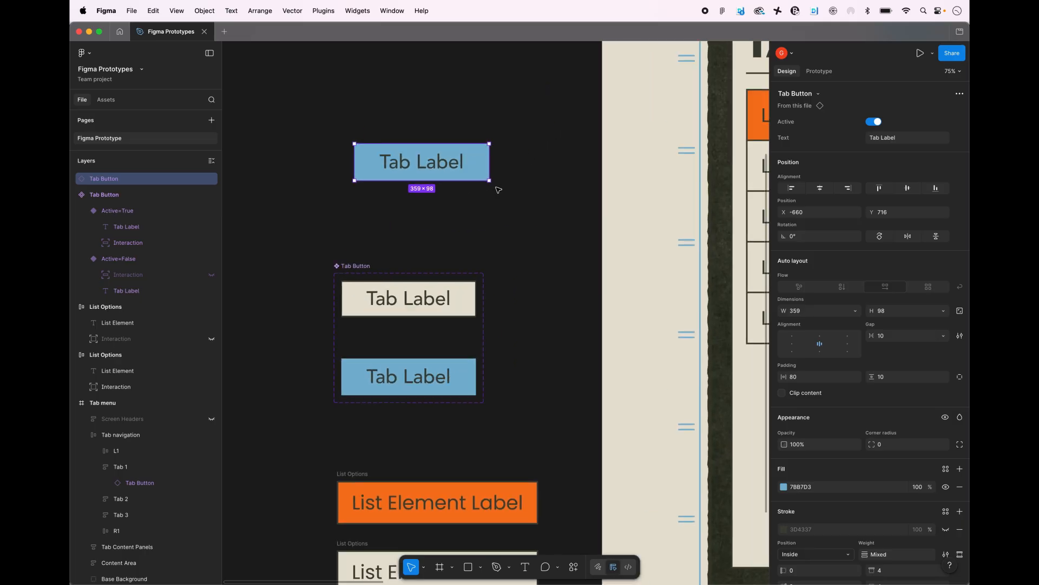
key("Delete")
- Replace the old Tab Button instances inside Tab 1, Tab 2 and Tab 3 with the new Tab Button instance
scroll(241, 209, "right", 10)
scroll(387, 236, "up", 5)
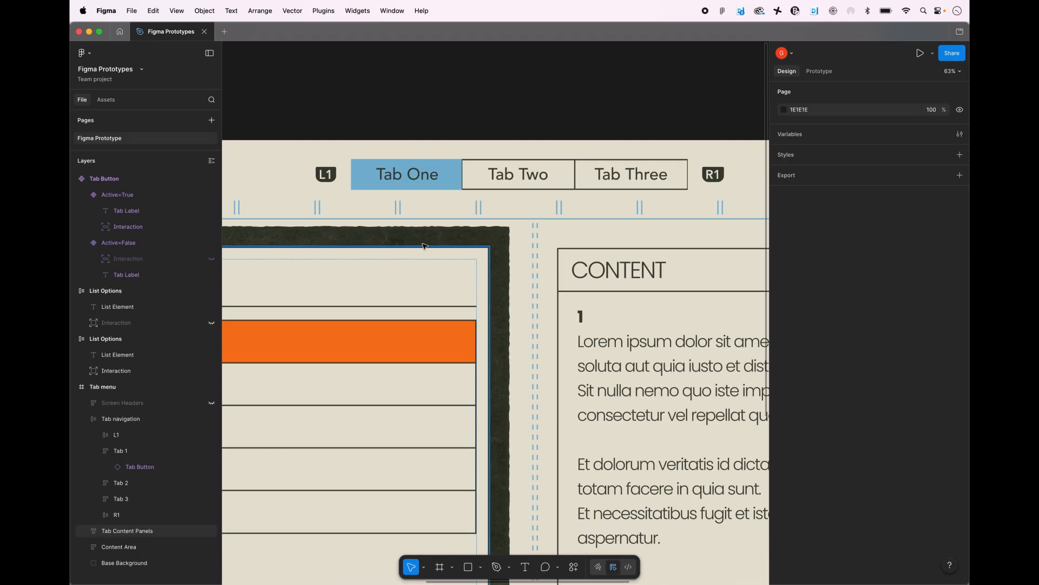
double_click(441, 179)
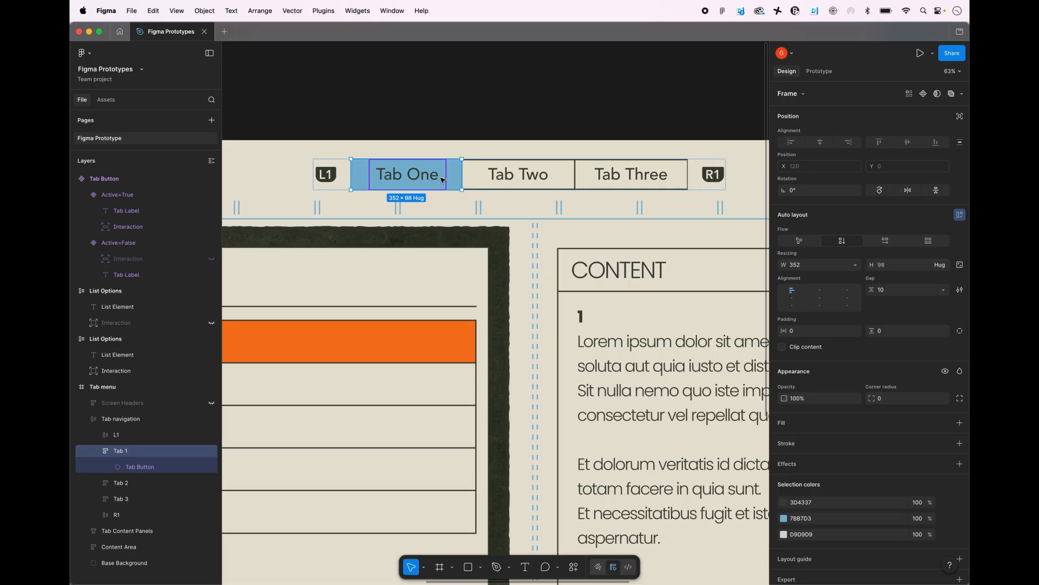
left_click(98, 483)
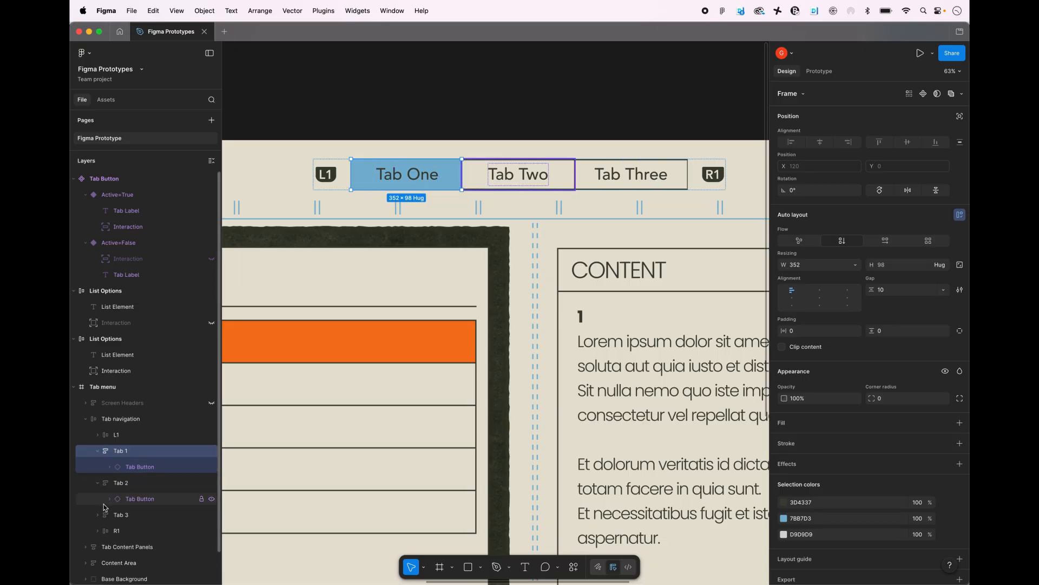
left_click(98, 515)
left_click(139, 467)
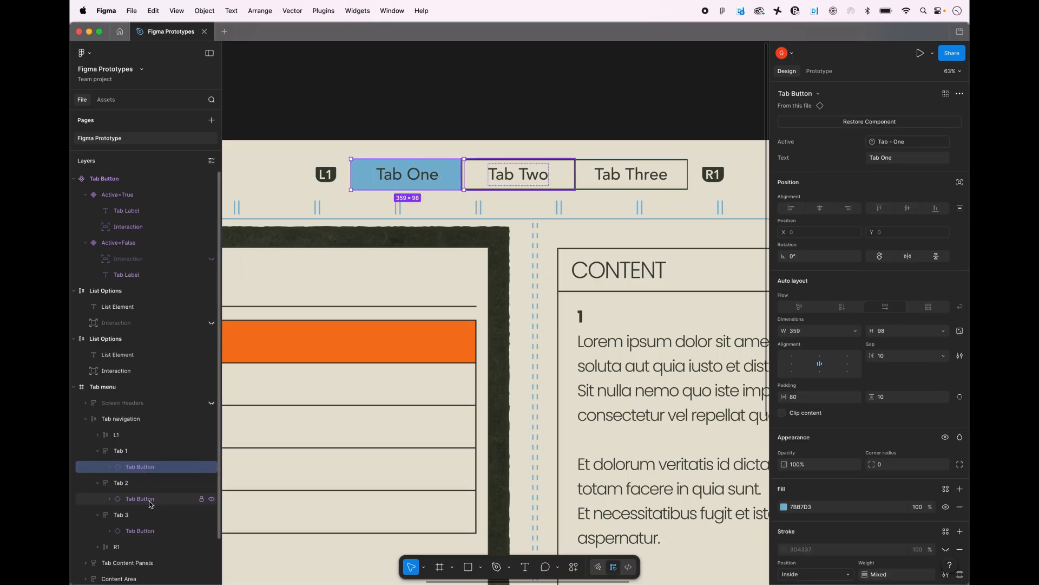
left_click(139, 498, "shift")
left_click(145, 530, "shift")
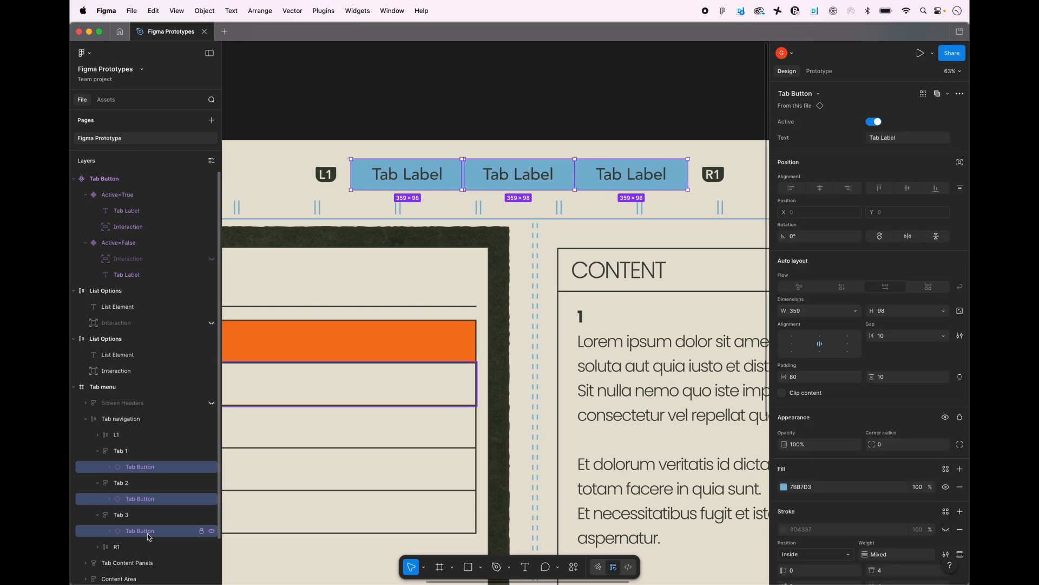
- Set the width of the Tab 1, Tab 2 and Tab 3 frames to hug their contents
left_click(122, 451)
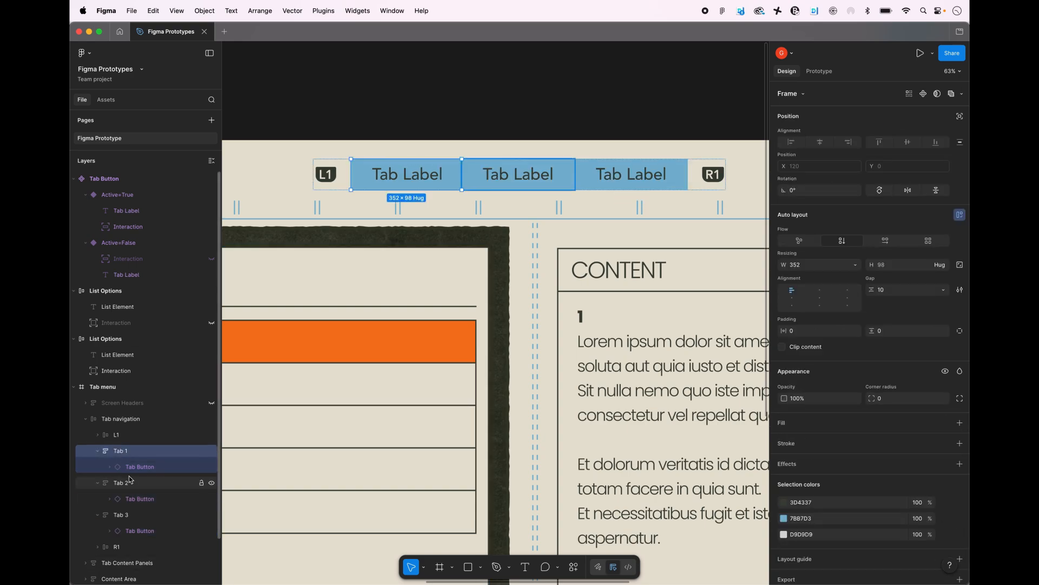
left_click(122, 483, "shift")
left_click(121, 514, "shift")
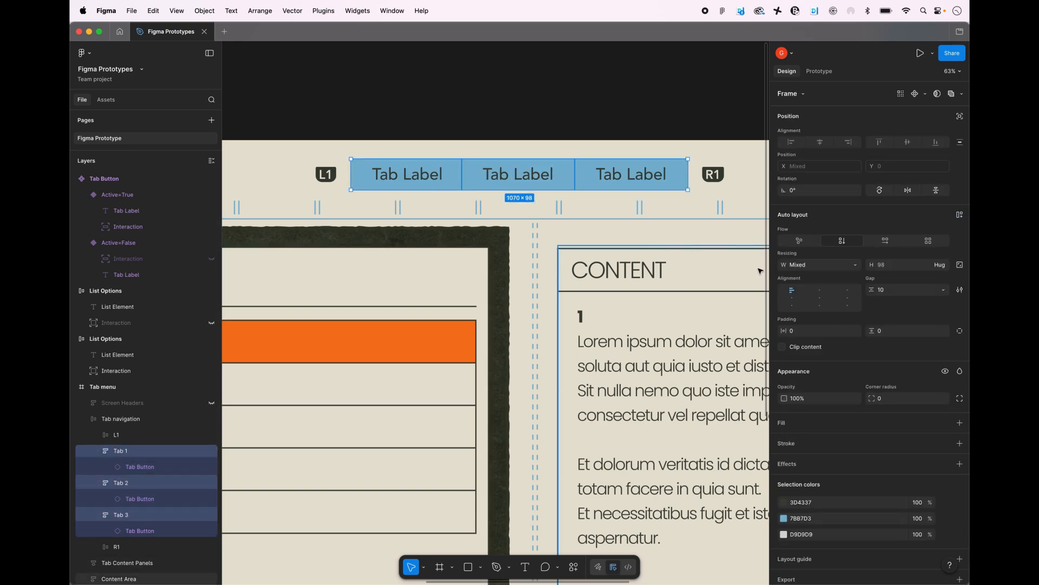
left_click(854, 265)
key("Escape")
left_click(554, 94)
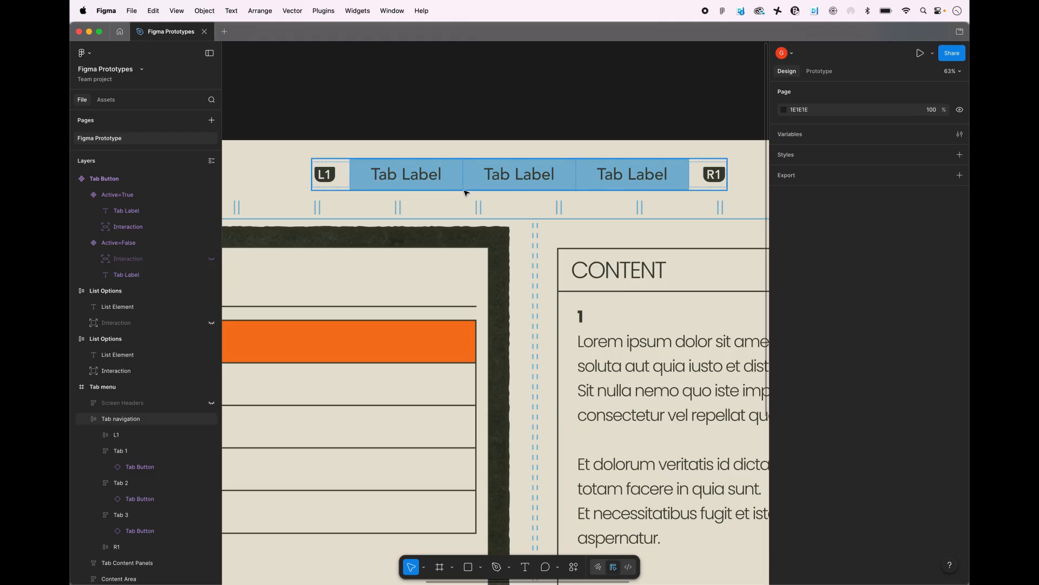
- Set the Text property of the button in Tab 1 to "Tab One"
double_click(426, 178)
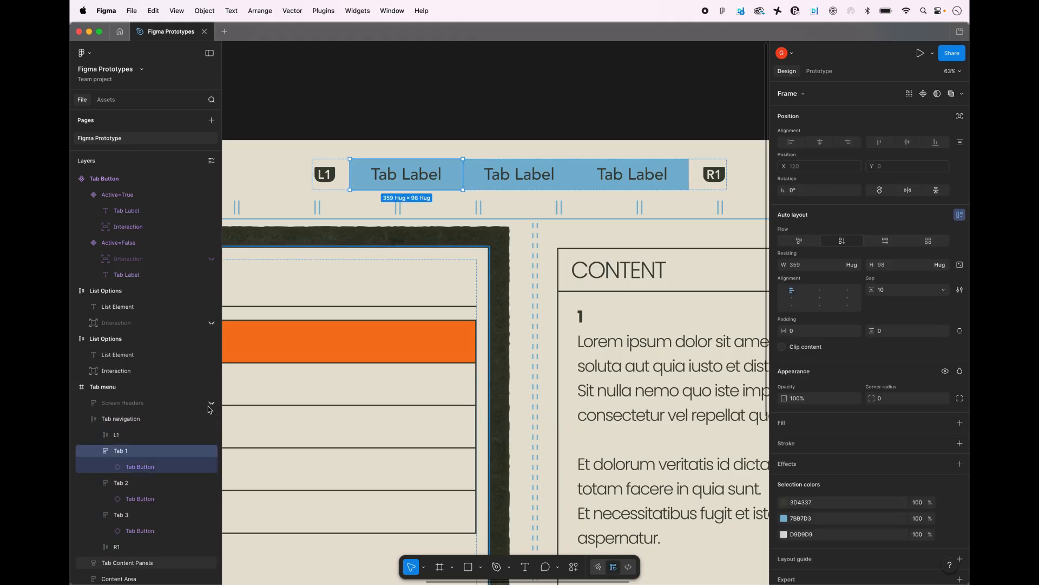
left_click(133, 468)
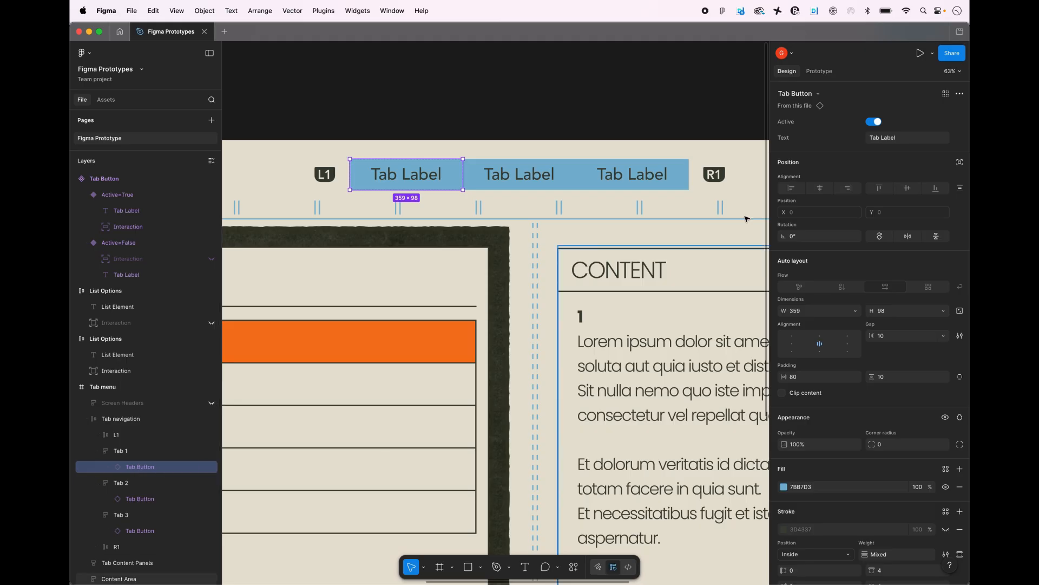
left_click(904, 138)
key("Right")
key("BackSpace")
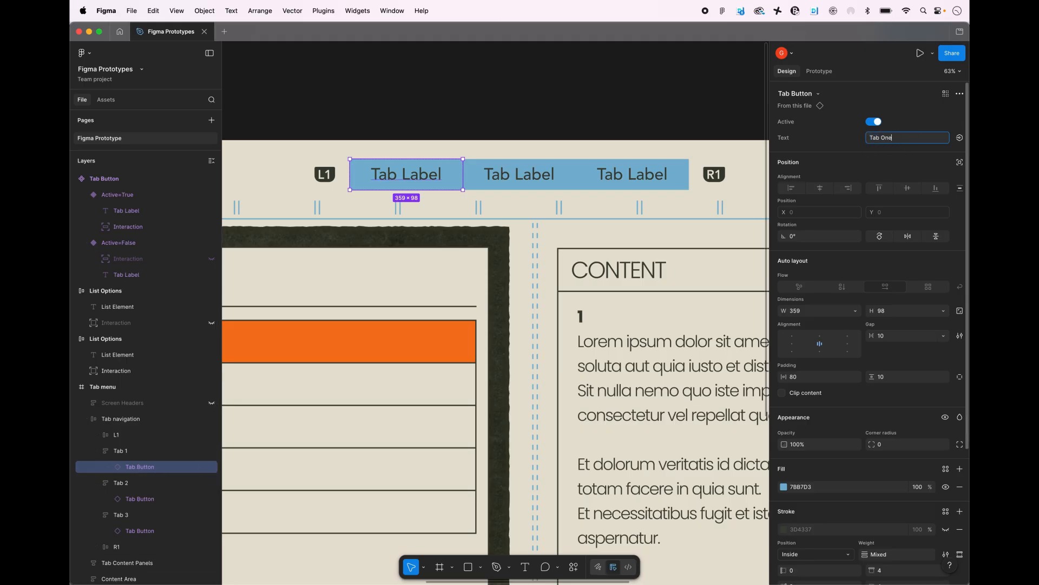
type("One")
- Set the Text property of the button in Tab 2 to "Tab Two"
left_click(139, 499)
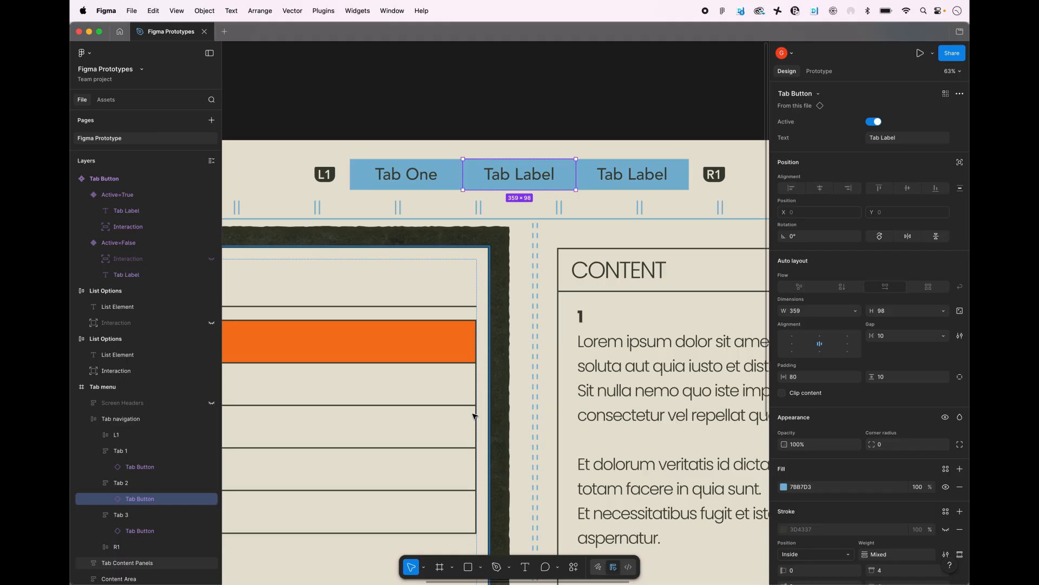
left_click(903, 139)
left_click(914, 144)
- Set the Text property of the button in Tab 3 to "Tab Three"
left_click(140, 531)
left_click(910, 137)
left_click(911, 144)
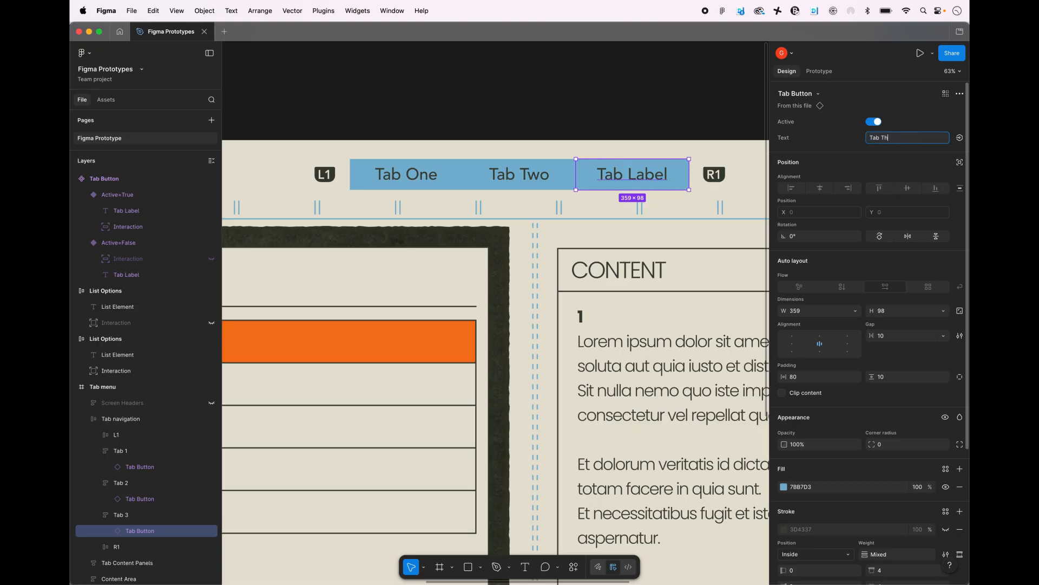
type("Three")
left_click(615, 117)
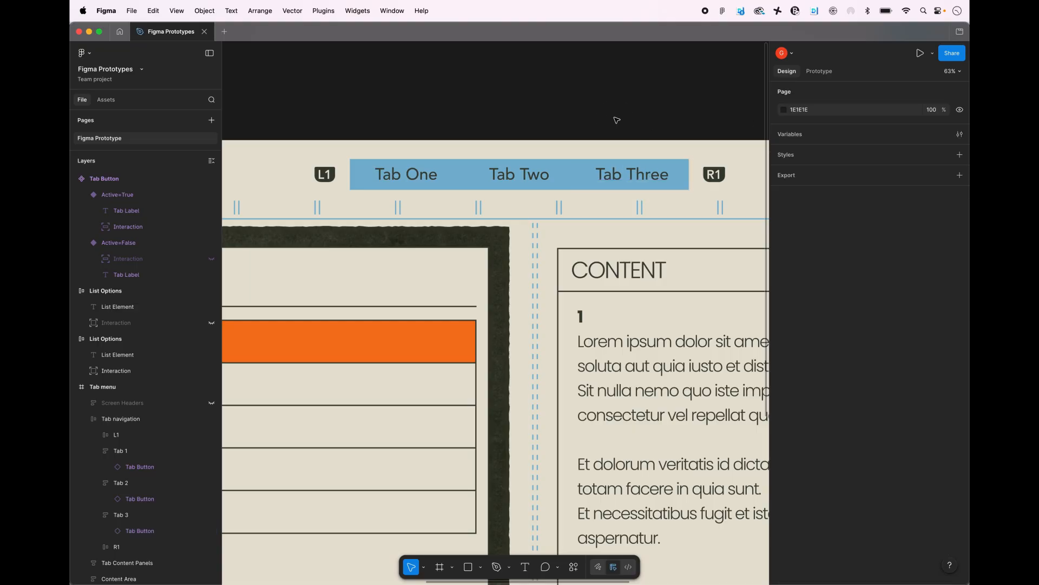
- Create a variable collection named "Tab Navigation" for the file
scroll(628, 92, "down", 3)
scroll(620, 89, "down", 3)
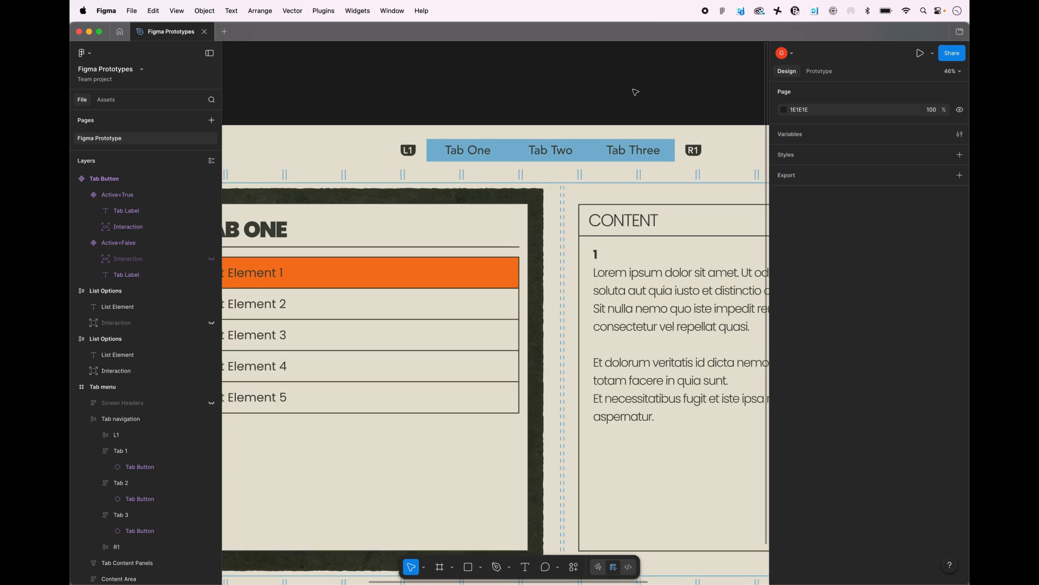
left_click(590, 105)
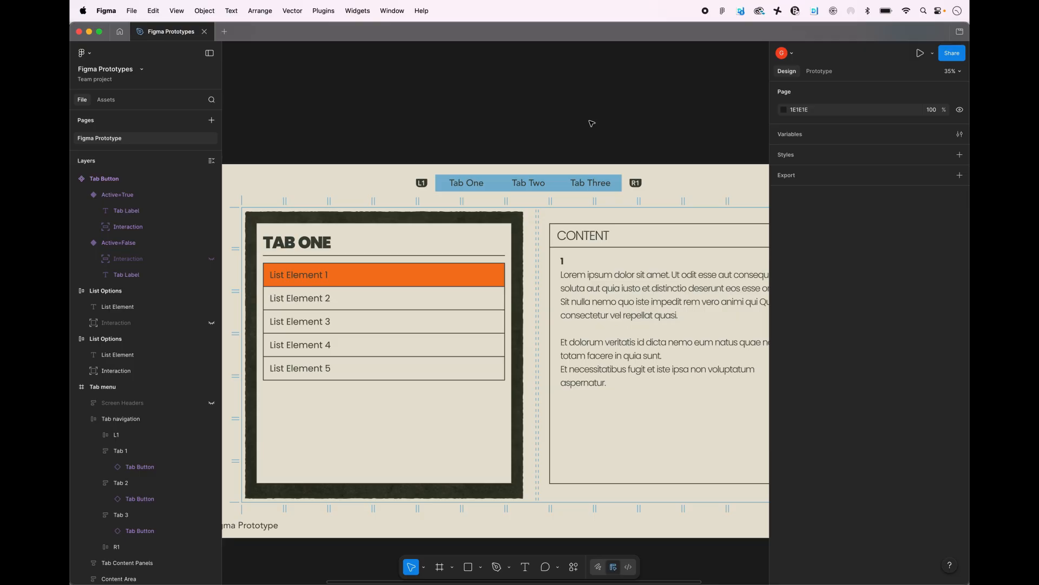
left_click(799, 138)
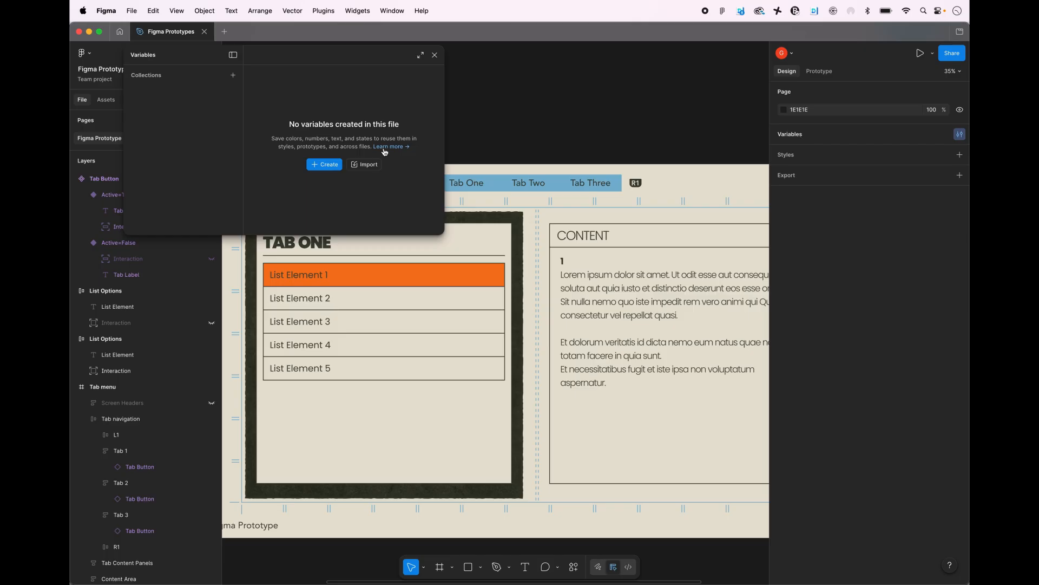
left_click(233, 75)
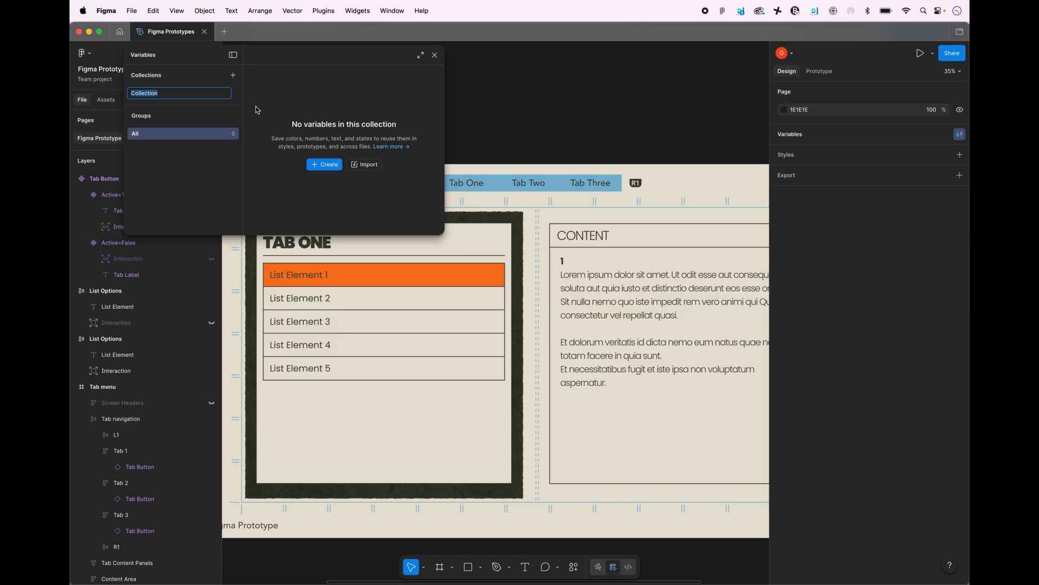
type("Tab Navigation")
key("Return")
- Create a Boolean variable named "Tab One" in the Tab Navigation collection
left_click(325, 165)
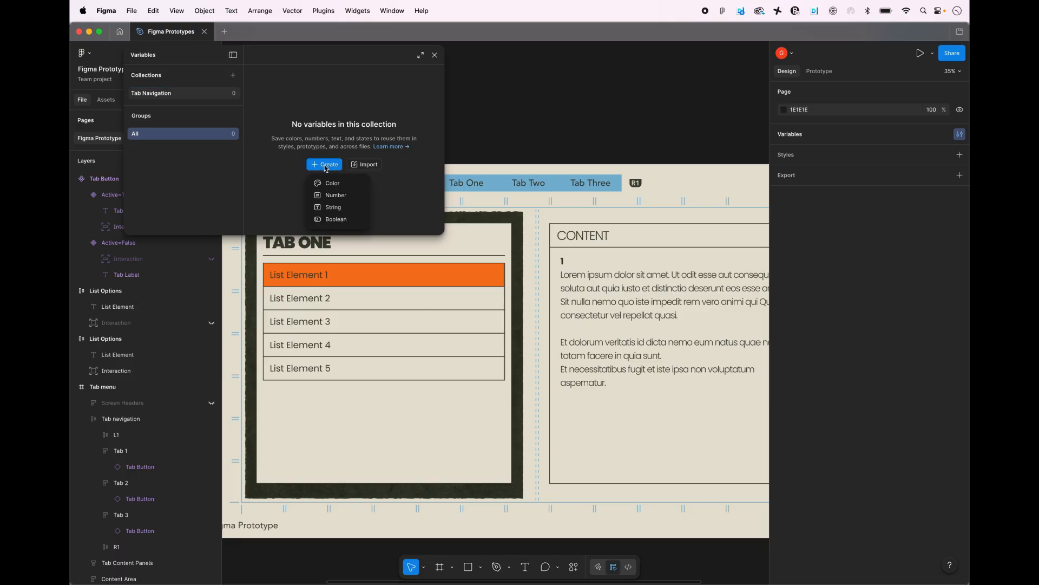
left_click(343, 222)
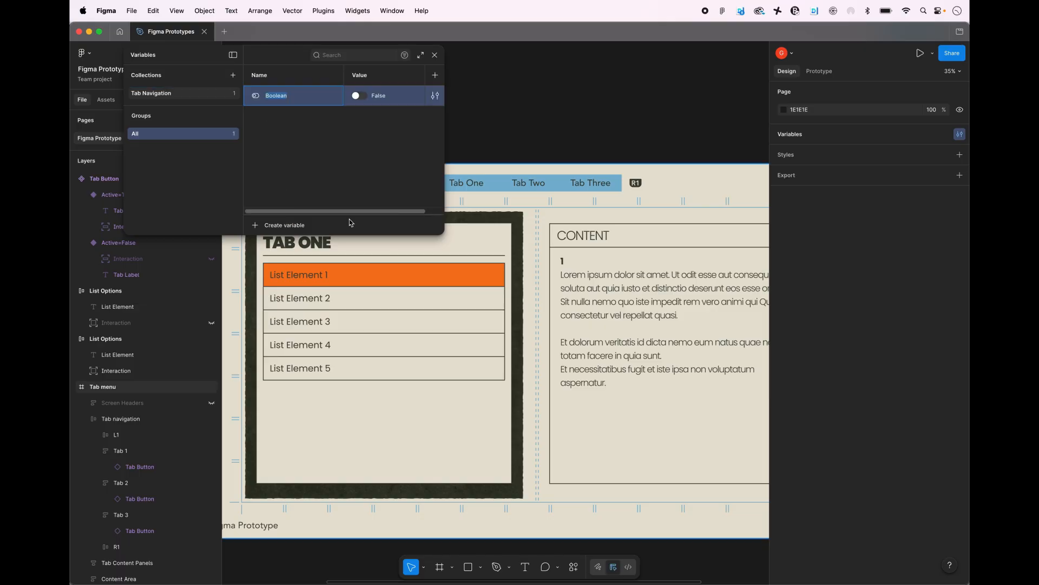
left_click_drag(280, 57, 394, 89)
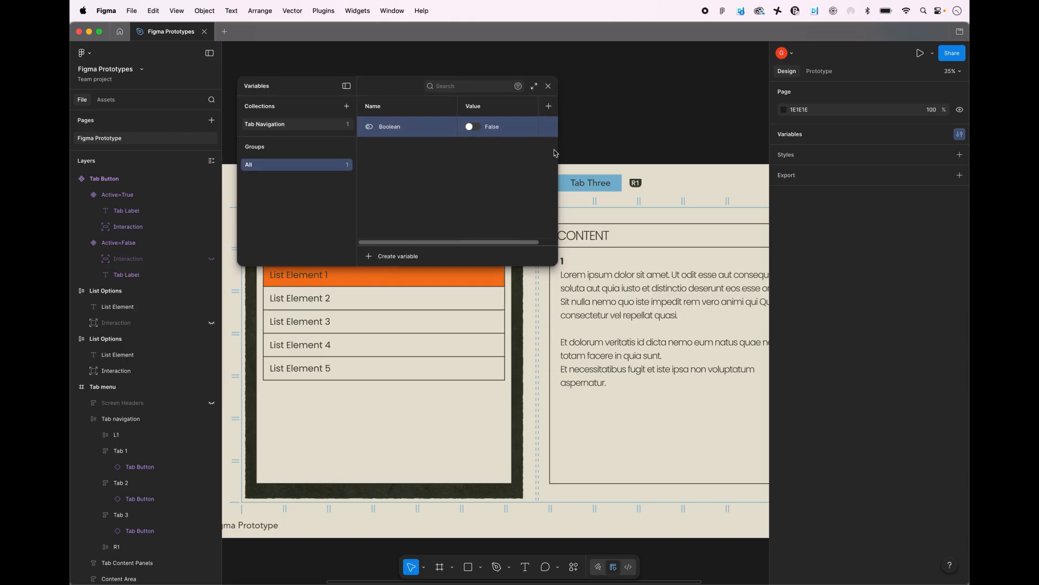
left_click_drag(558, 151, 693, 154)
left_click_drag(450, 92, 479, 113)
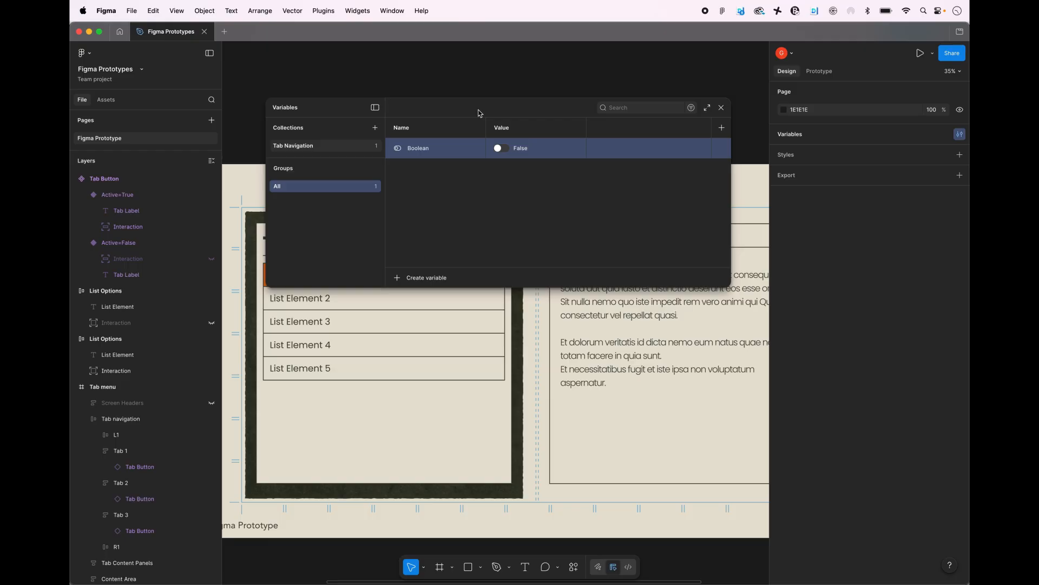
double_click(422, 153)
type("Tab One")
left_click(444, 176)
- Duplicate the Tab One variable twice in the Tab Navigation collection
right_click(447, 151)
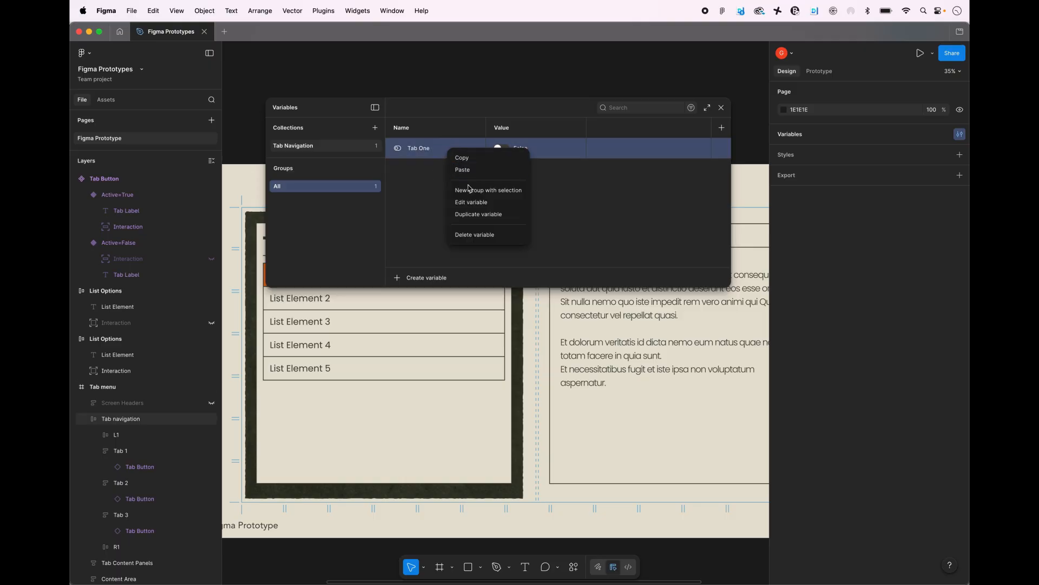
left_click(475, 220)
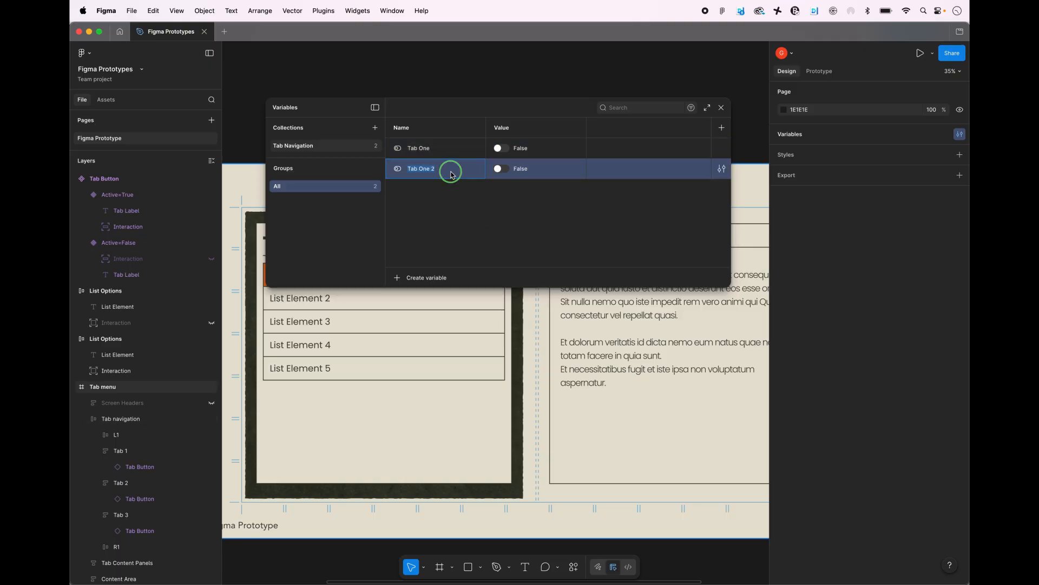
right_click(453, 169)
left_click(481, 236)
- Rename the two duplicated variables "Tab Two" and "Tab Three"
left_click(436, 171)
left_click(440, 174)
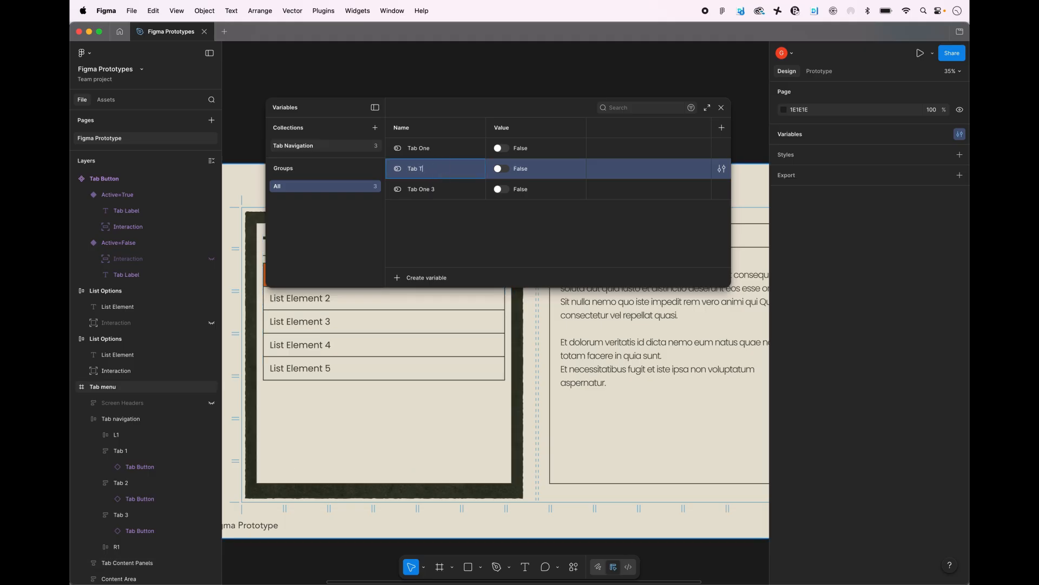
left_click(536, 168)
left_click(437, 191)
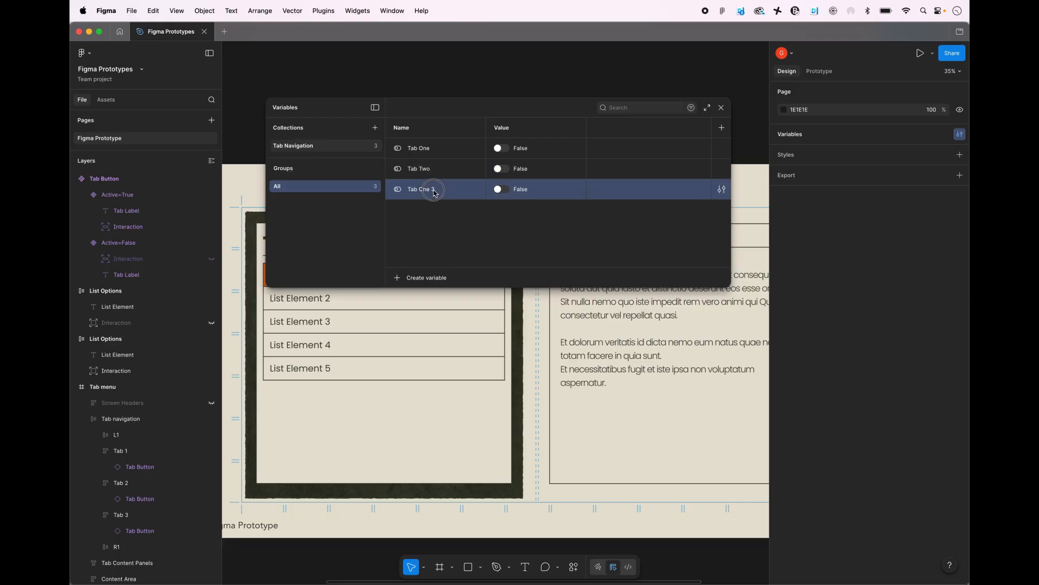
left_click(436, 195)
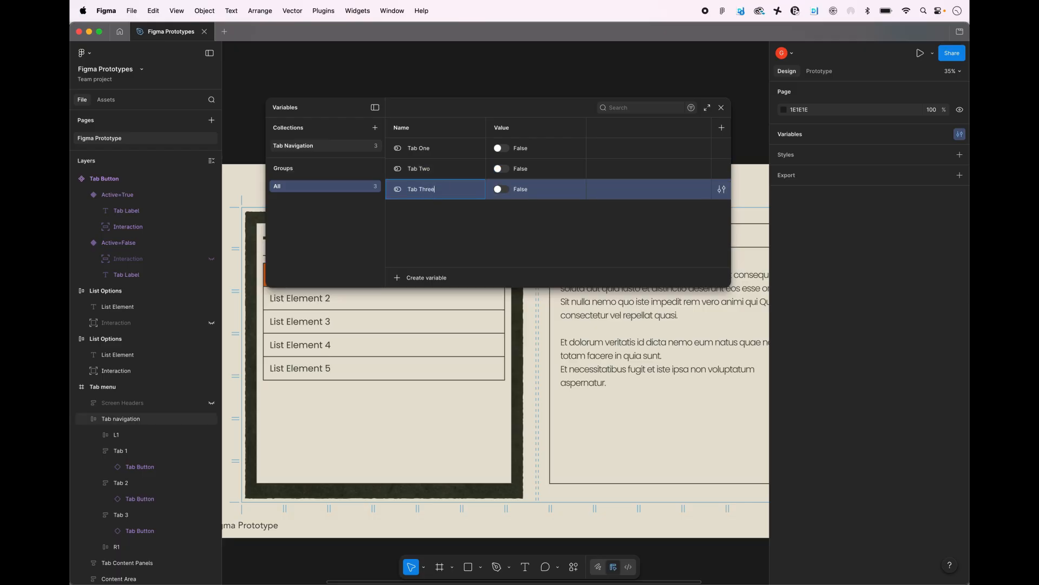
left_click(494, 232)
- Set the Tab One variable's value to True and close the variables window
left_click_drag(470, 107, 500, 240)
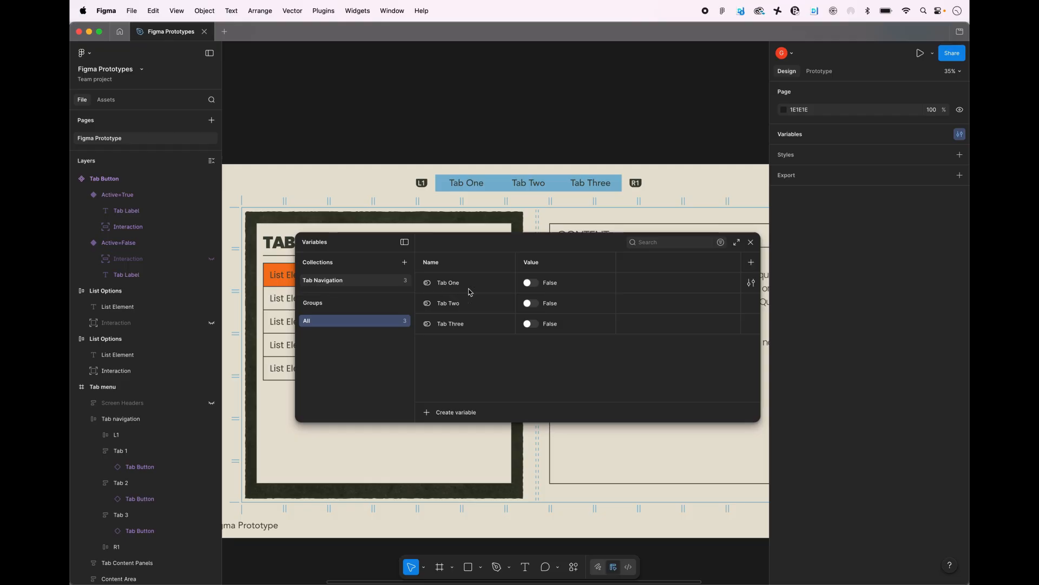
left_click(528, 284)
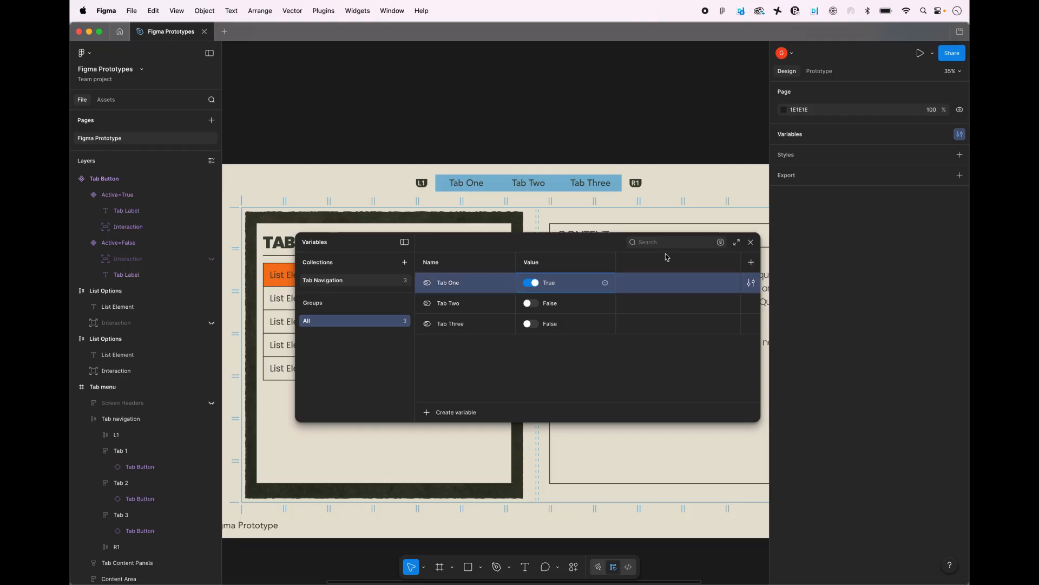
left_click(751, 242)
- Bind the Active property of the Tab Button in Tab 1 to the Tab One variable
left_click_drag(523, 133, 486, 104)
left_click(433, 156)
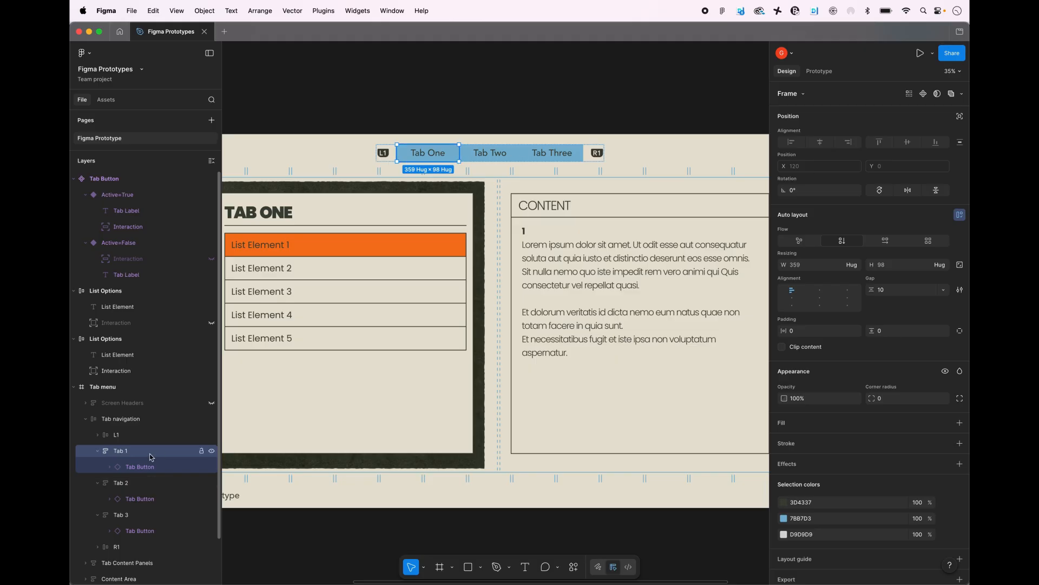
left_click(142, 469)
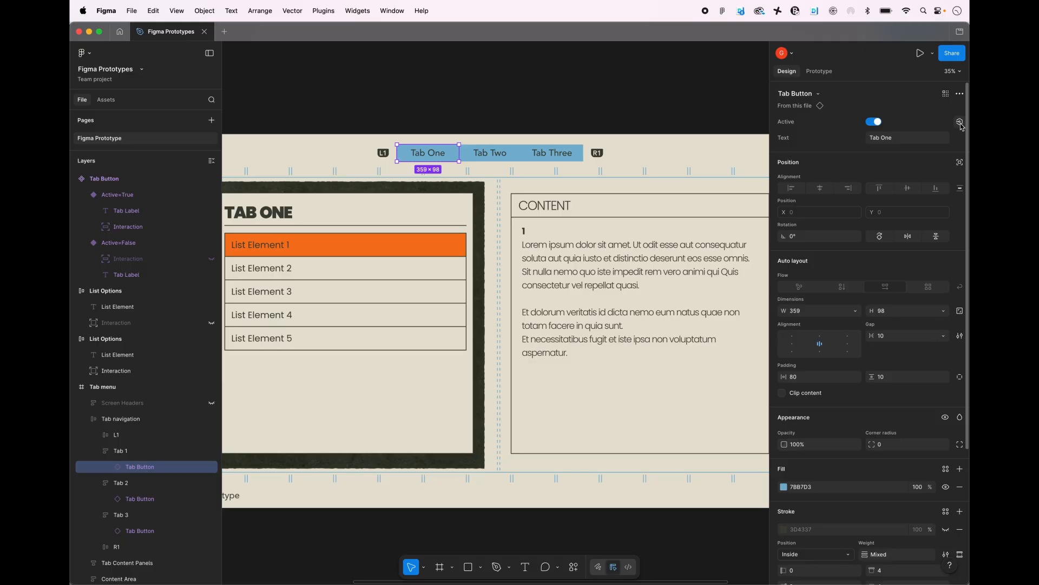
left_click(960, 123)
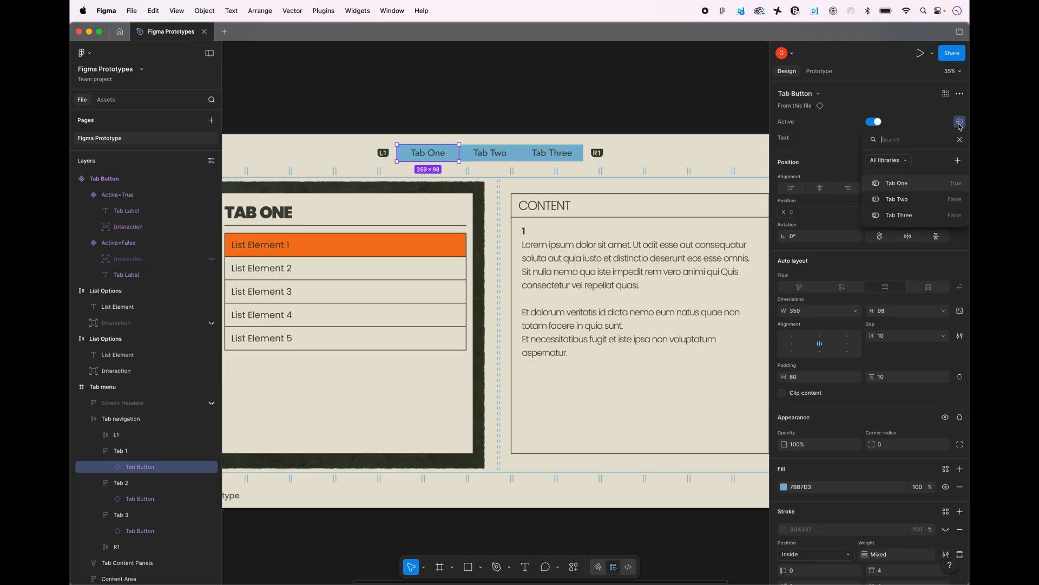
left_click(949, 188)
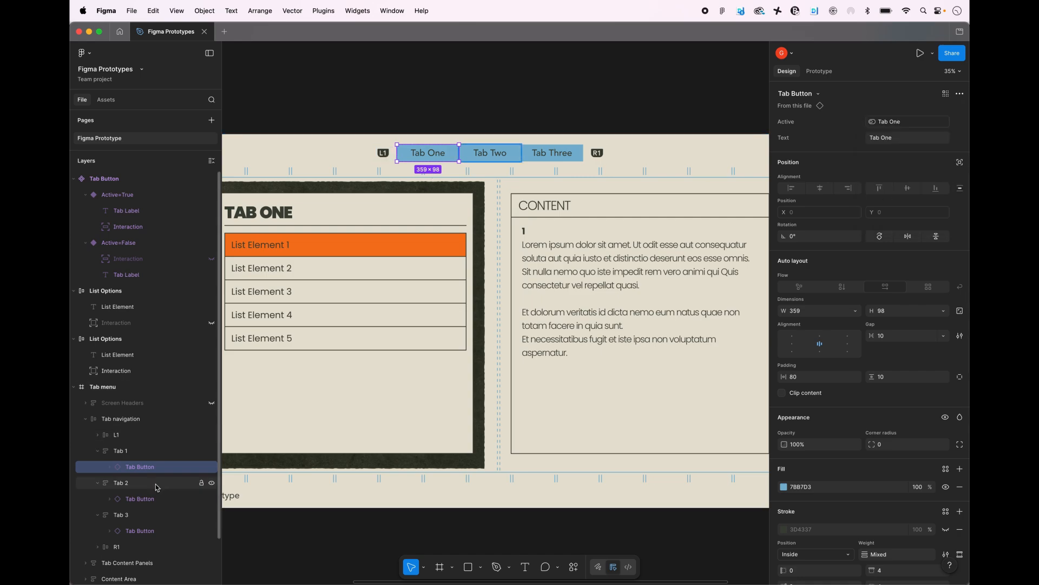
- Bind the Active property of the Tab Button in Tab 2 to the Tab Two variable
left_click(140, 499)
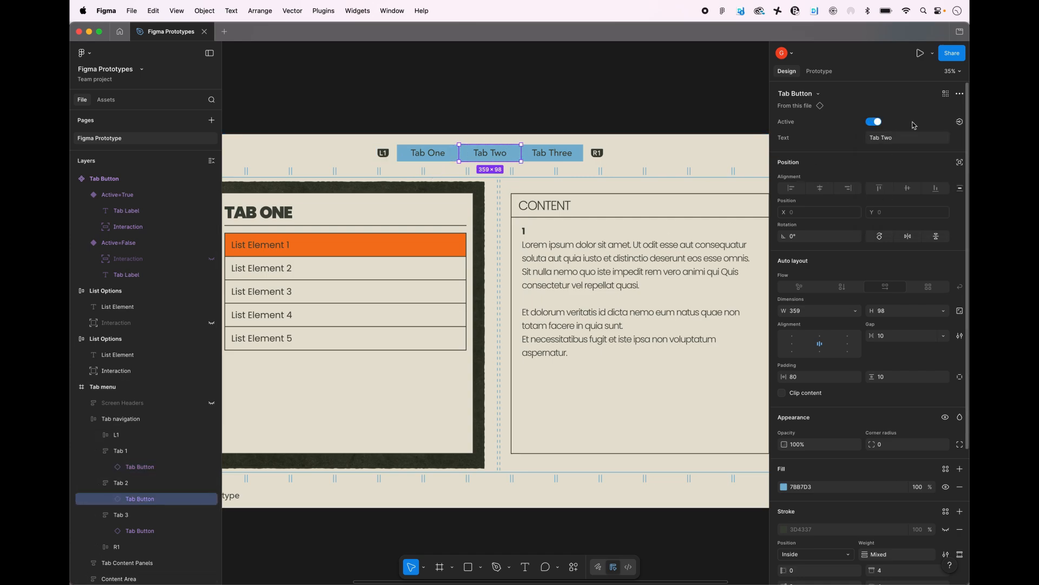
left_click(959, 122)
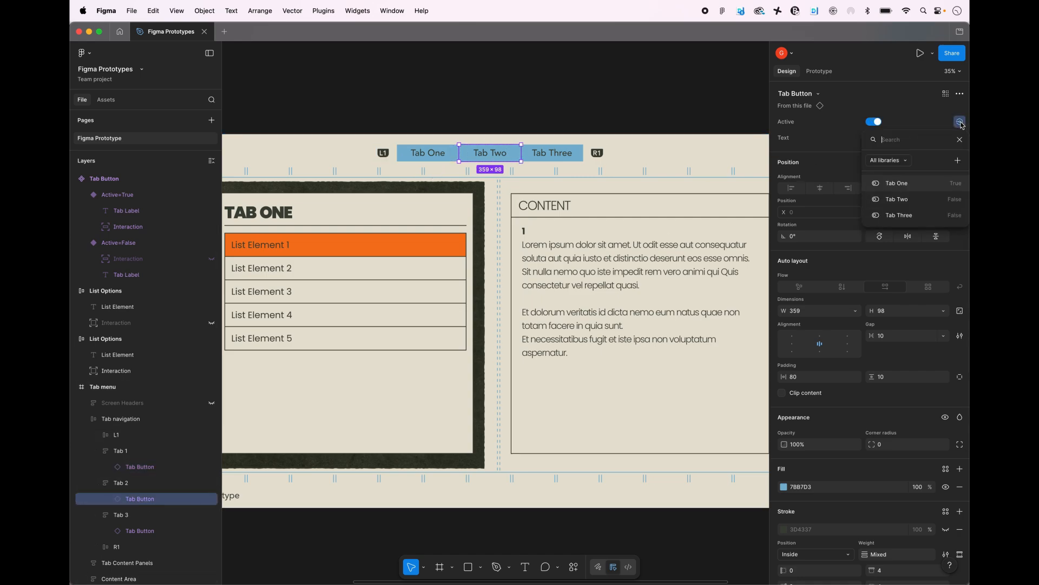
left_click(899, 199)
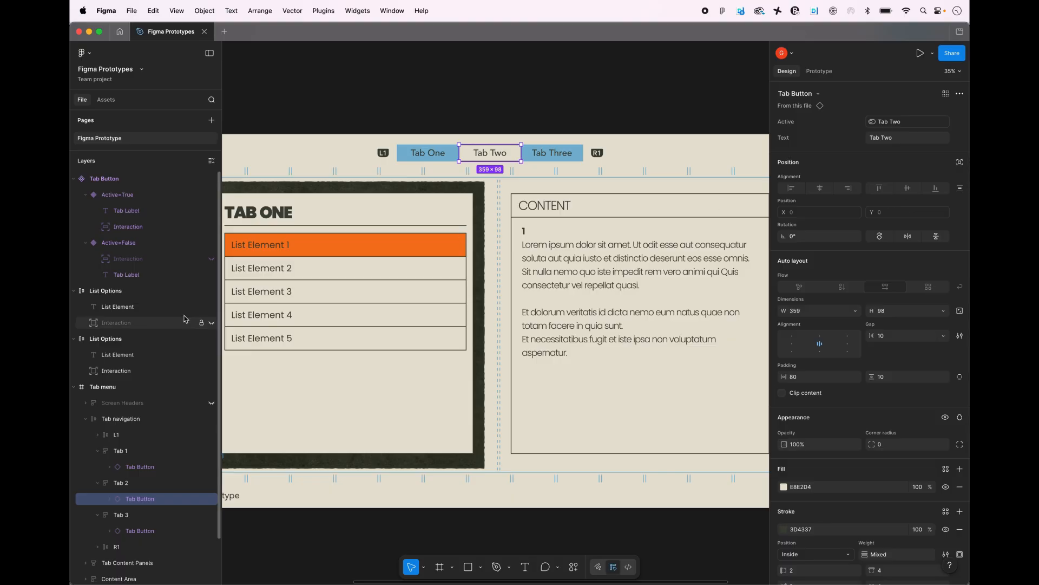
- Bind the Active property of the Tab Button in Tab 3 to the Tab Three variable
left_click(140, 531)
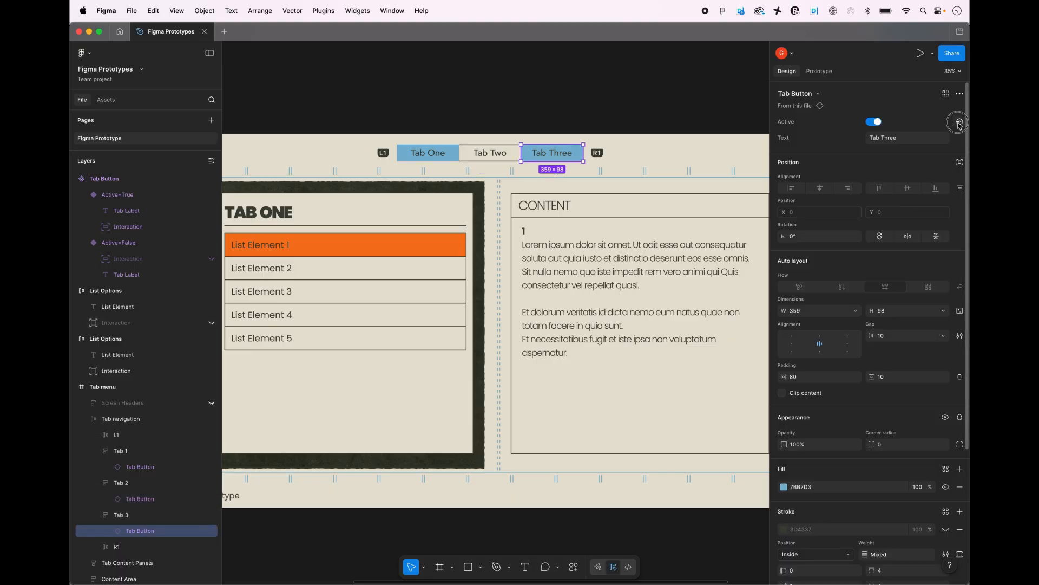
left_click(960, 121)
left_click(899, 215)
left_click(663, 127)
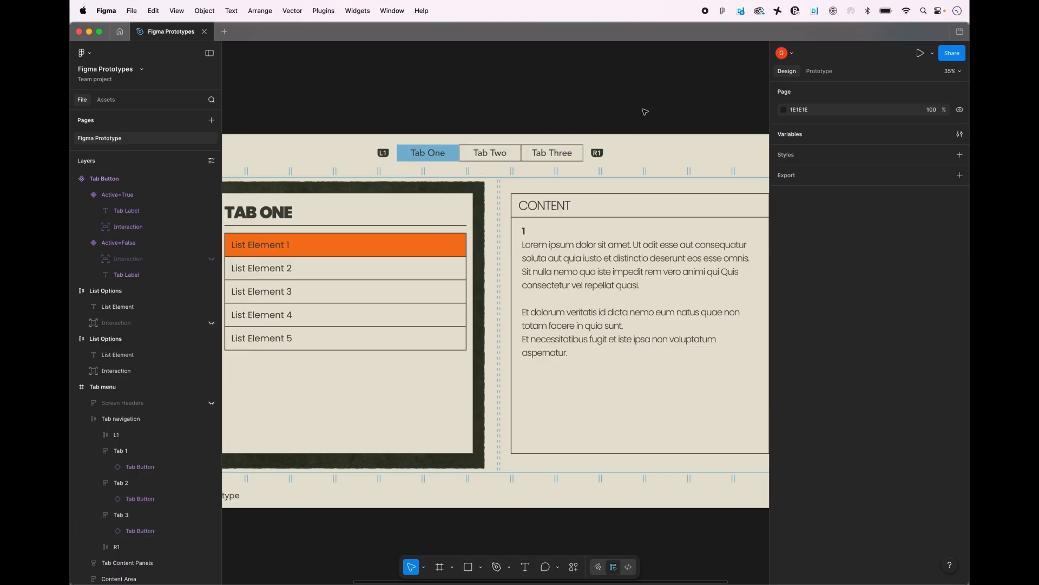
- Add a prototype interaction to the Tab Button in Tab 1 with a Key/Gamepad trigger using R1
scroll(644, 110, "down", 2)
left_click_drag(645, 111, 634, 95)
scroll(595, 100, "up", 2)
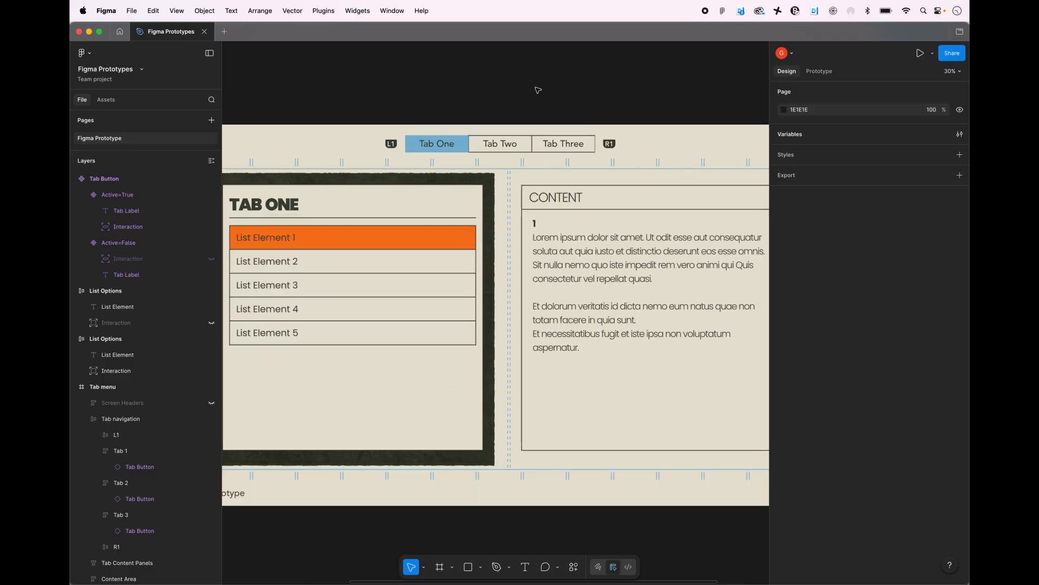
scroll(557, 110, "up", 2)
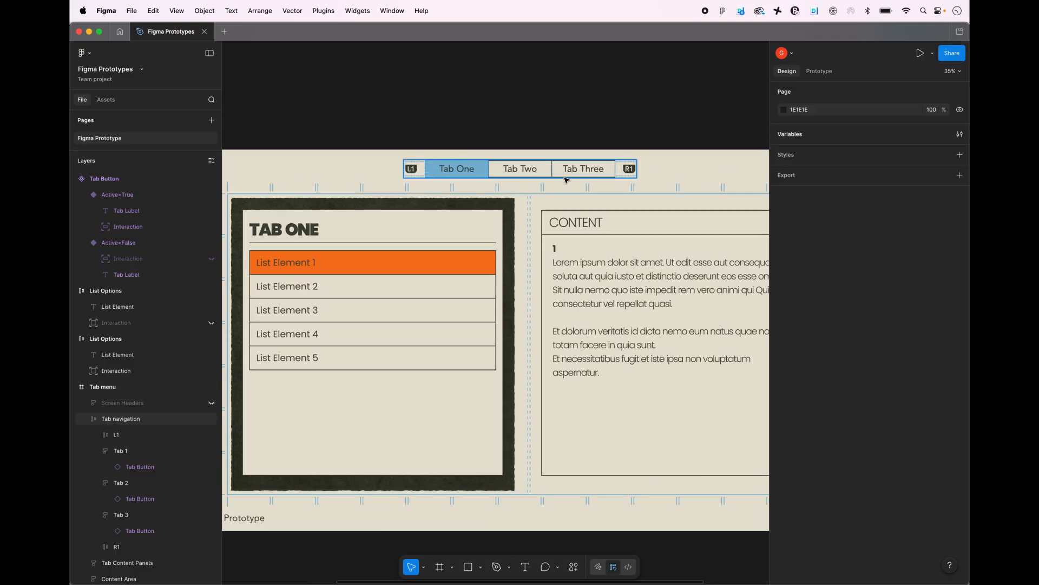
left_click(472, 171)
left_click(472, 170)
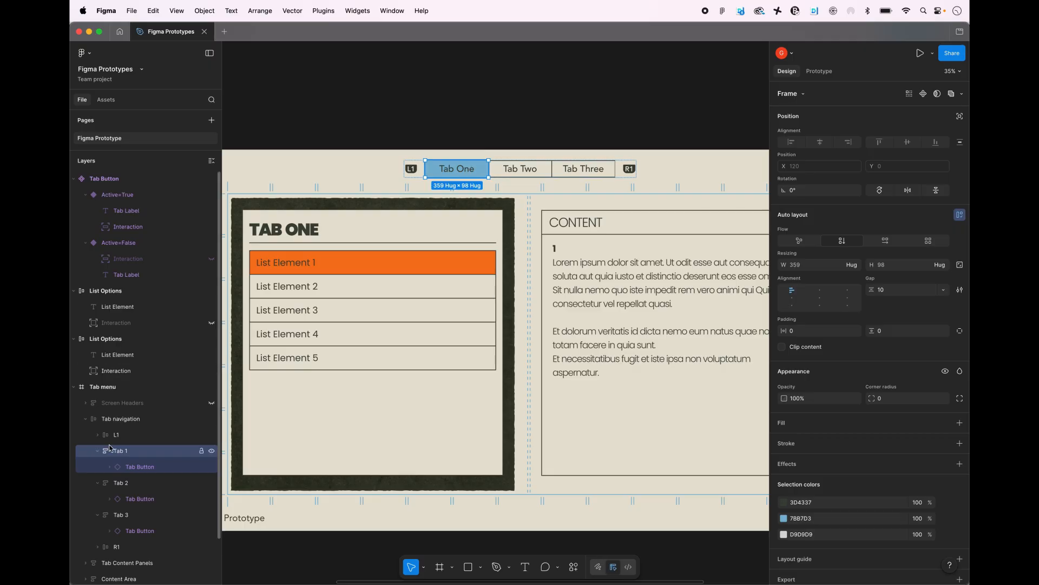
left_click(474, 169)
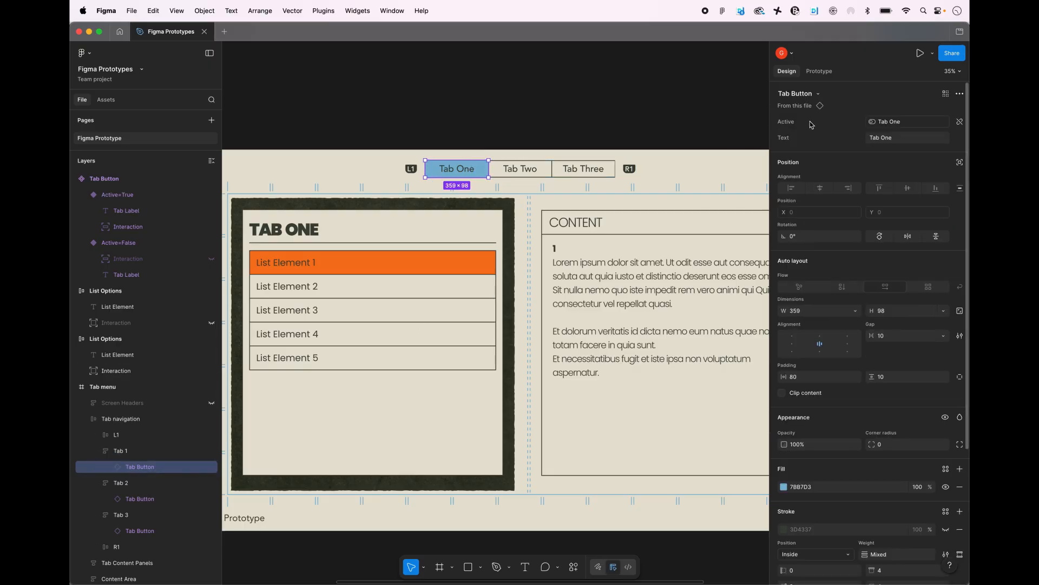
left_click(825, 74)
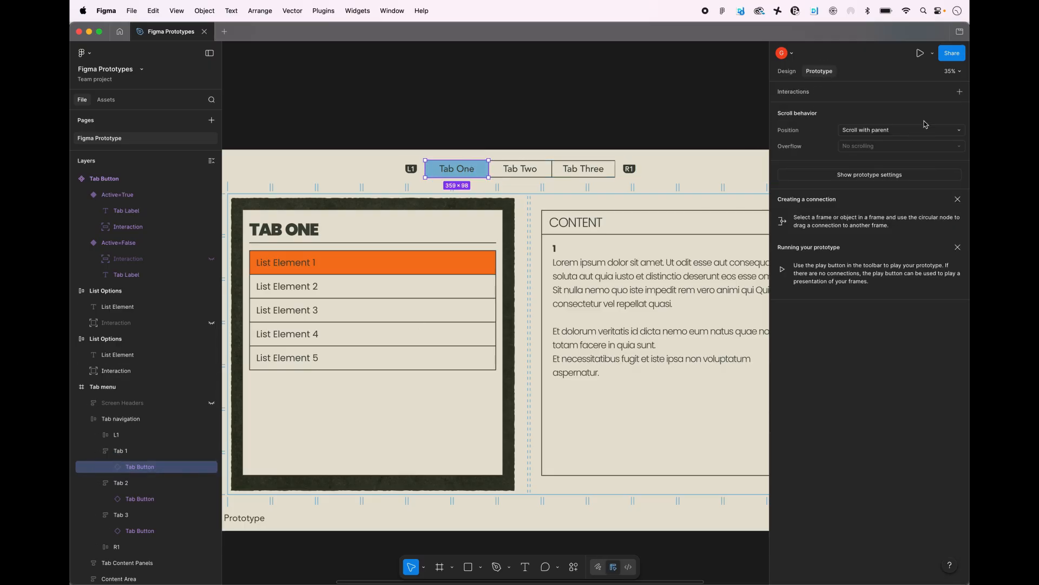
left_click(960, 92)
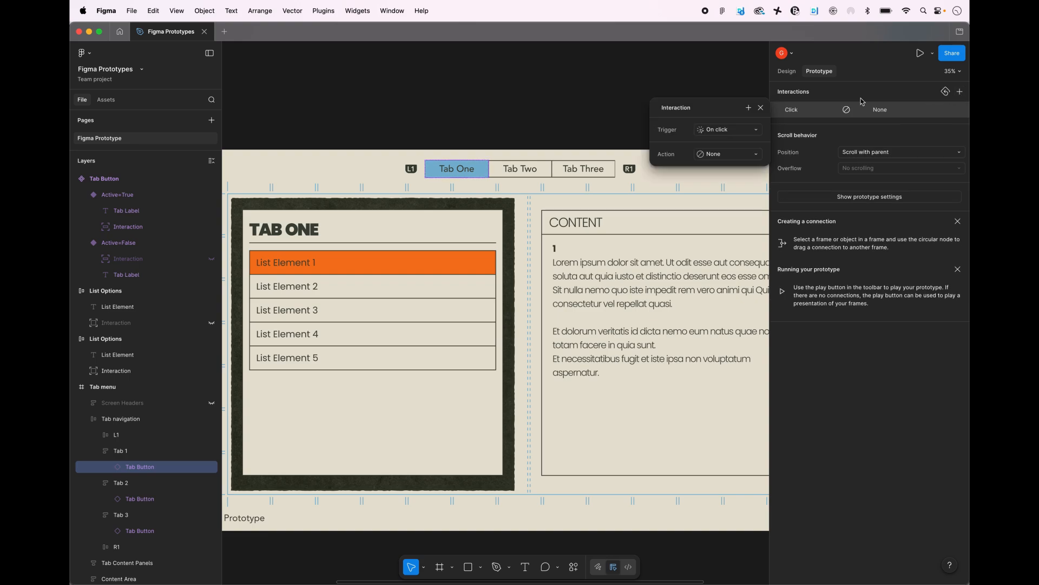
left_click(720, 131)
left_click(735, 179)
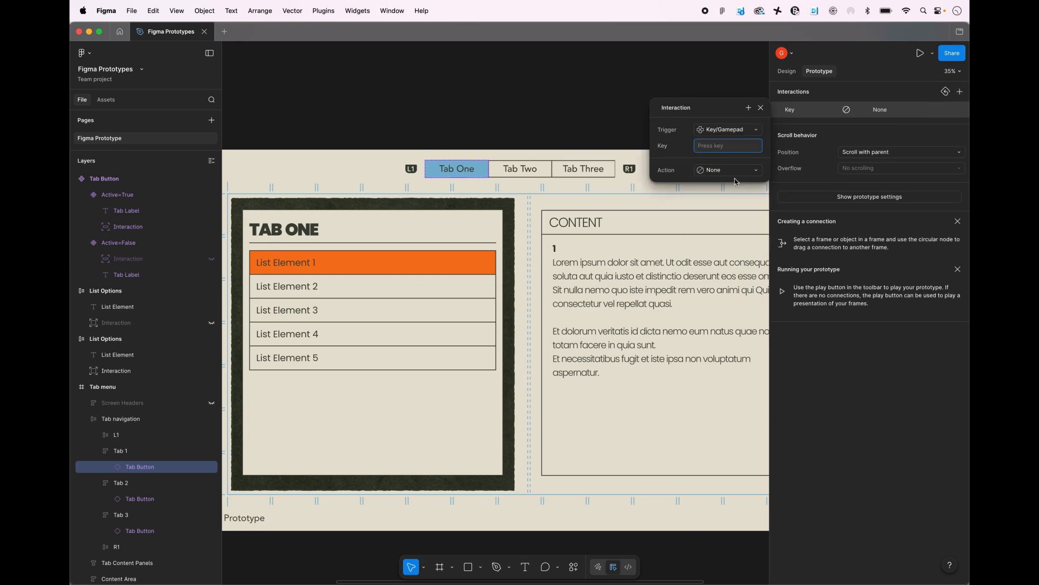
key("R1")
- Make the R1 interaction's action set the Tab One variable to False
left_click(714, 174)
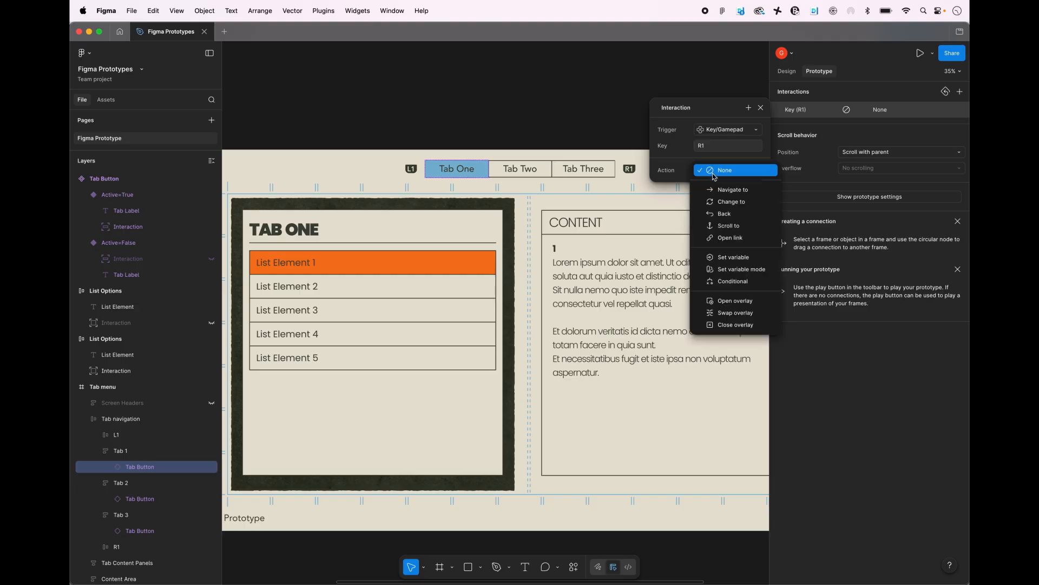
left_click(732, 257)
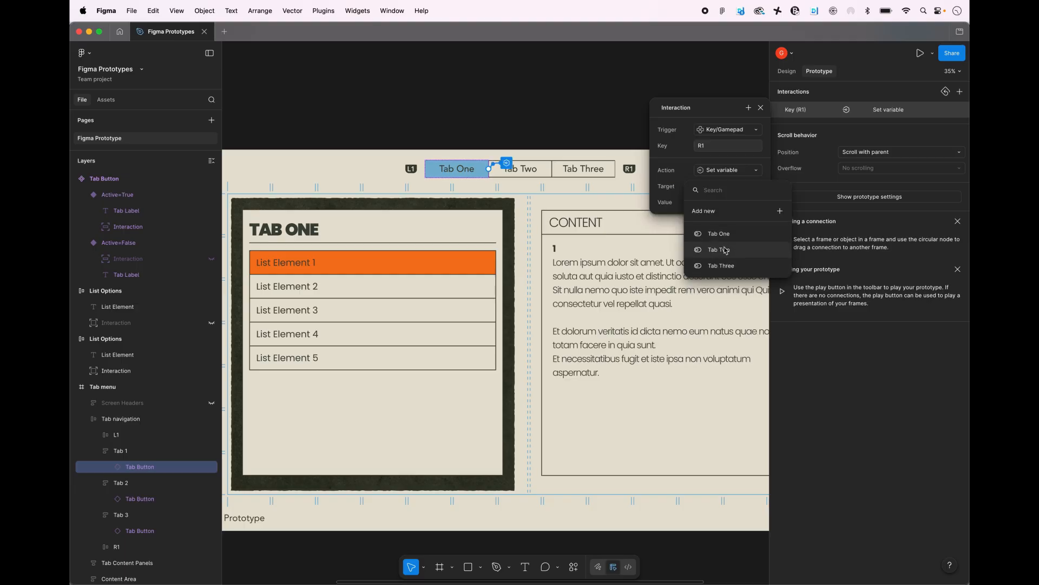
left_click(724, 235)
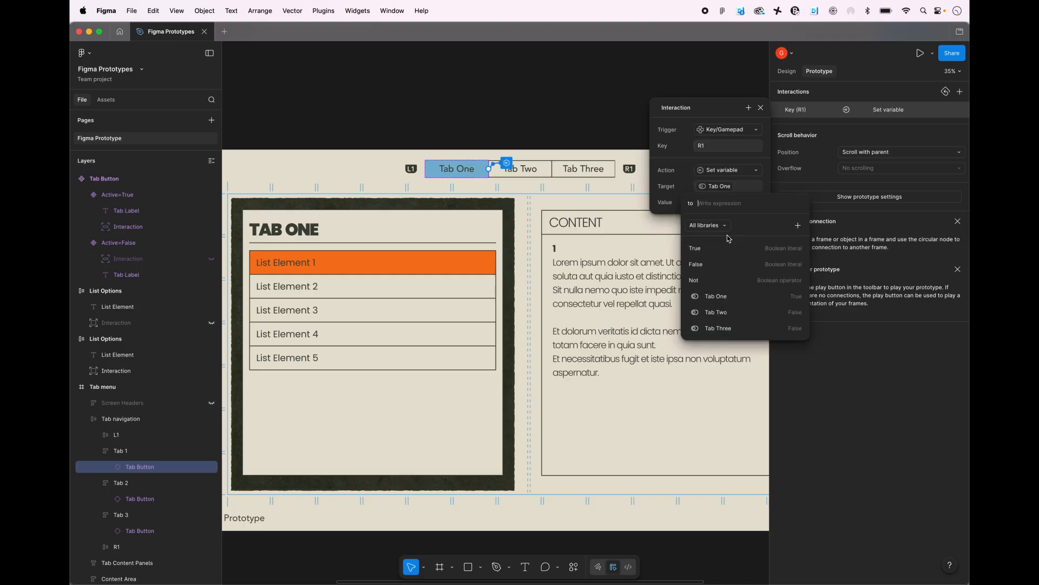
left_click(704, 264)
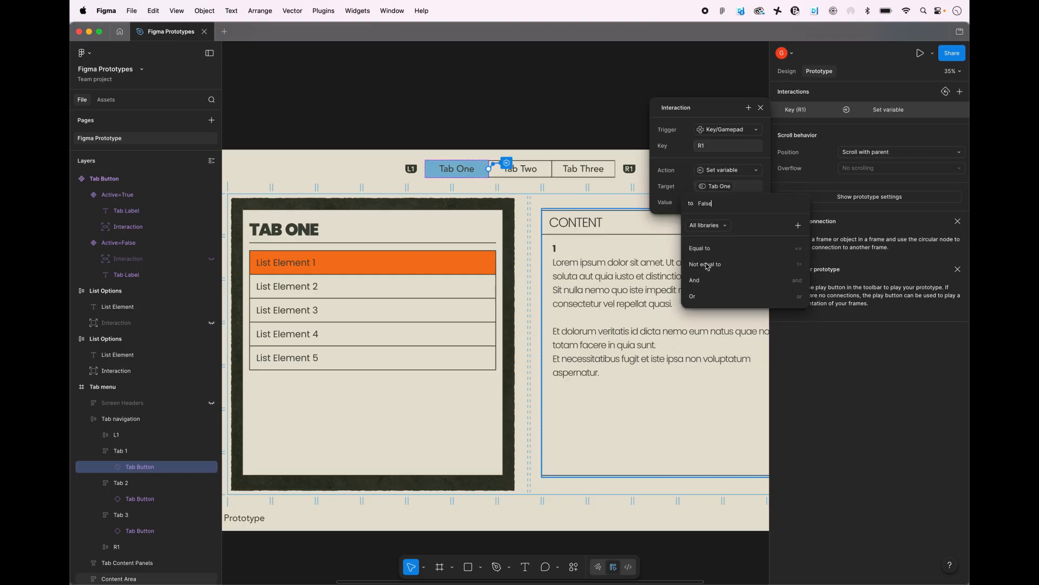
left_click(672, 160)
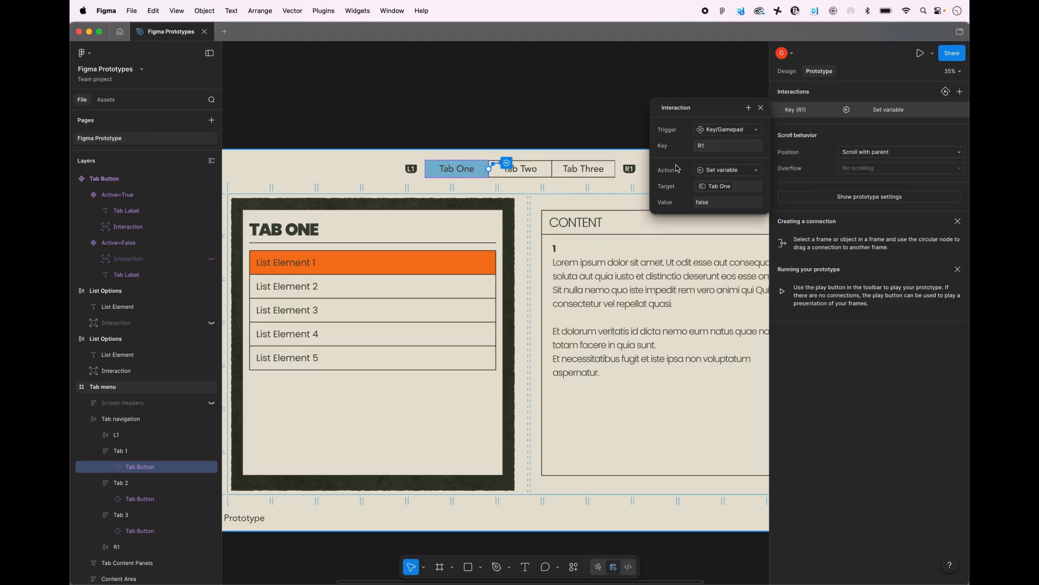
- Add a second Set variable action to the R1 interaction that sets the Tab Two variable to False
left_click(749, 108)
left_click(747, 239)
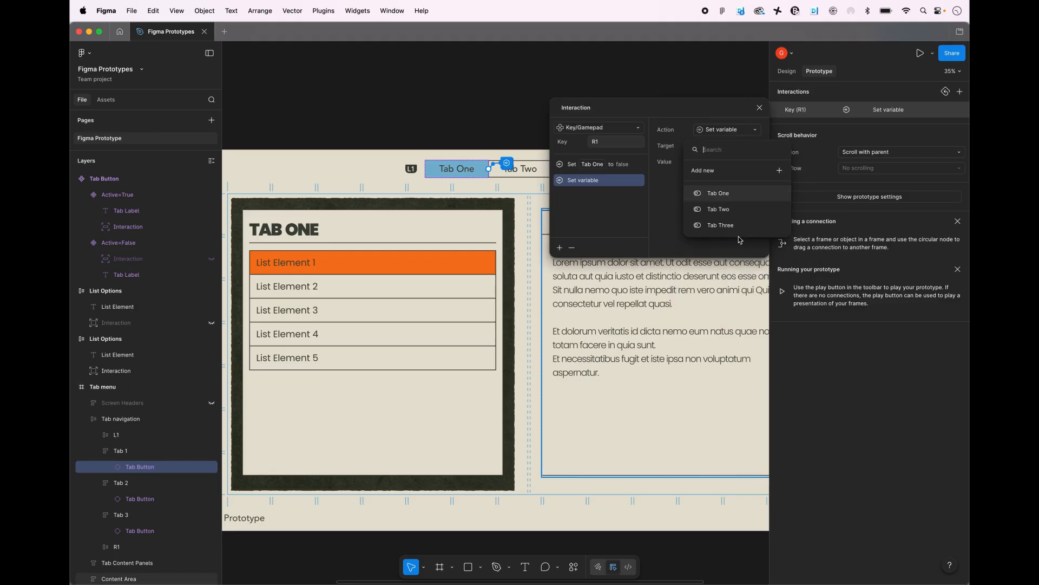
left_click_drag(551, 204, 379, 205)
left_click_drag(580, 114, 546, 217)
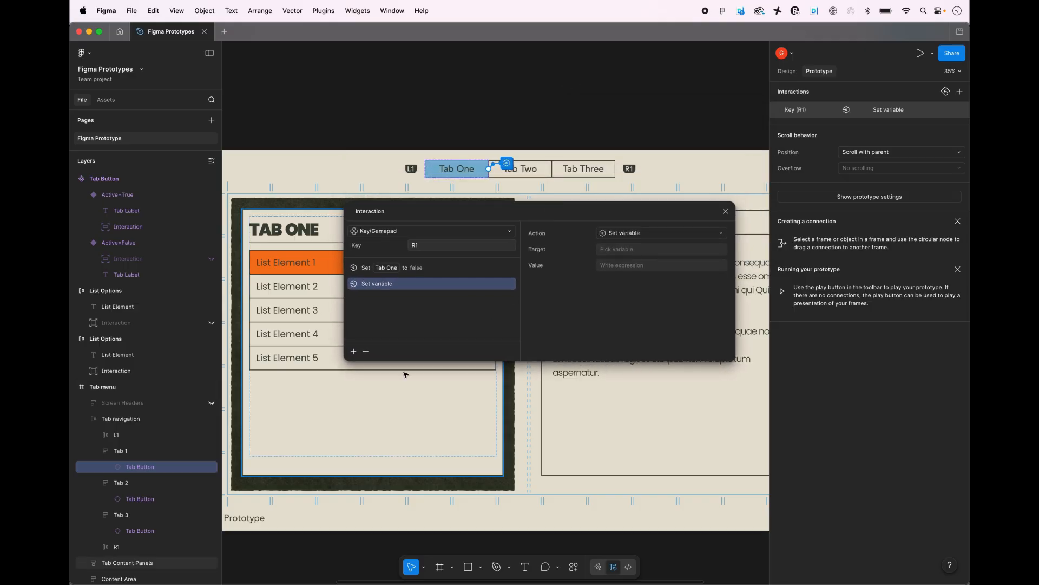
left_click(622, 253)
left_click(632, 313)
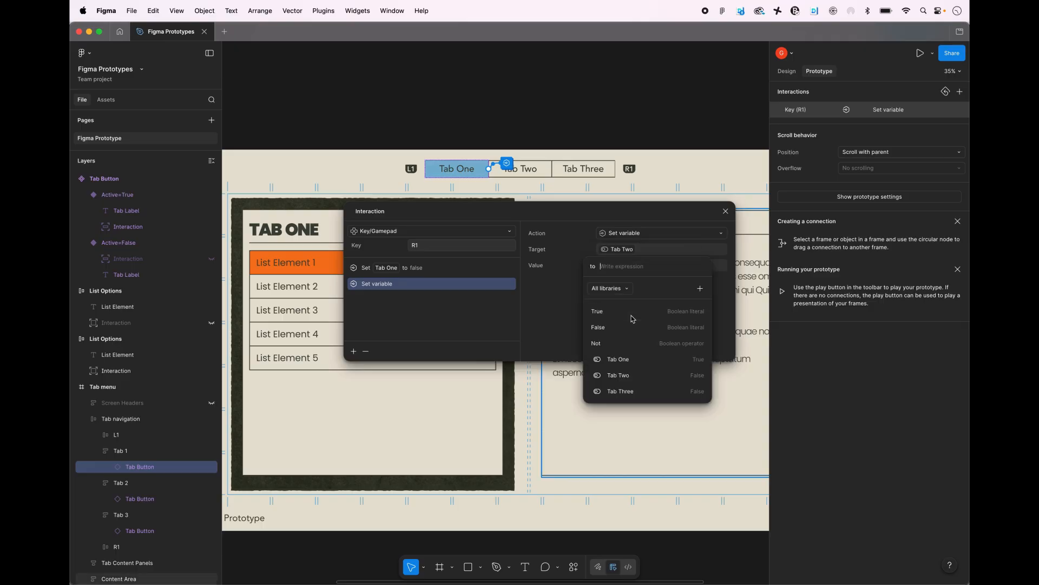
left_click(598, 328)
left_click(565, 306)
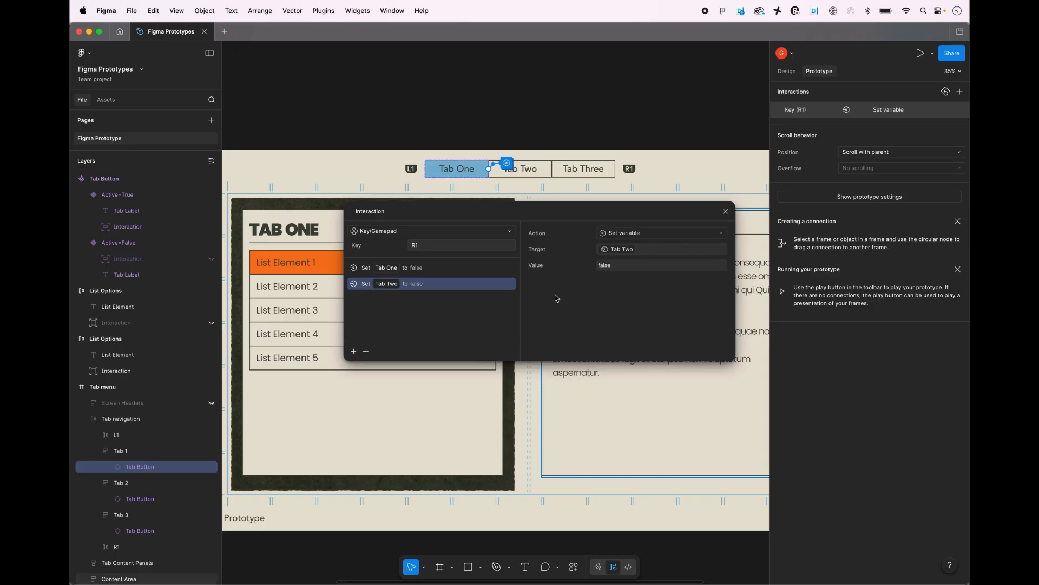
- Add a third Set variable action to the R1 interaction that sets the Tab Three variable to False
left_click(353, 351)
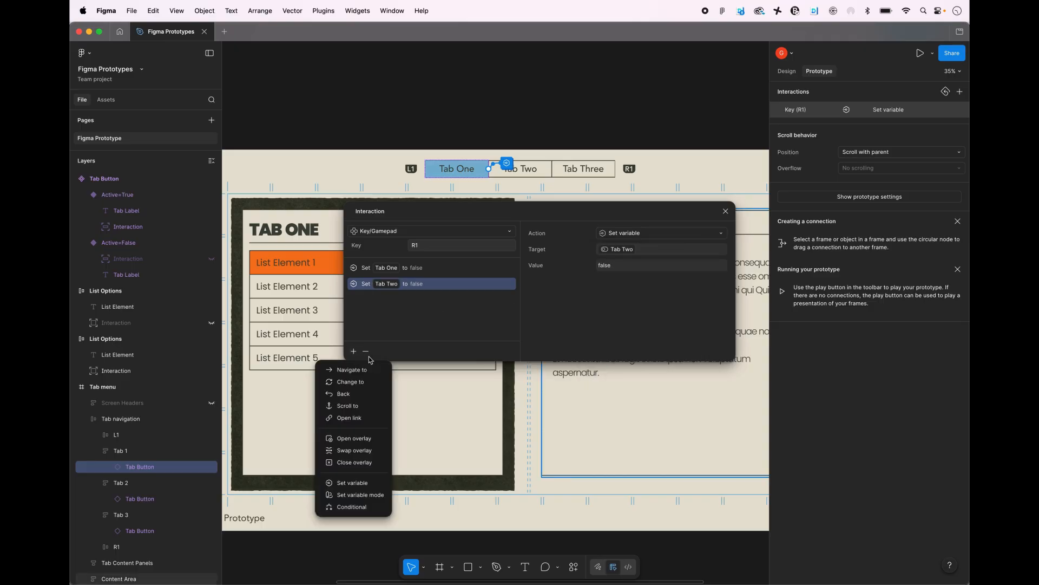
left_click(360, 481)
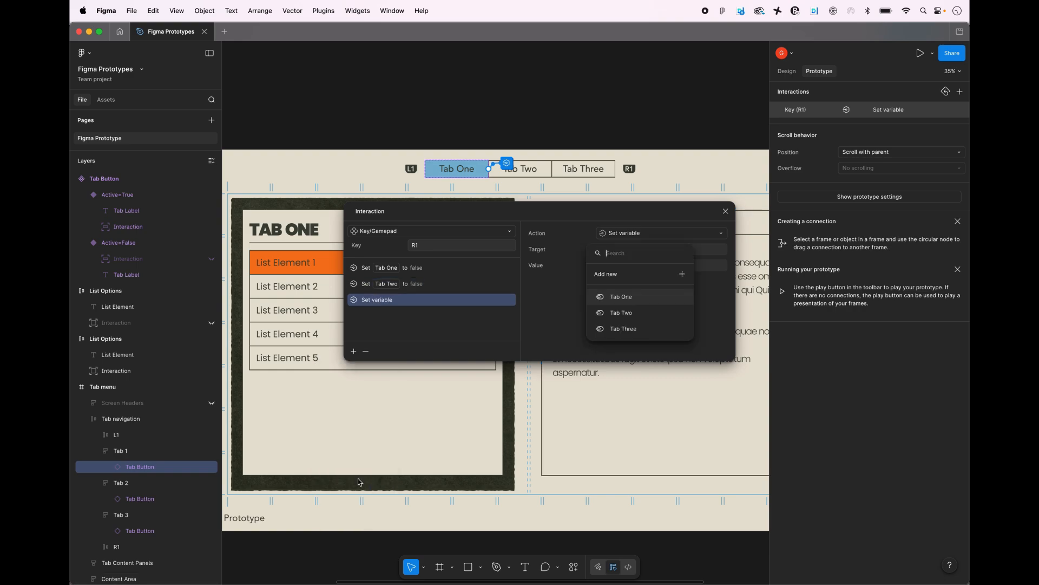
left_click(624, 329)
left_click(598, 327)
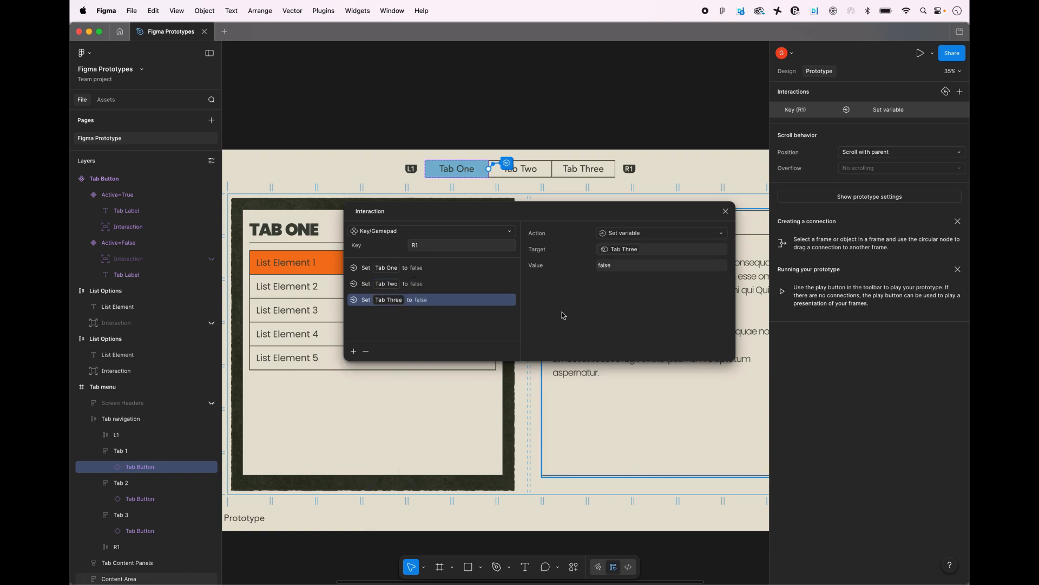
left_click(726, 211)
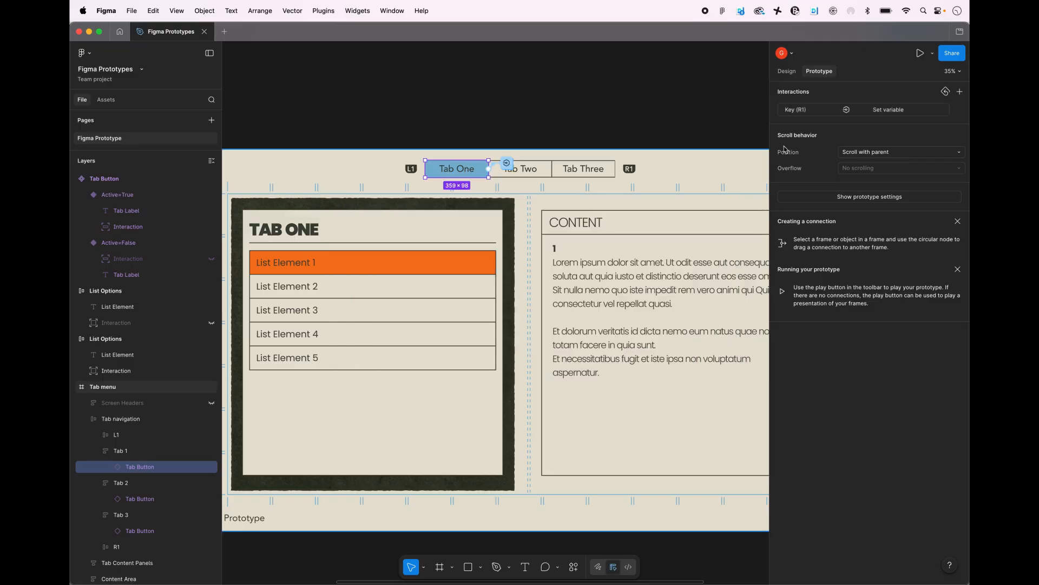
- Copy the R1 interaction from the Tab Button in Tab 1 to the Tab Button in Tab 2
left_click(774, 116)
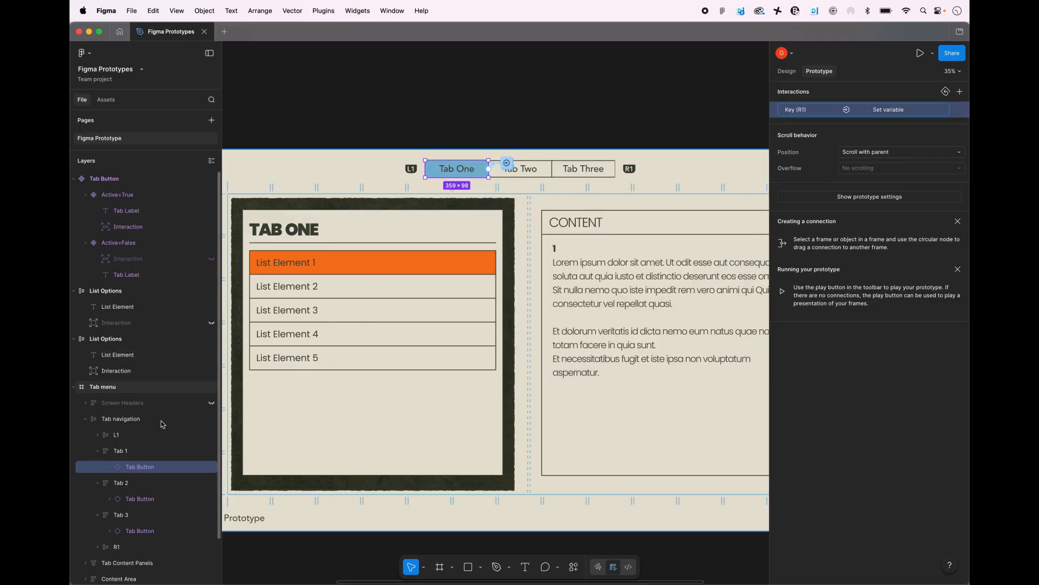
left_click(140, 498)
key("ctrl+v")
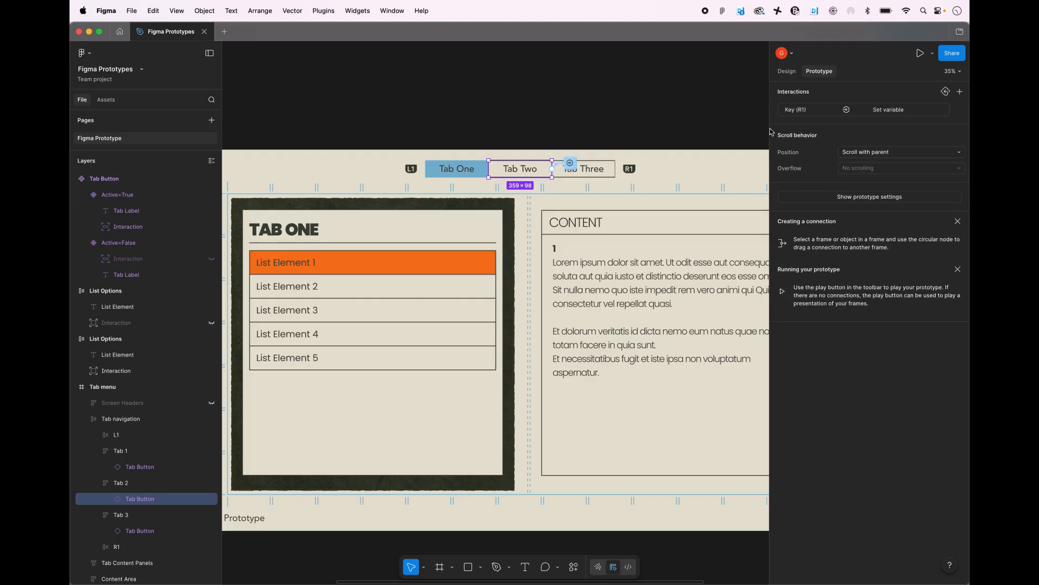
- In the R1 interaction of the Tab Button in Tab 2, set the Tab Three variable's value to true
left_click(804, 110)
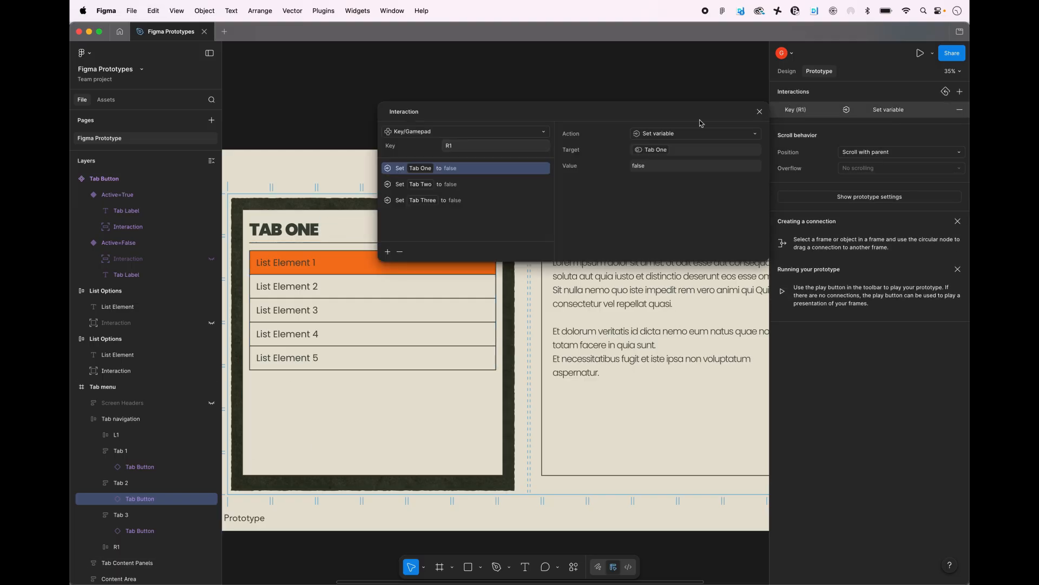
left_click_drag(519, 114, 472, 258)
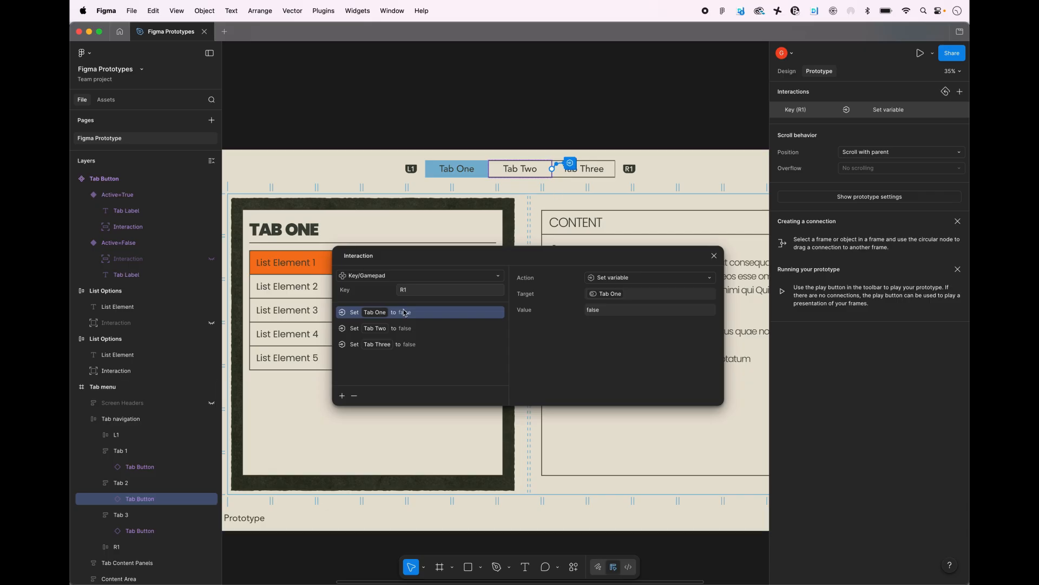
left_click(411, 347)
left_click(605, 312)
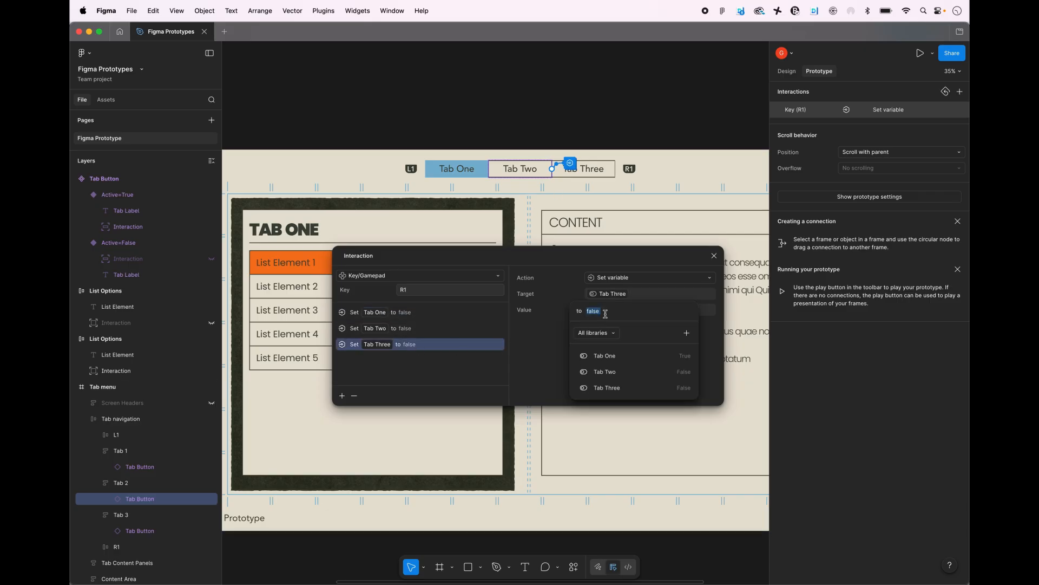
type("true")
left_click(404, 364)
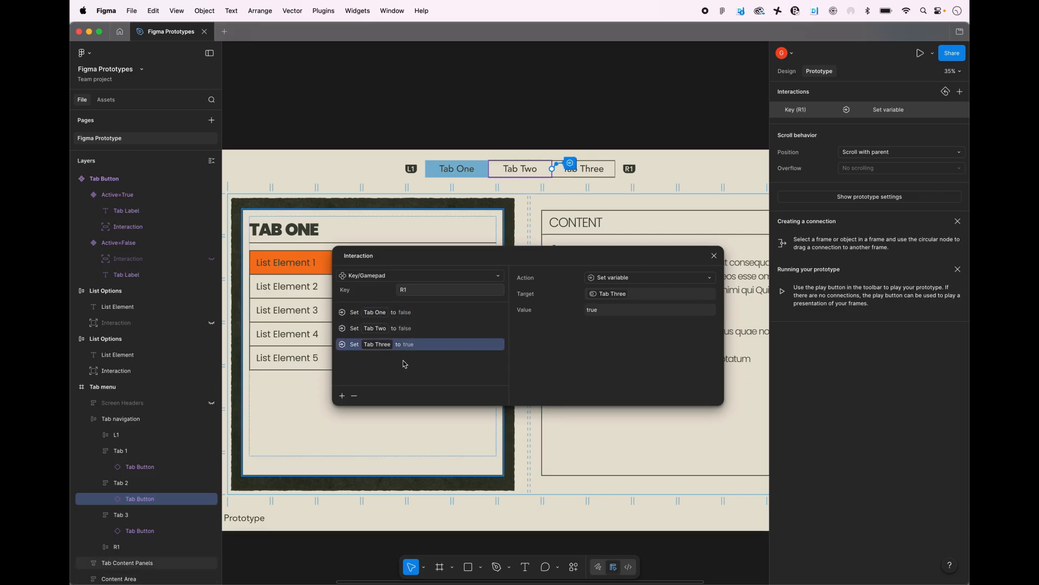
left_click(432, 329)
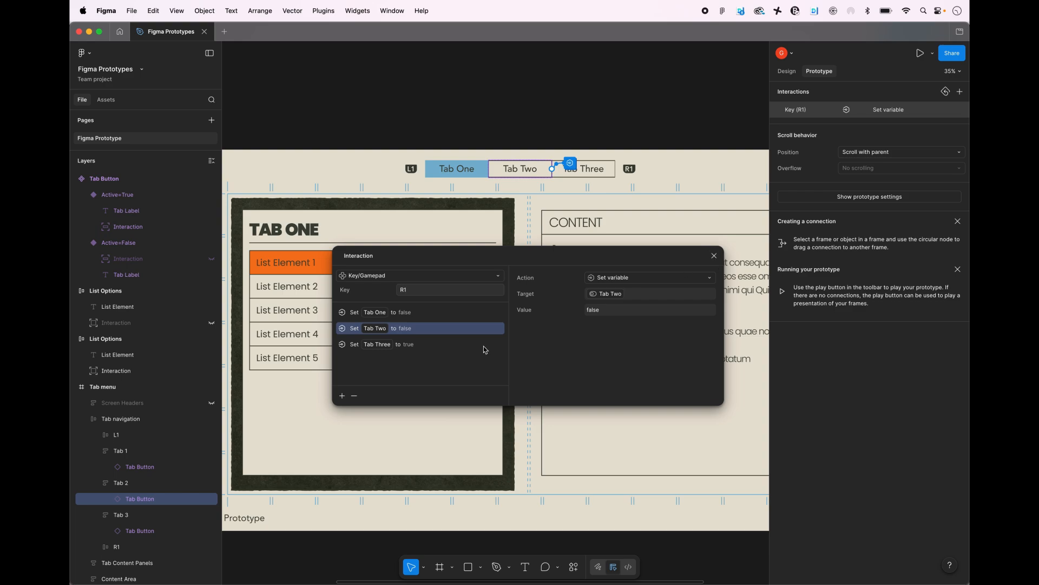
left_click(715, 256)
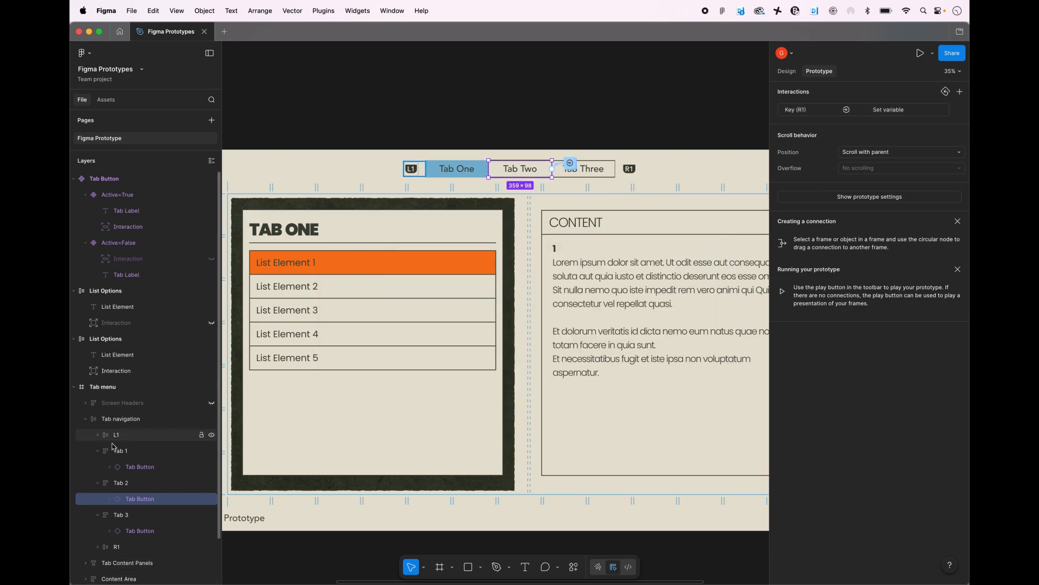
- In the R1 interaction of the Tab Button in Tab 1, set the Tab Two variable's value to true
left_click(140, 467)
left_click(806, 112)
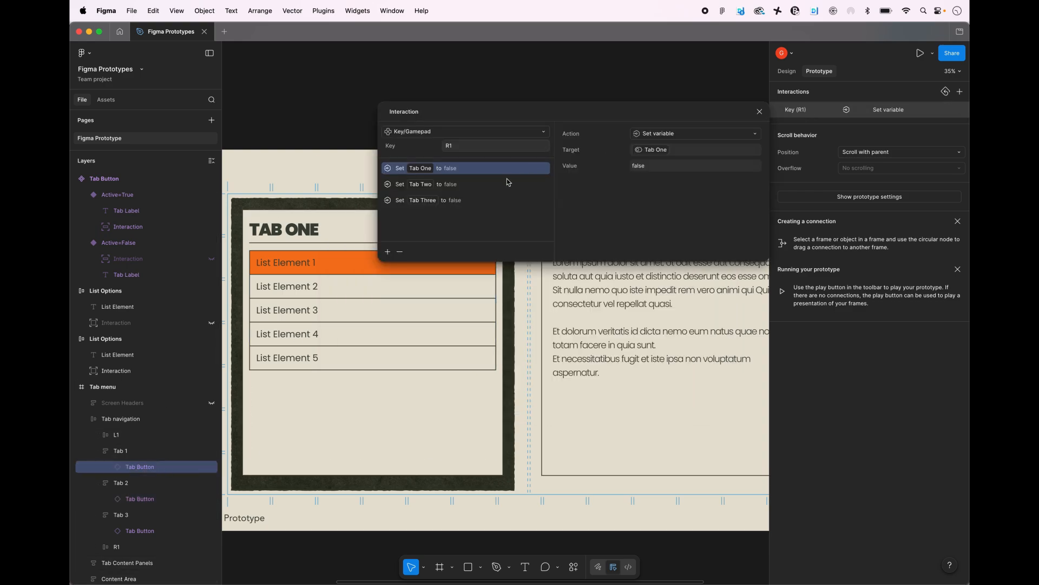
left_click_drag(511, 113, 481, 280)
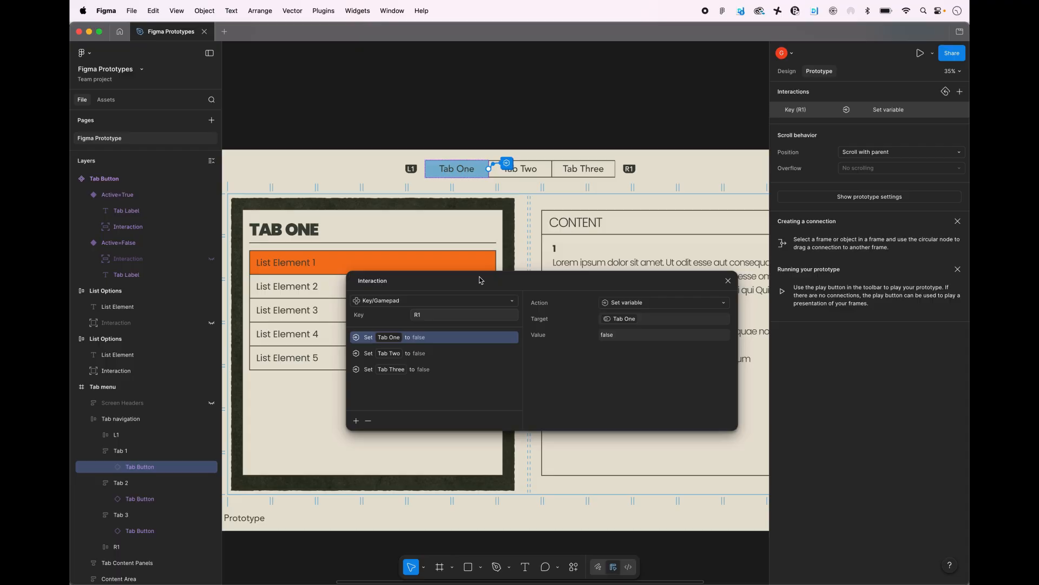
left_click(433, 357)
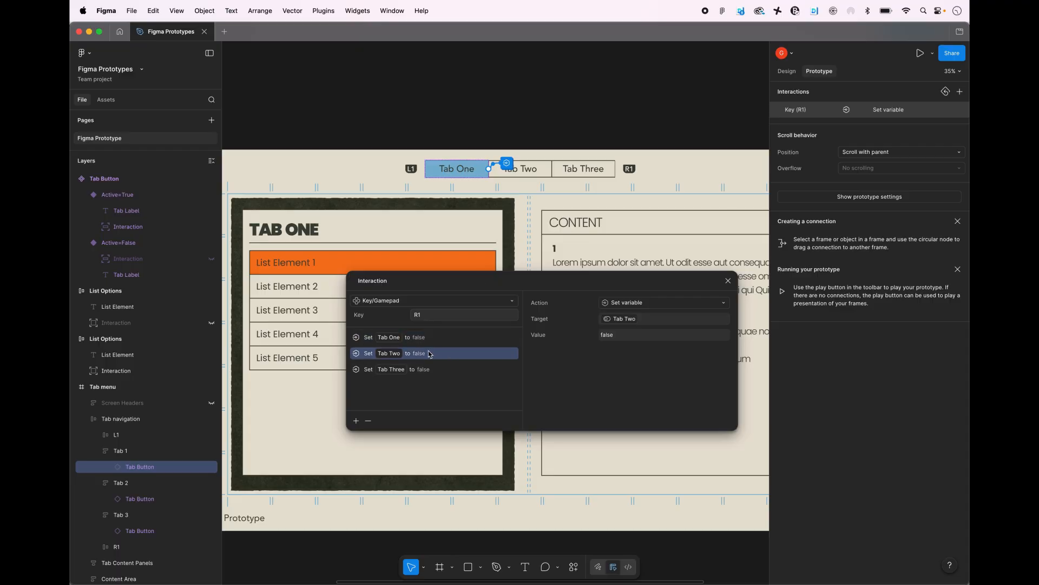
left_click(626, 336)
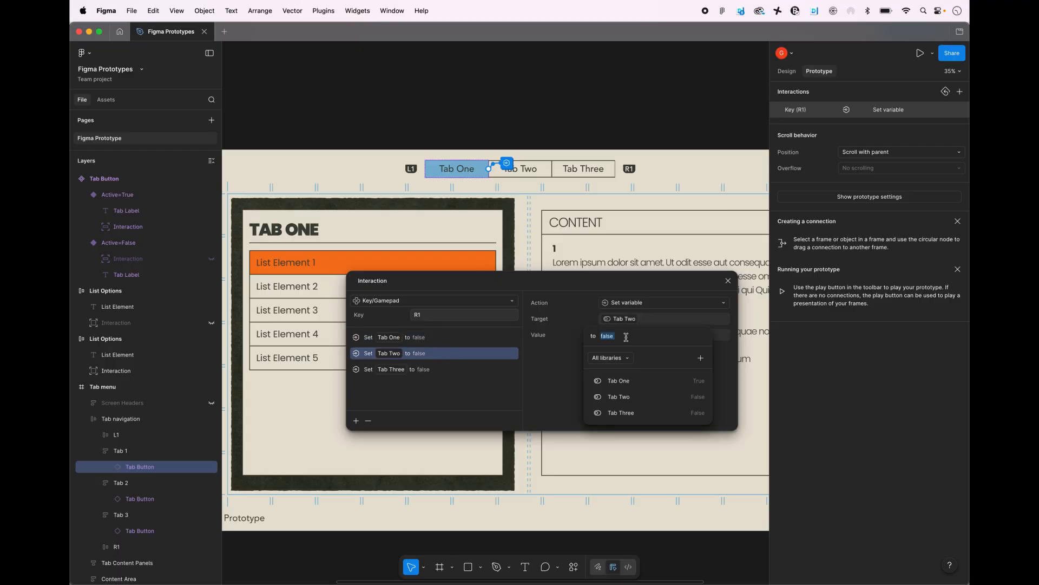
type("true")
key("Return")
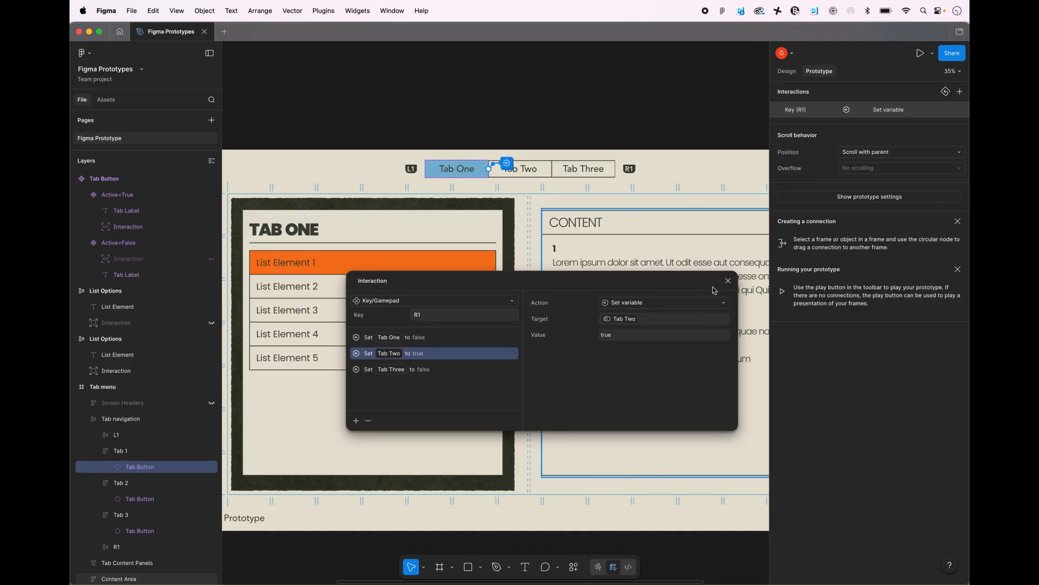
left_click(728, 280)
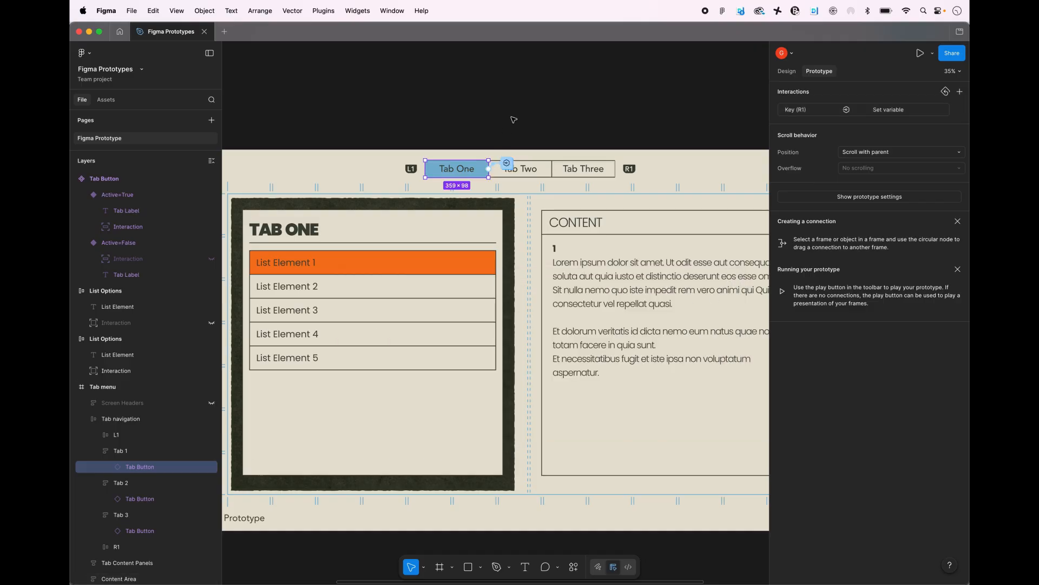
- In the R1 interaction of the Tab Button in Tab 3, set the Tab One variable's value to True
left_click(144, 531)
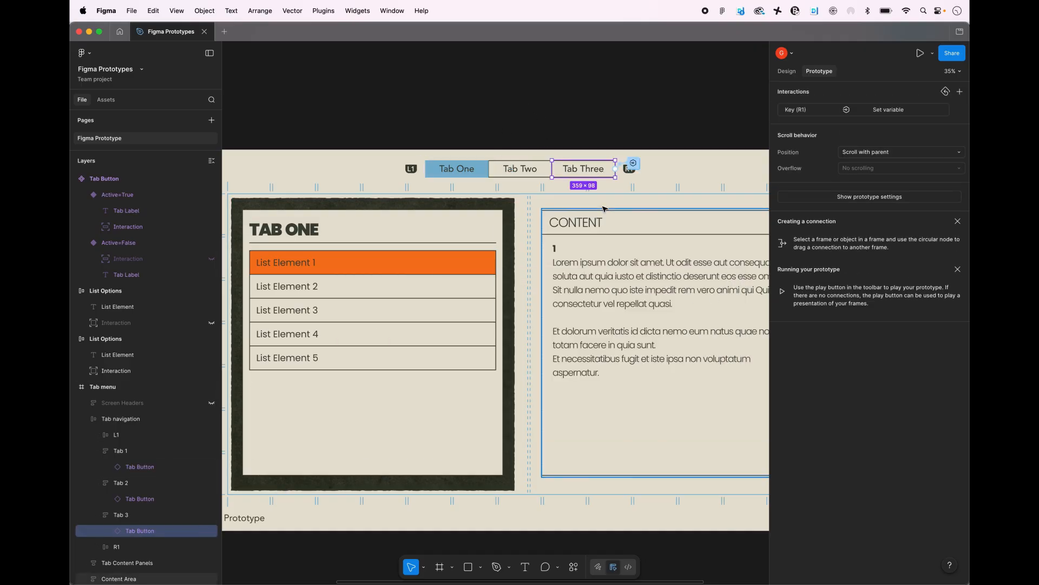
left_click(803, 111)
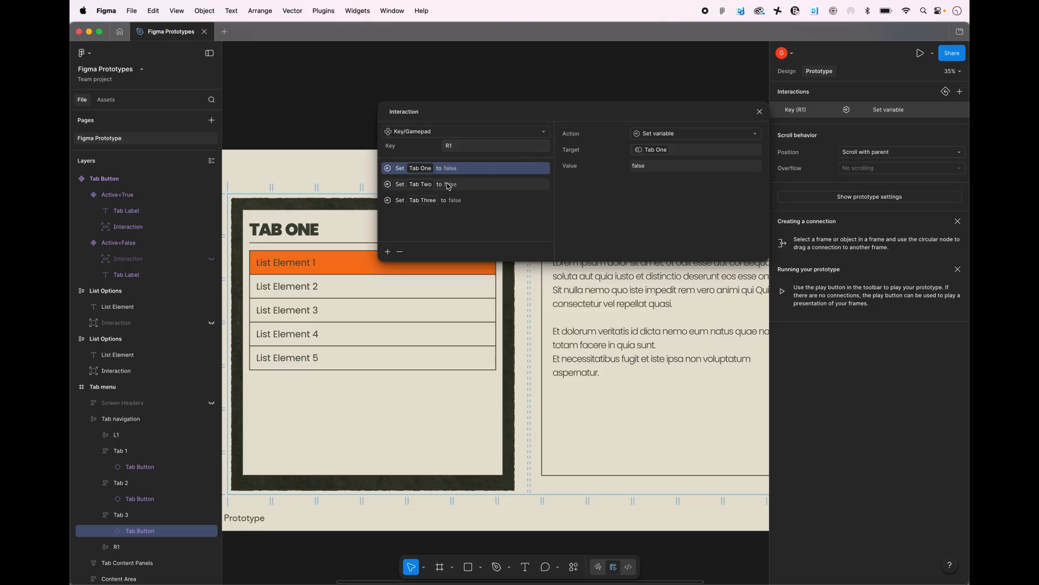
left_click(453, 201)
left_click_drag(487, 124, 481, 325)
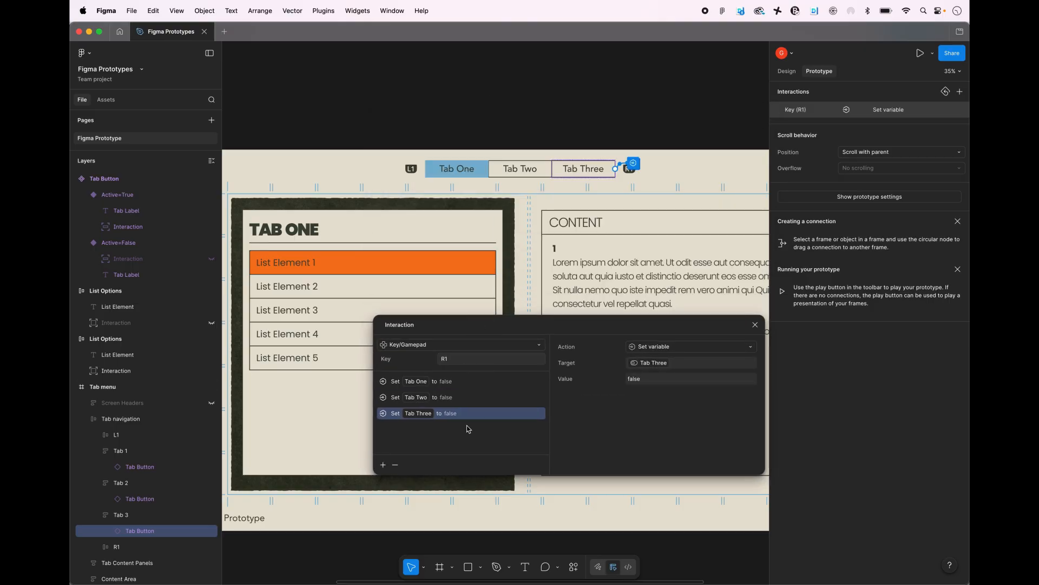
left_click(451, 382)
left_click(656, 379)
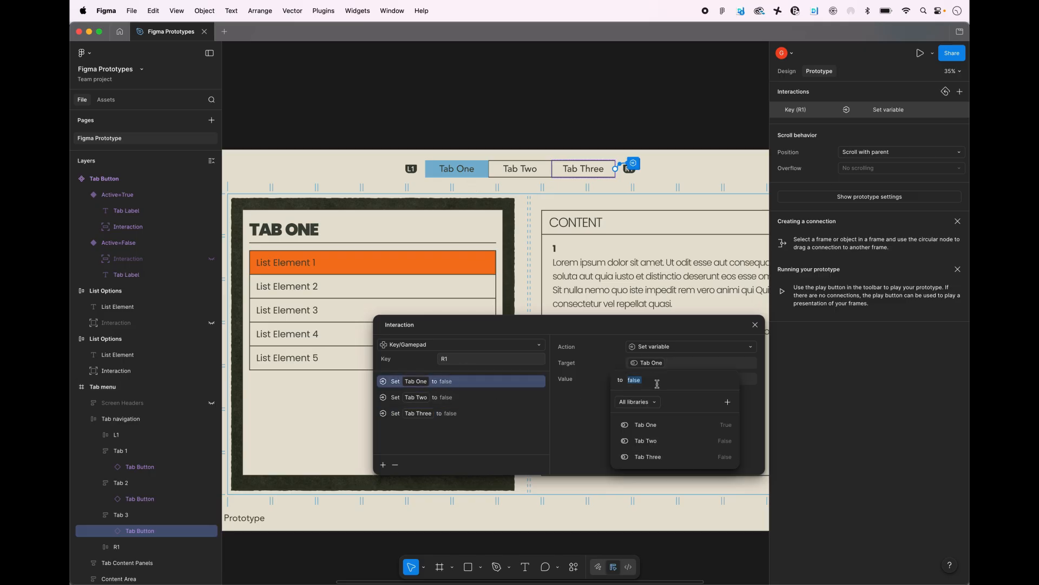
type("t")
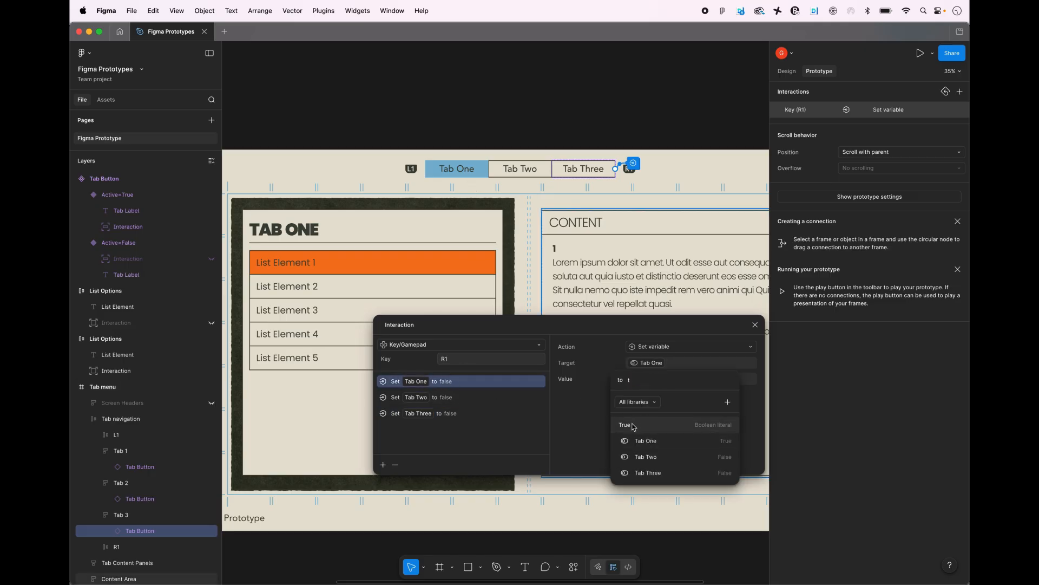
left_click(631, 426)
left_click(586, 402)
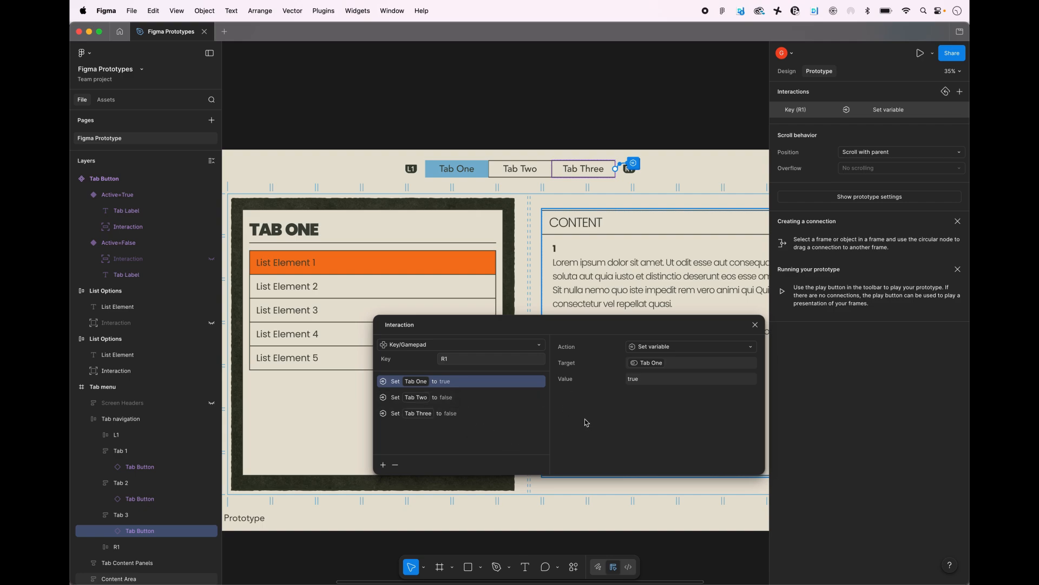
left_click(756, 325)
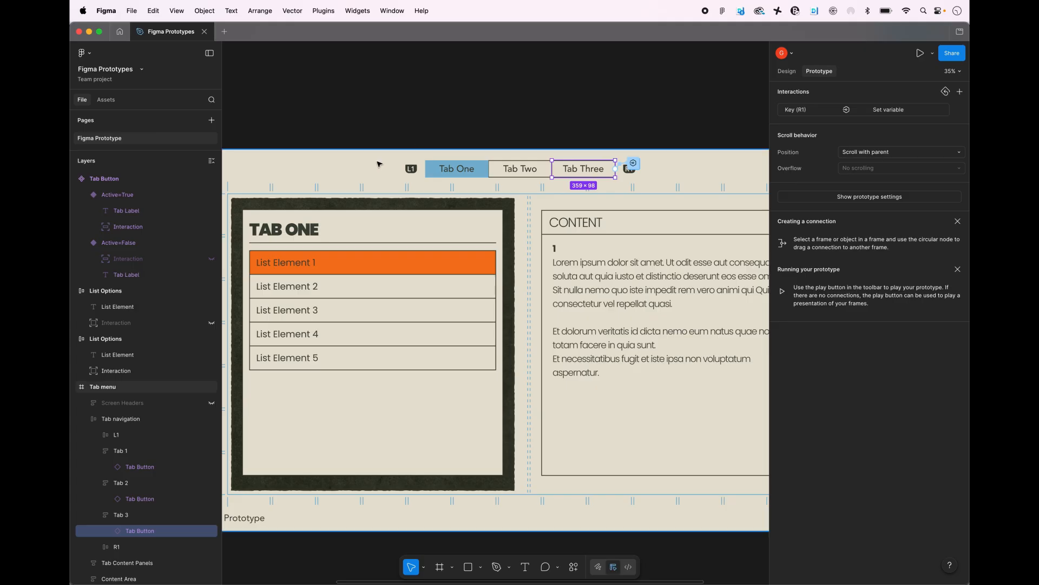
- Preview the Tab menu frame as a prototype, and close the preview
scroll(406, 163, "down", 1)
scroll(435, 127, "down", 2)
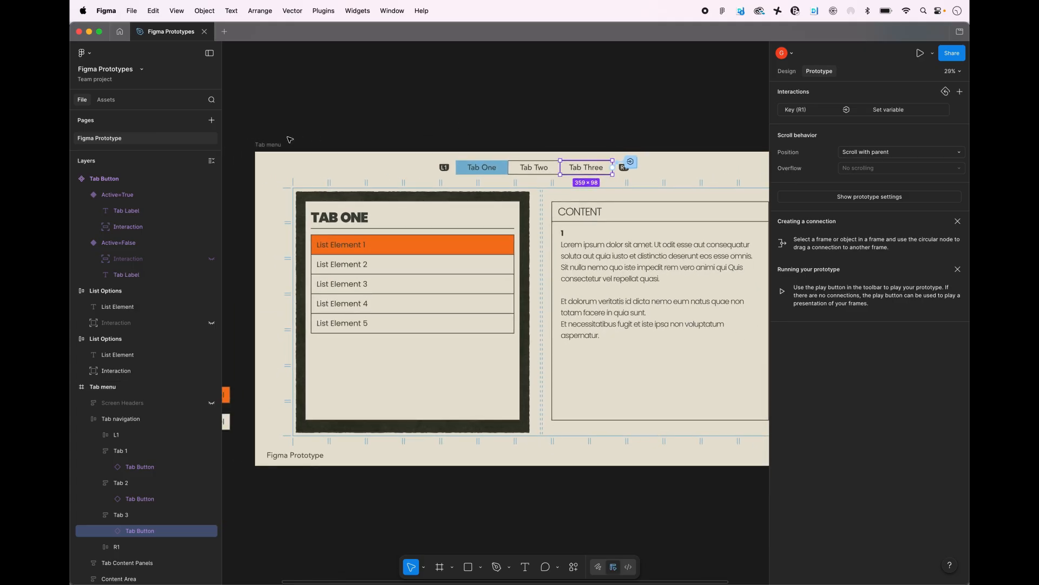
left_click(286, 150)
key("shift+space")
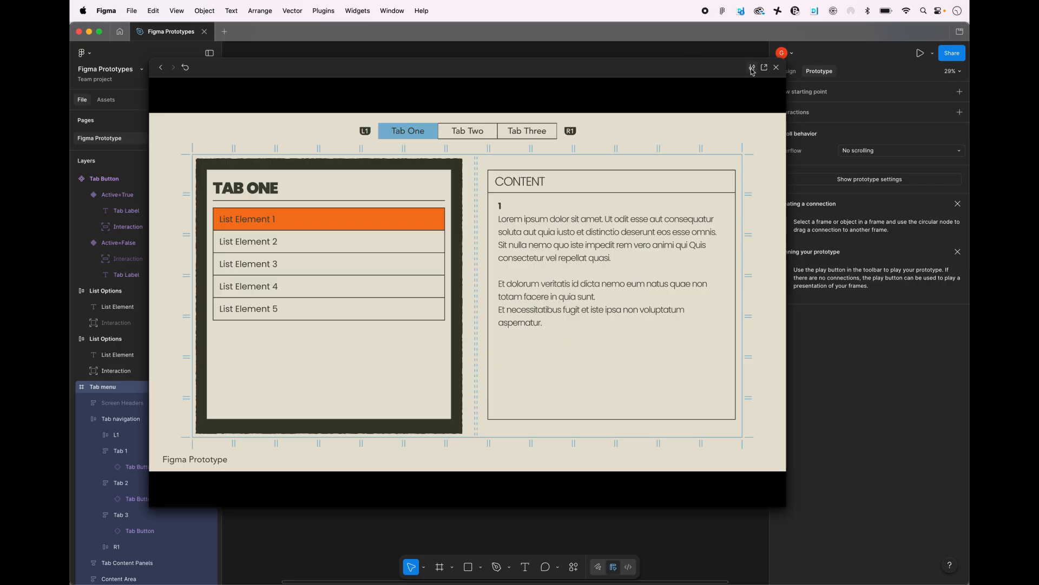
left_click(777, 68)
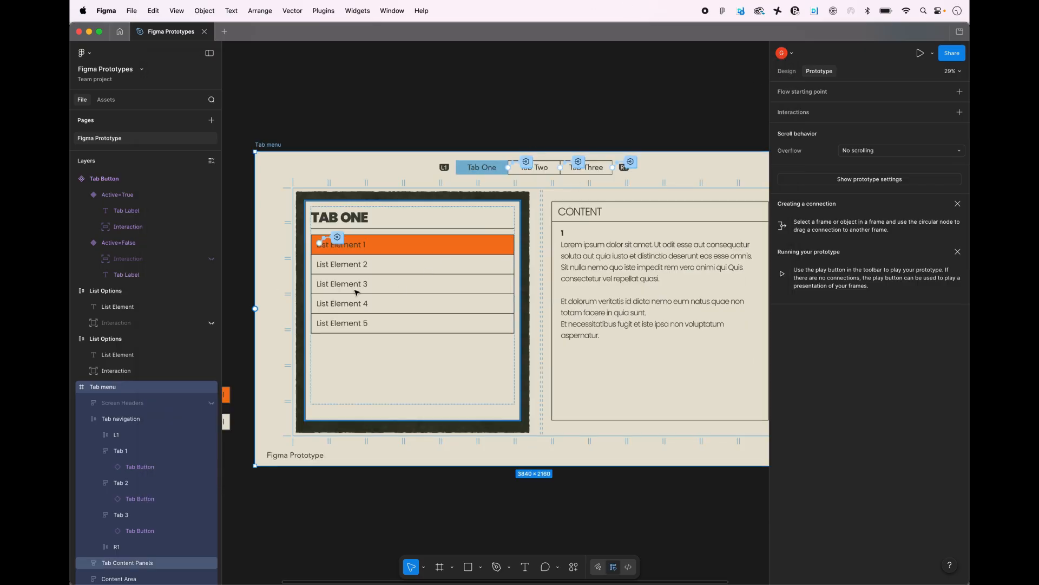
- Remove the R1 interaction from the Tab Button in Tab 3 and preview the Tab menu frame again
left_click(140, 531)
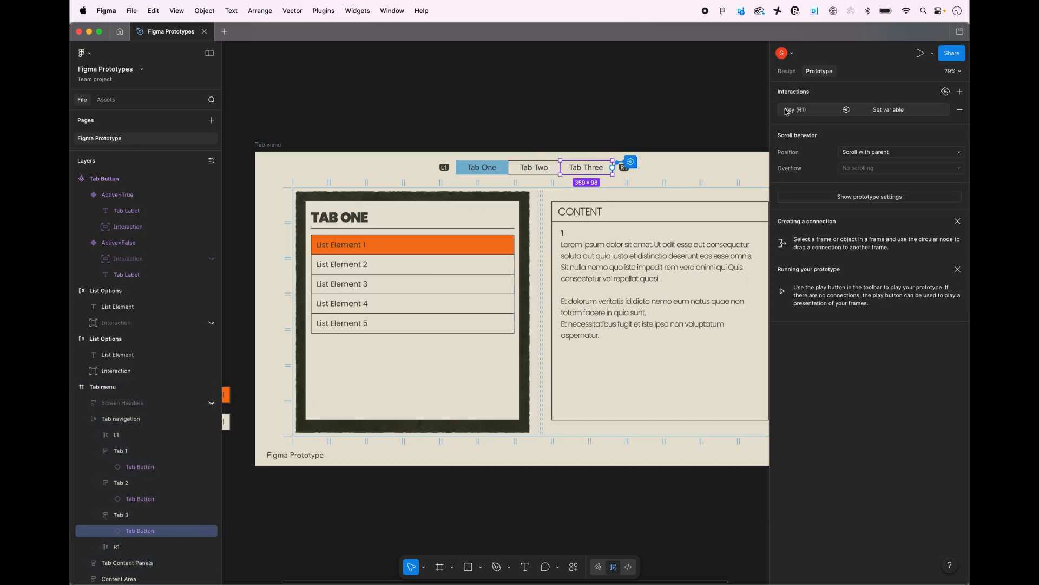
left_click(960, 110)
left_click(279, 146)
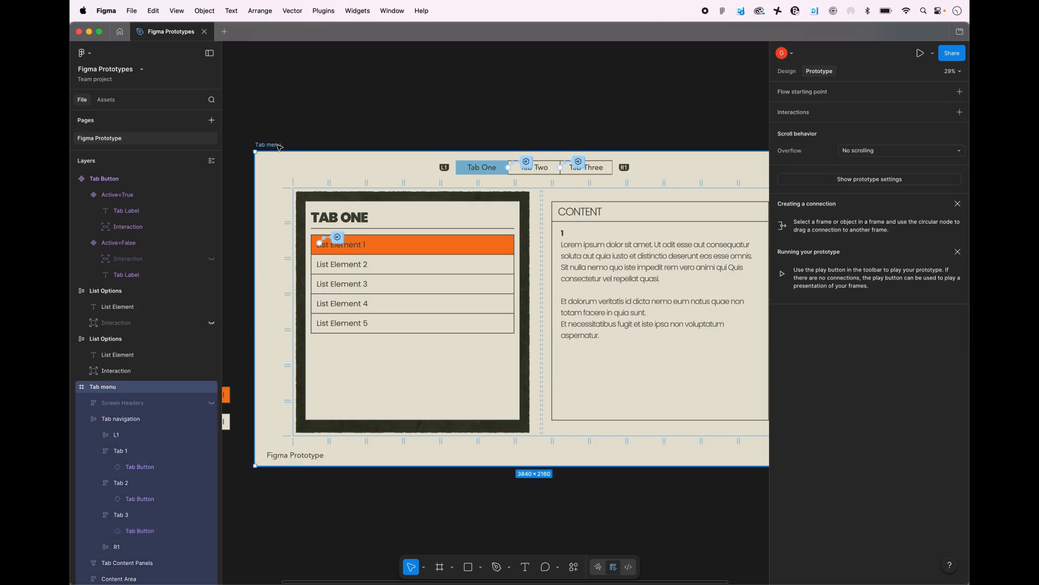
key("shift+space")
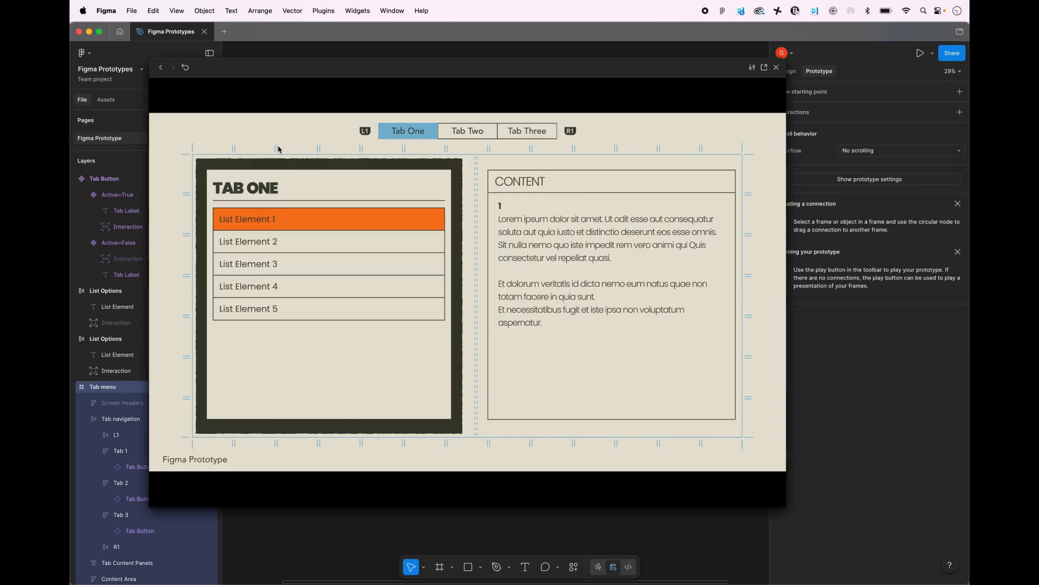
- Test switching between the tabs in the Tab menu prototype preview, and close the preview
key("q")
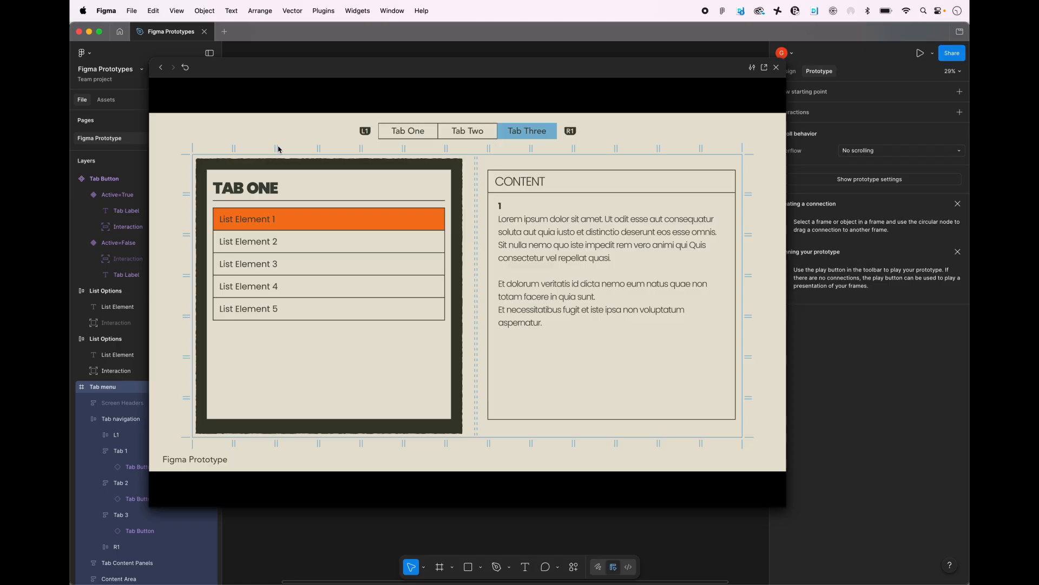
left_click(777, 68)
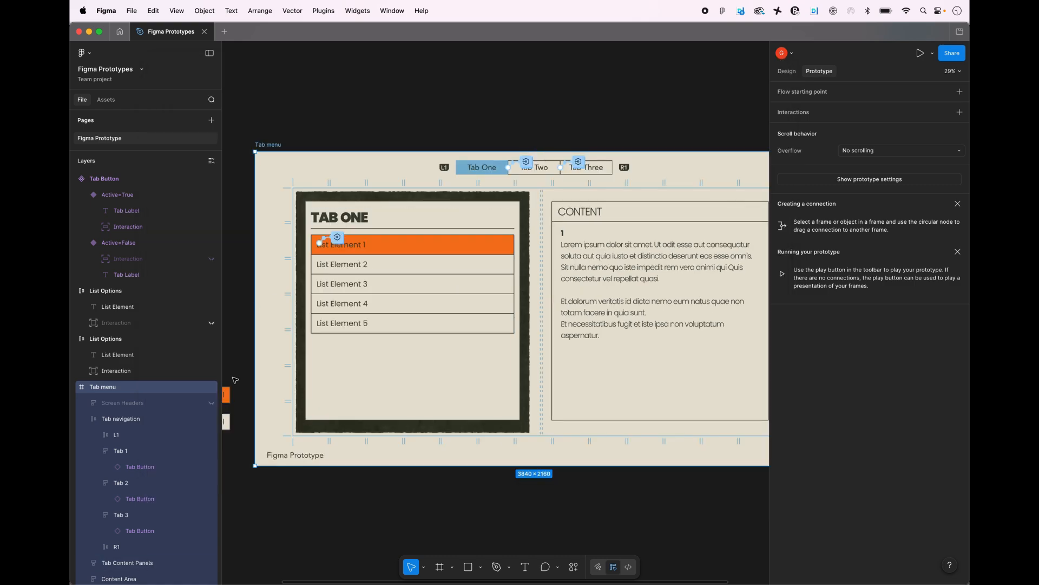
- Delete the Interaction layers from both the Active=True and Active=False variants of the Tab Button component
scroll(459, 393, "left", 5)
scroll(459, 393, "down", 2)
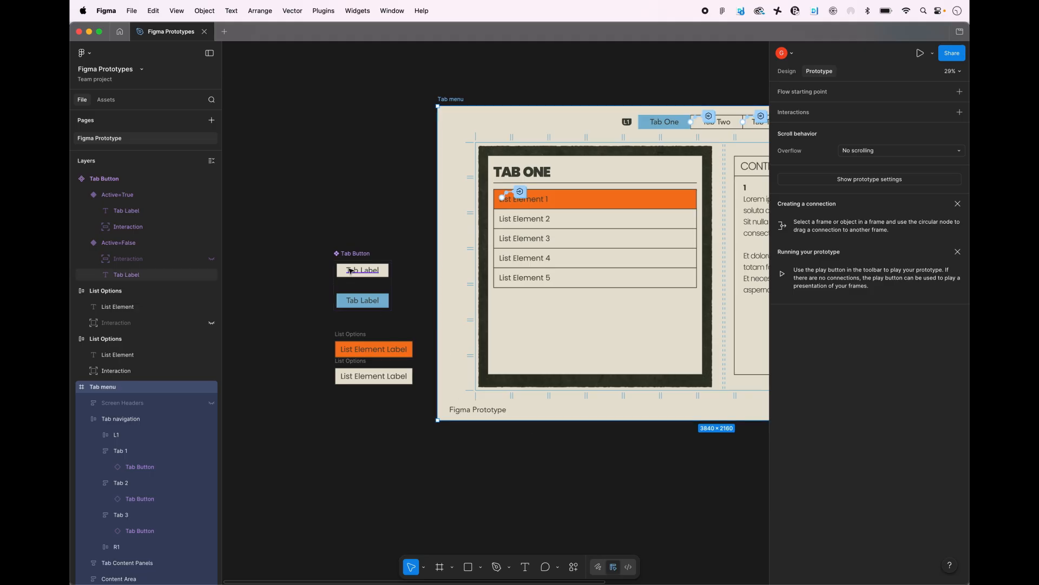
scroll(351, 271, "up", 5)
scroll(344, 332, "down", 1)
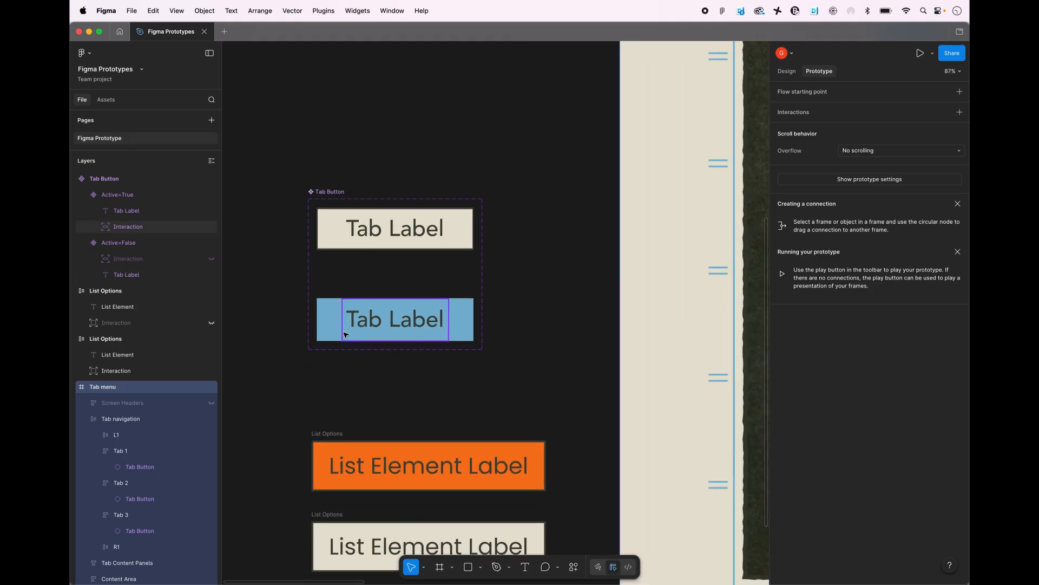
scroll(343, 332, "up", 3)
left_click(334, 313)
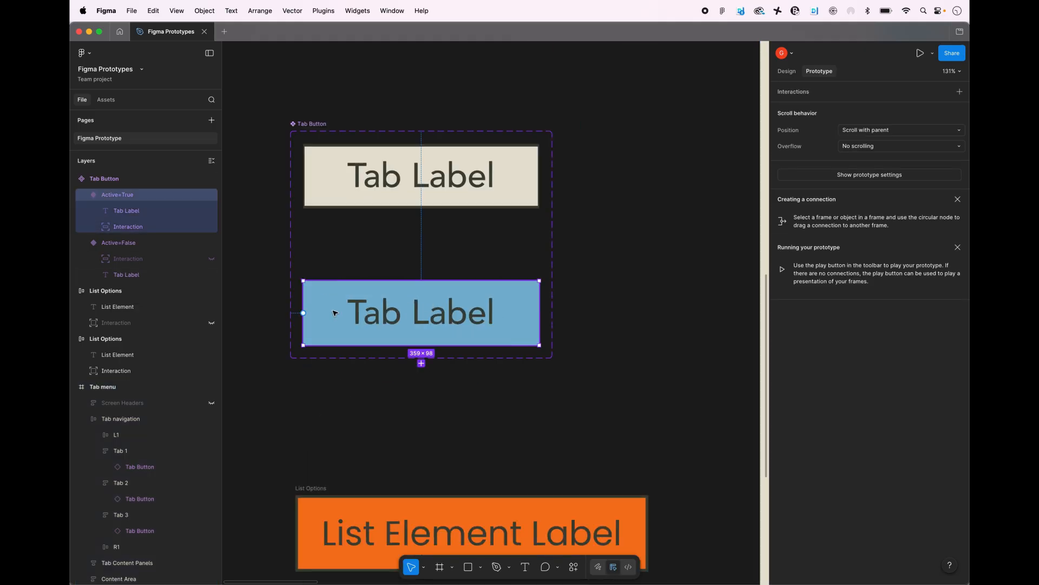
left_click(145, 229)
left_click(139, 260, "shift")
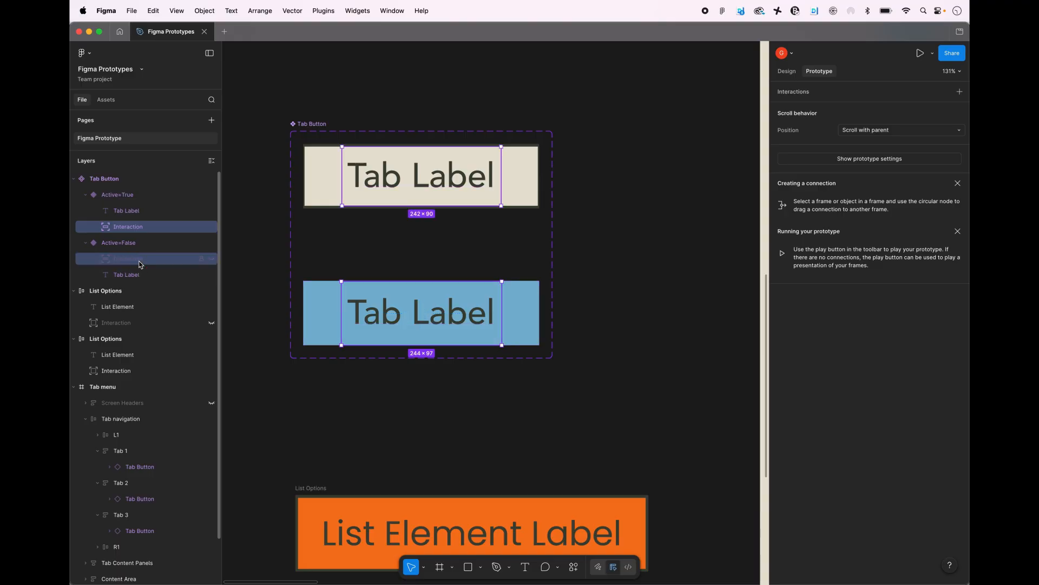
key("Delete")
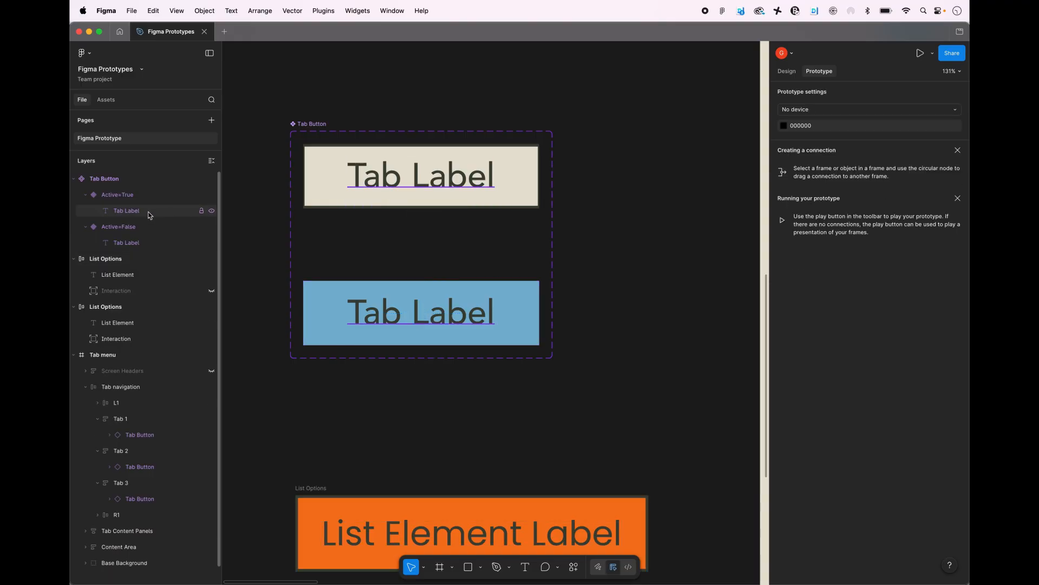
- Draw a rectangle about 101 × 77 inside the Active=True variant of the Tab Button and name its layer Interaction
left_click(306, 309)
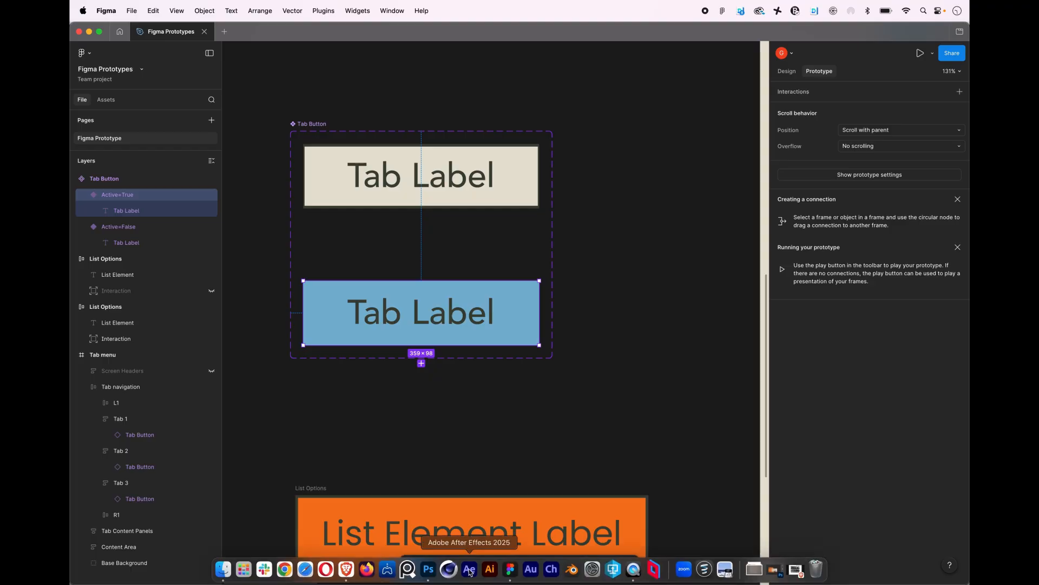
left_click(471, 567)
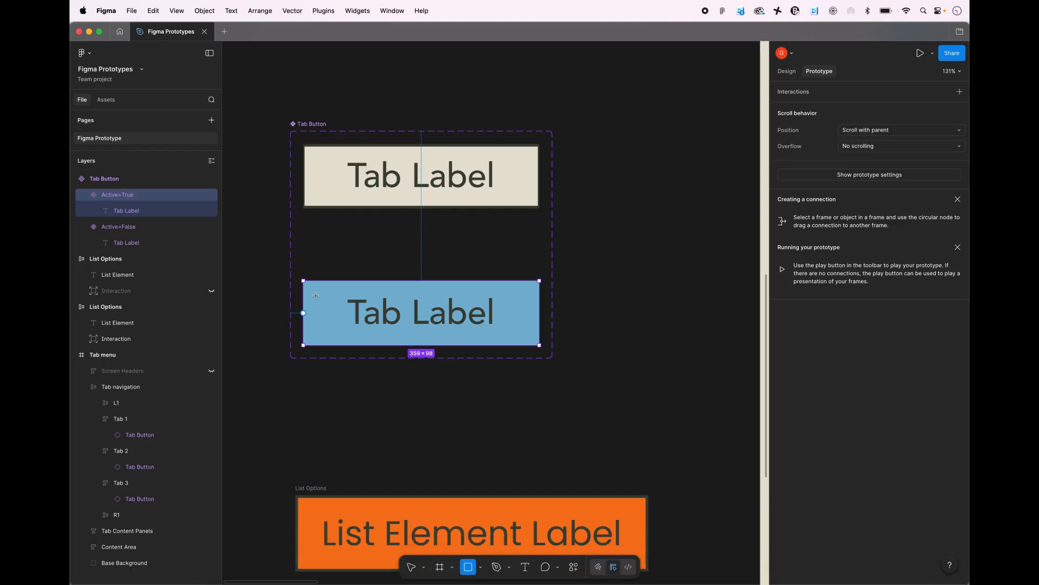
left_click_drag(317, 295, 380, 340)
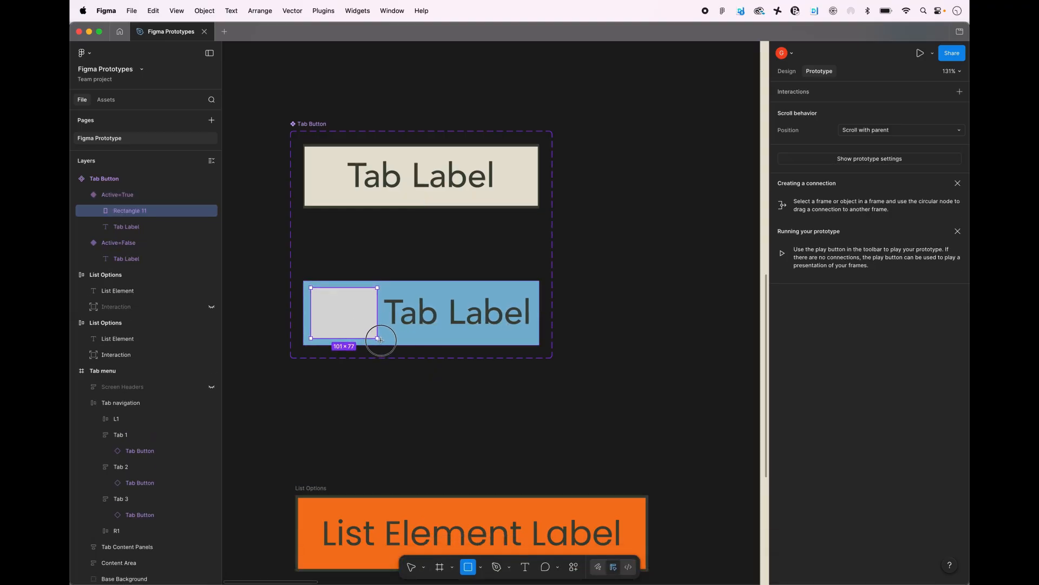
left_click(788, 72)
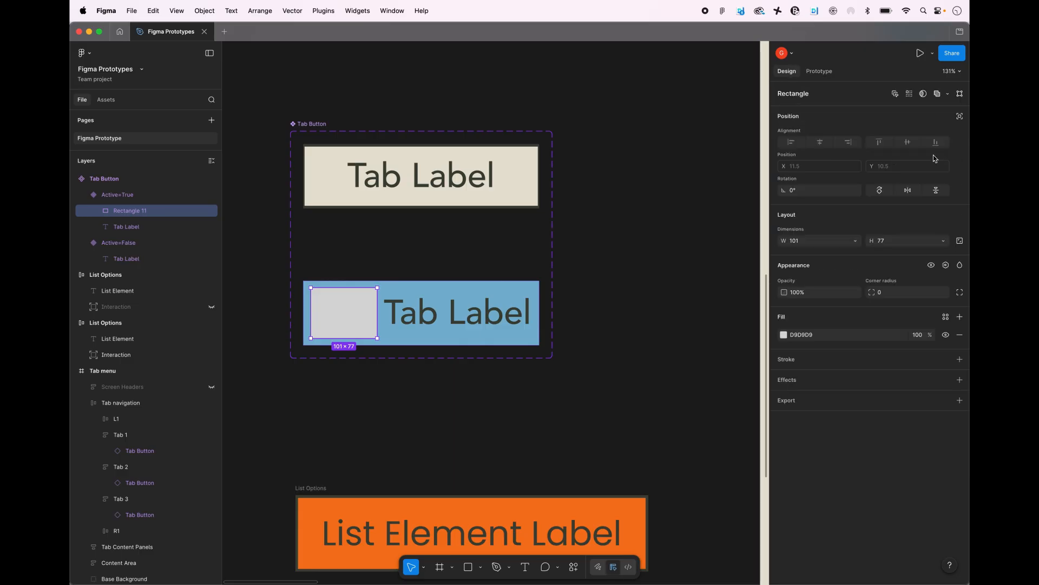
double_click(130, 210)
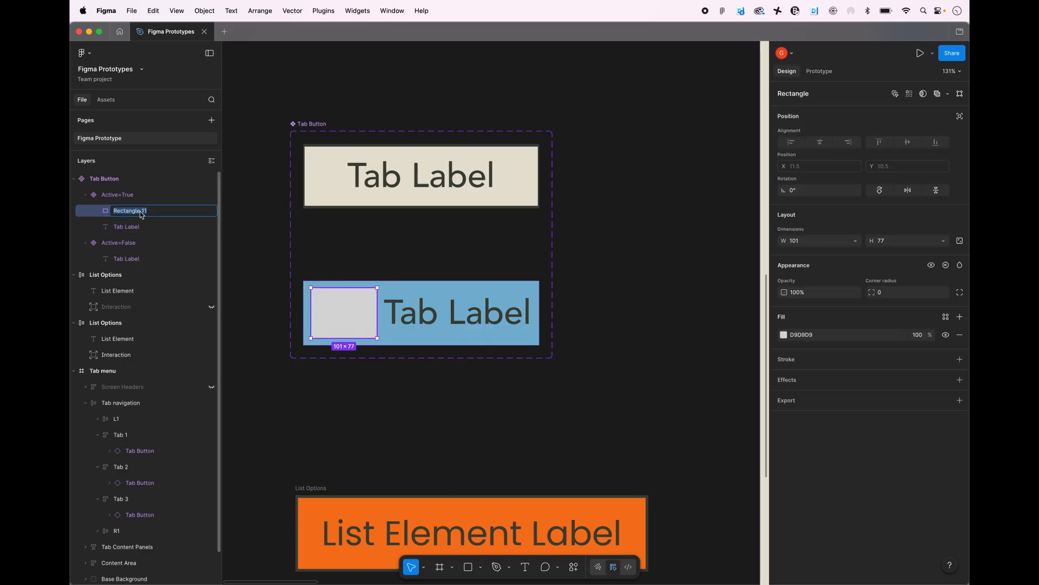
key("BackSpace")
key("Return")
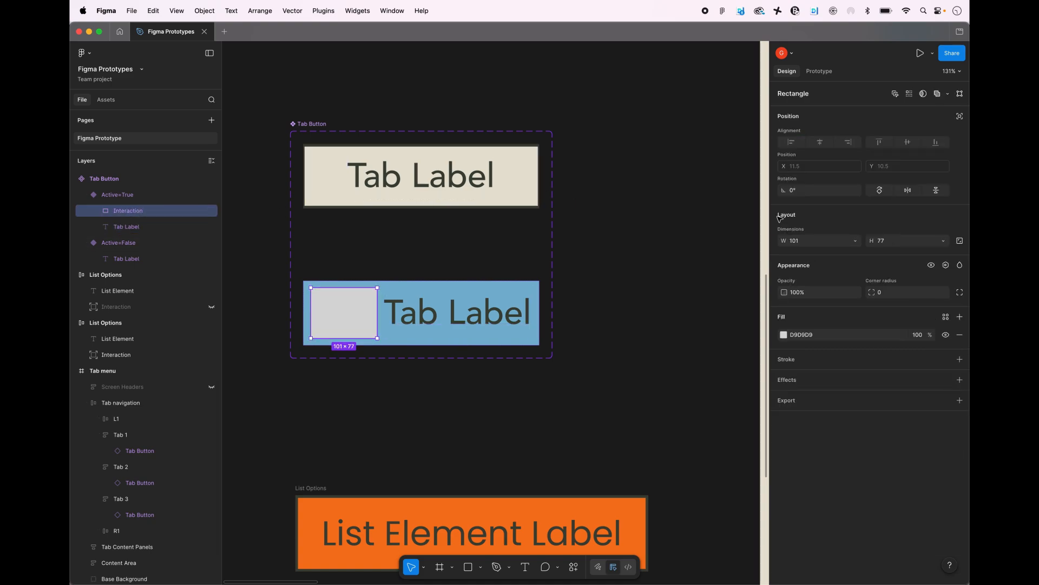
- Exclude the Active=True variant's Interaction rectangle from auto layout and stretch it to about 337 × 77 at 0% opacity
left_click(960, 116)
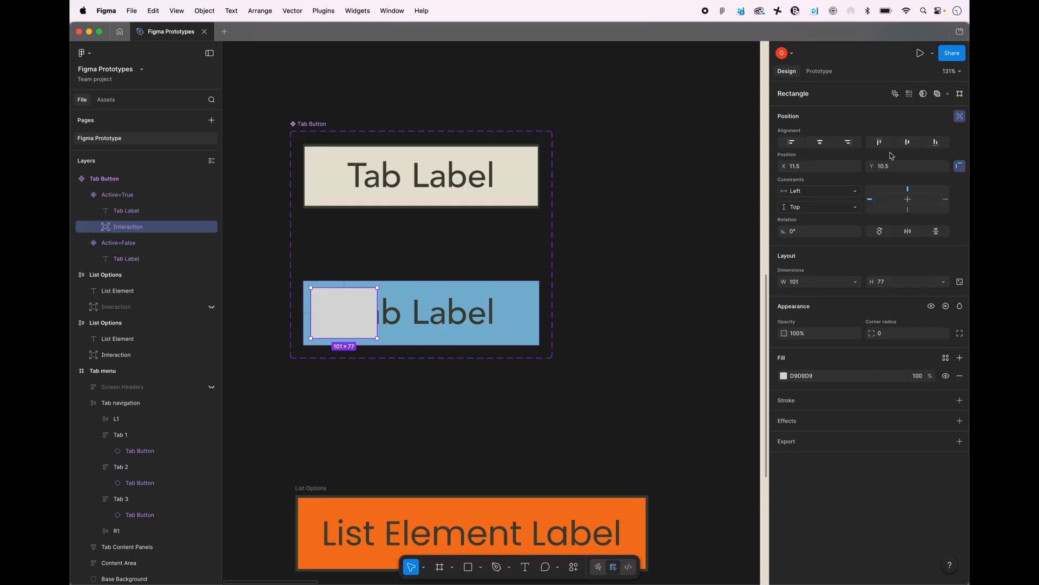
left_click_drag(377, 307, 533, 307)
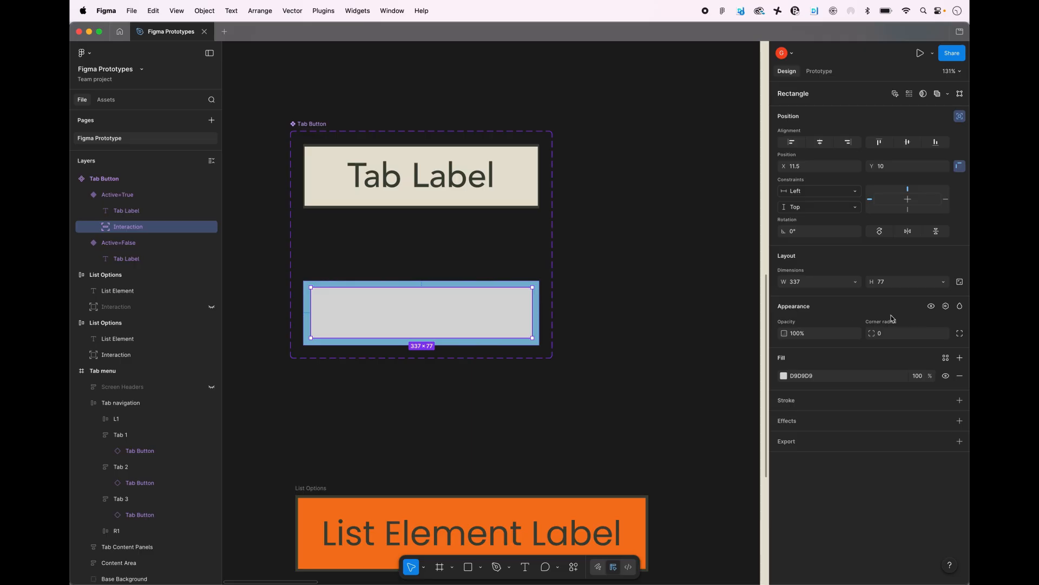
left_click(830, 339)
type("0")
key("Return")
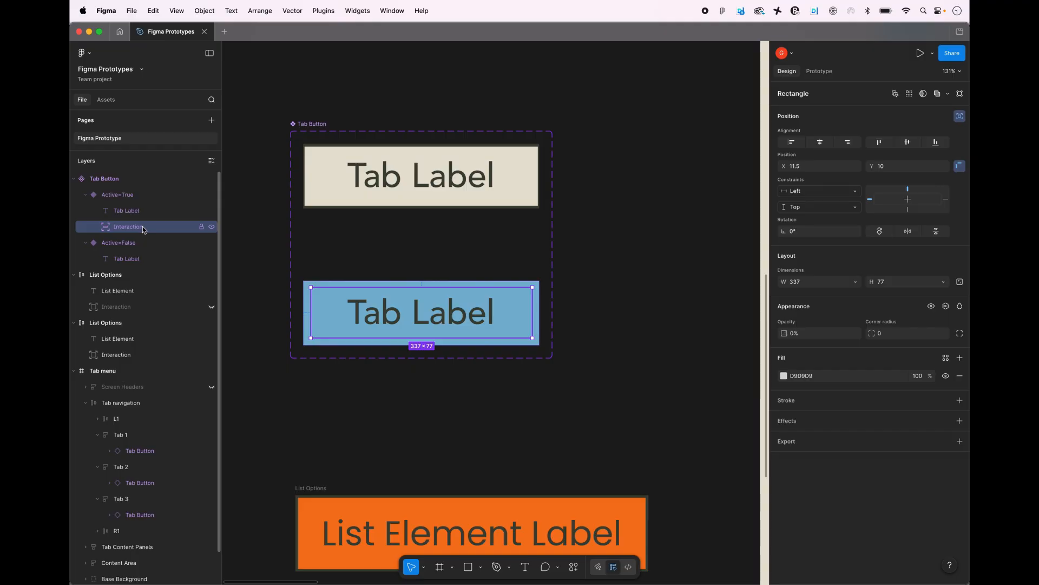
- Draw a rectangle about 304 × 72 over the label in the Active=False variant and exclude it from auto layout
left_click(138, 258)
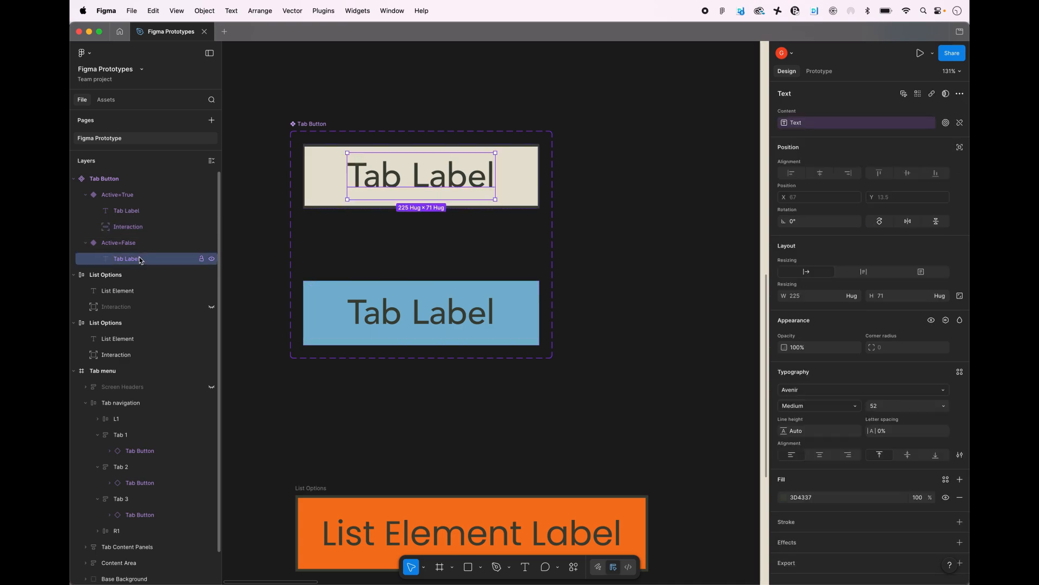
left_click(468, 566)
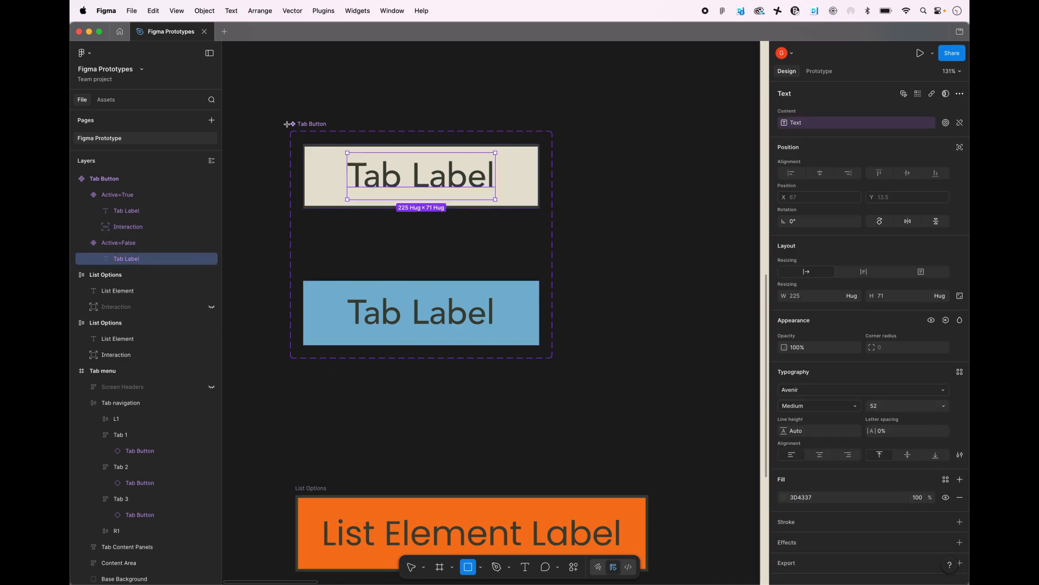
mouse_move(317, 155)
left_mouse_down()
mouse_move(358, 201)
mouse_move(536, 179)
mouse_move(525, 178)
left_mouse_up()
left_click(959, 116)
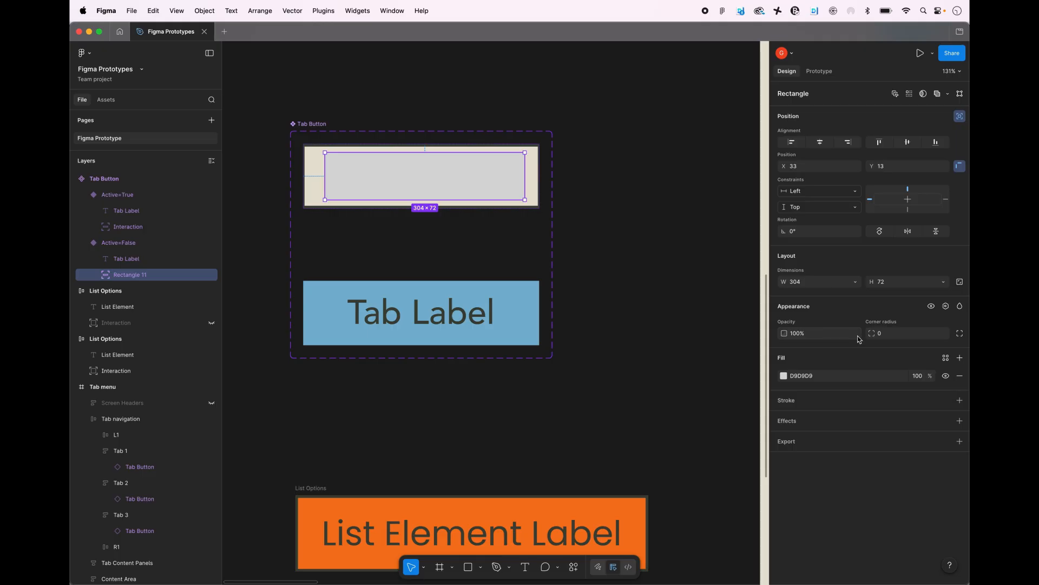
- Rename the Active=False variant's new rectangle to Interaction and hide it
double_click(130, 275)
key("BackSpace")
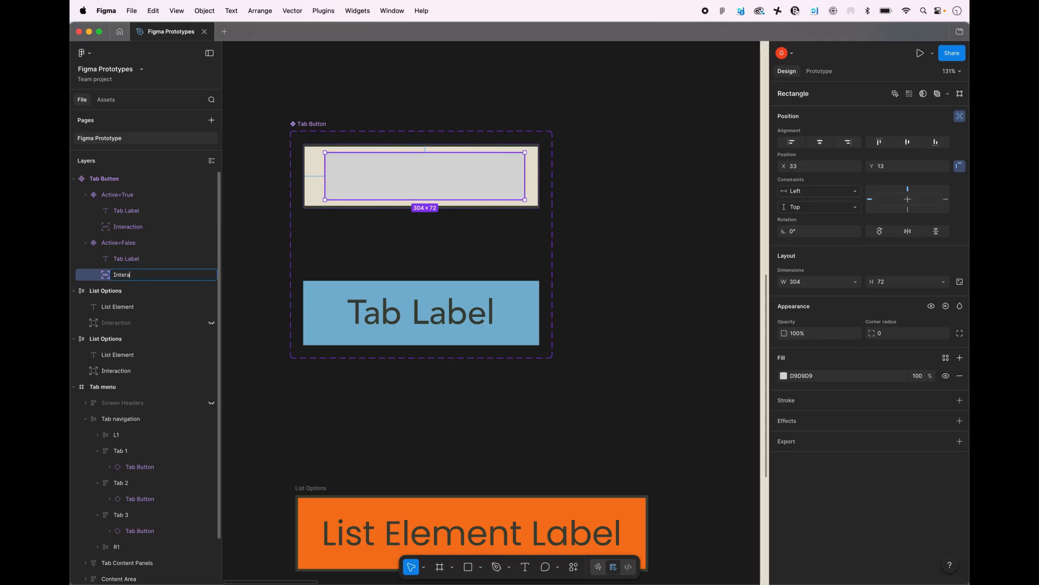
type("Interaction")
key("Return")
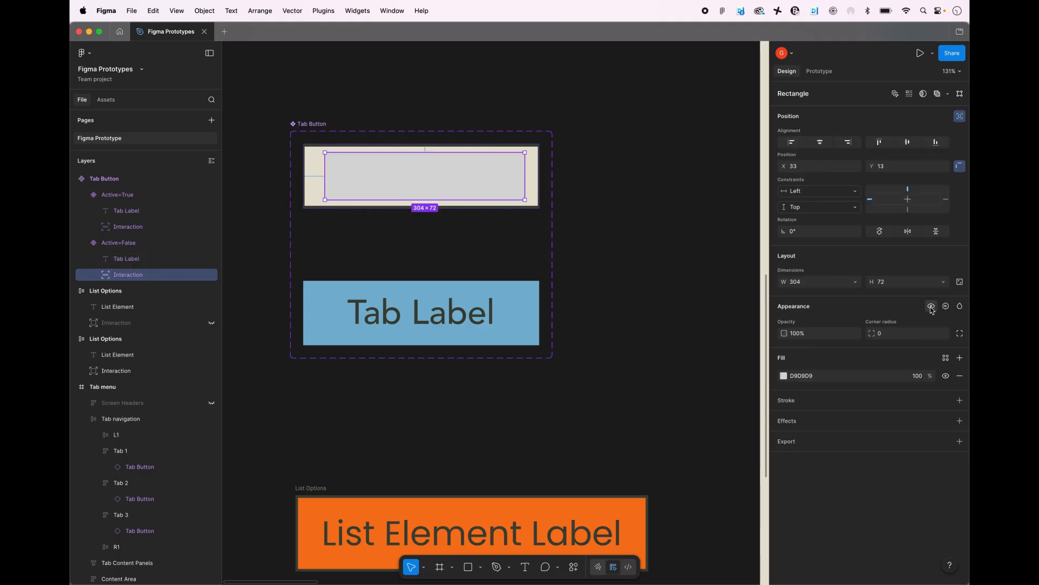
left_click(931, 306)
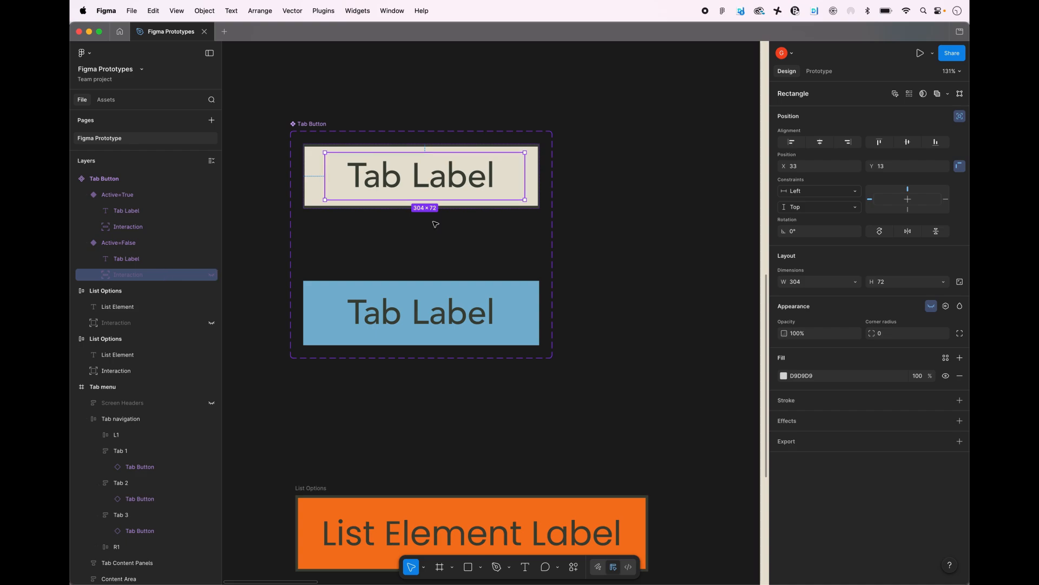
- Remove the R1 interactions from the Tab Buttons in Tab 1 and Tab 2 of the Tab navigation
scroll(436, 224, "down", 5)
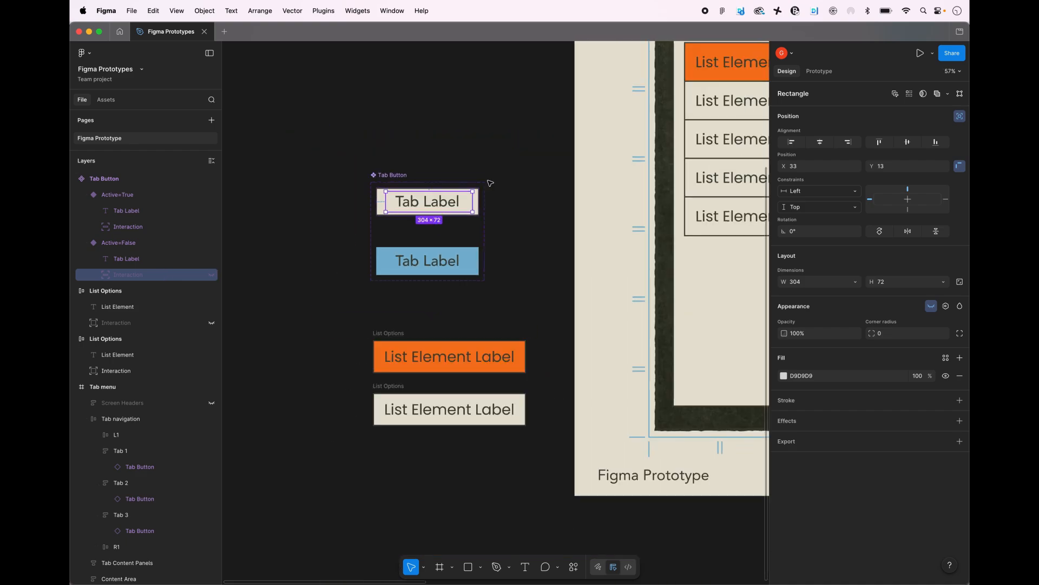
left_click(490, 182)
scroll(510, 167, "up", 5)
scroll(510, 189, "up", 3)
scroll(511, 190, "right", 6)
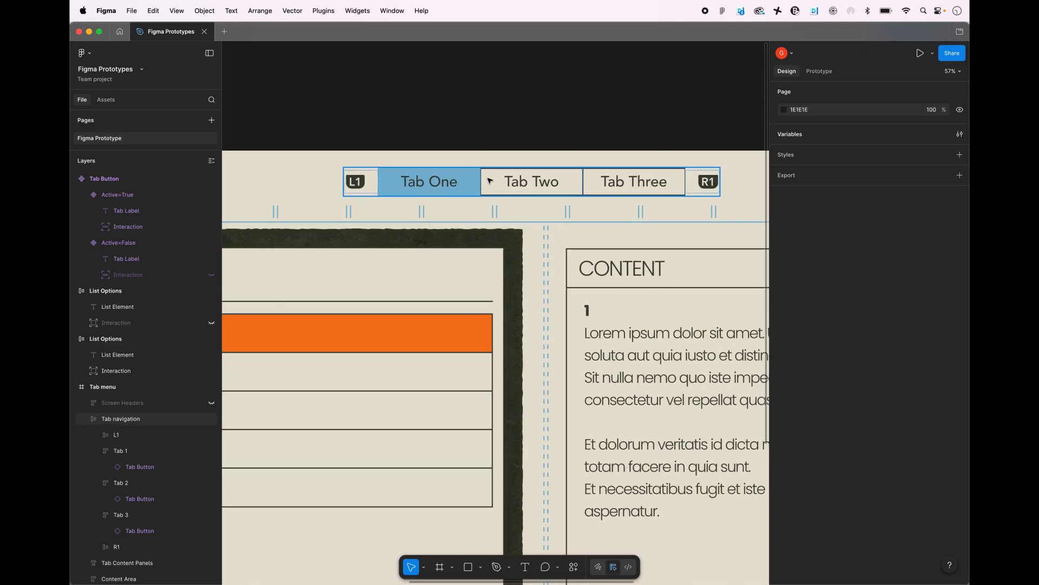
left_click(473, 184)
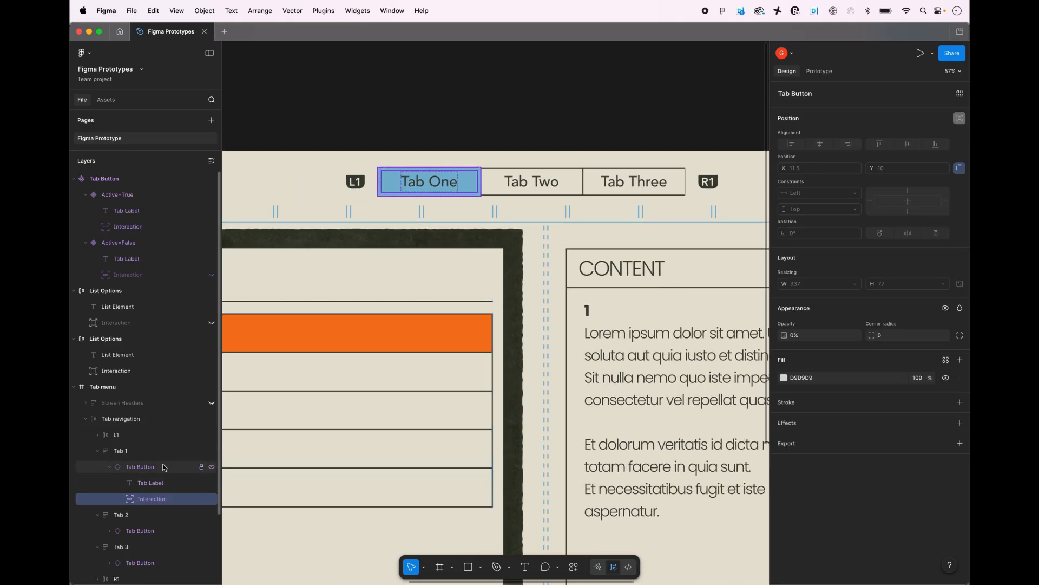
left_click(140, 467)
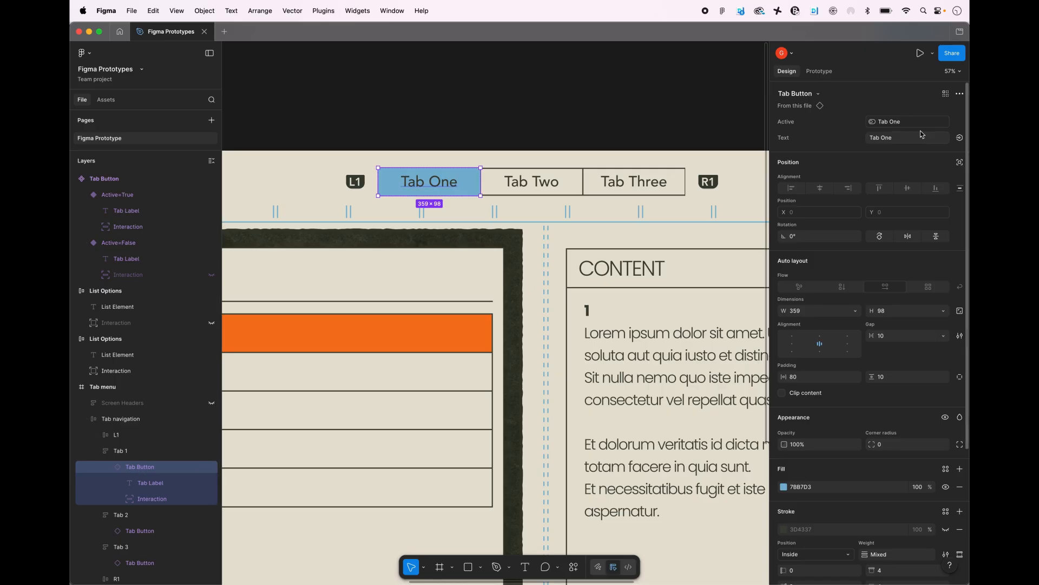
left_click(819, 71)
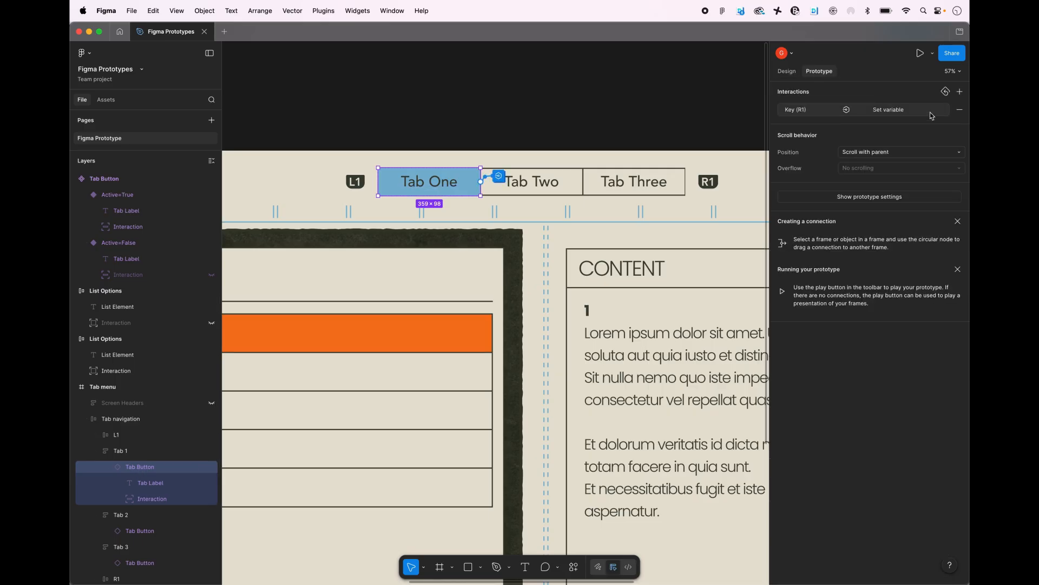
left_click(960, 109)
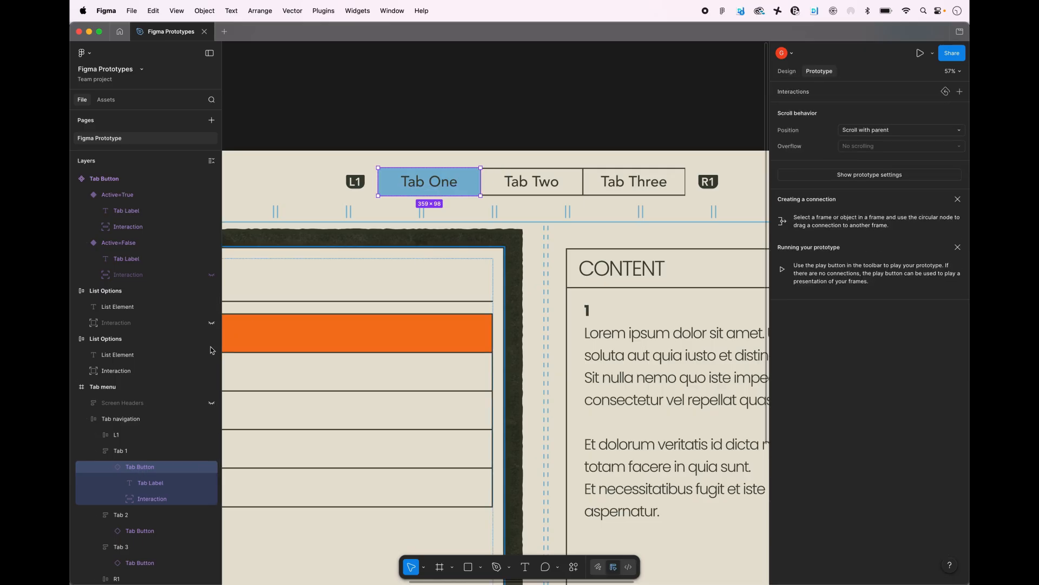
left_click(532, 181)
left_click(960, 109)
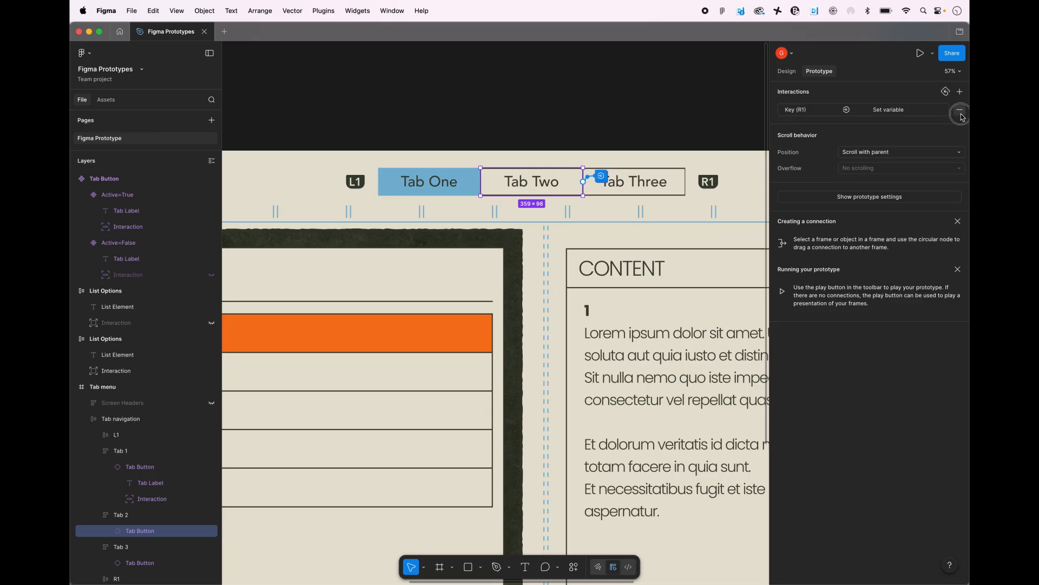
- Add an interaction with a Key/Gamepad trigger on R1 to the Interaction layer of Tab 1's Tab Button
left_click(150, 500)
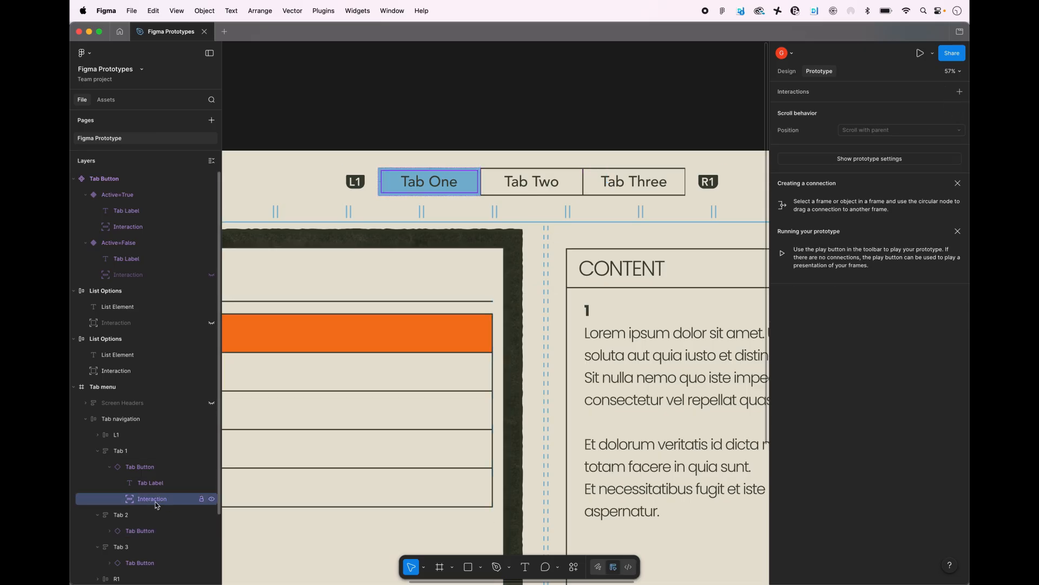
left_click(960, 91)
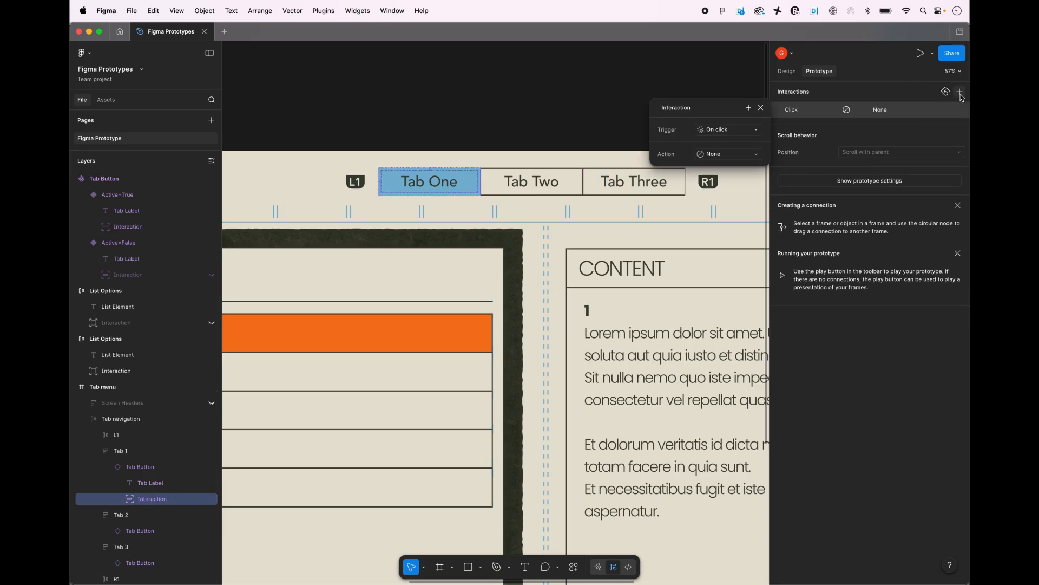
left_click(736, 129)
left_click(731, 180)
left_click(725, 147)
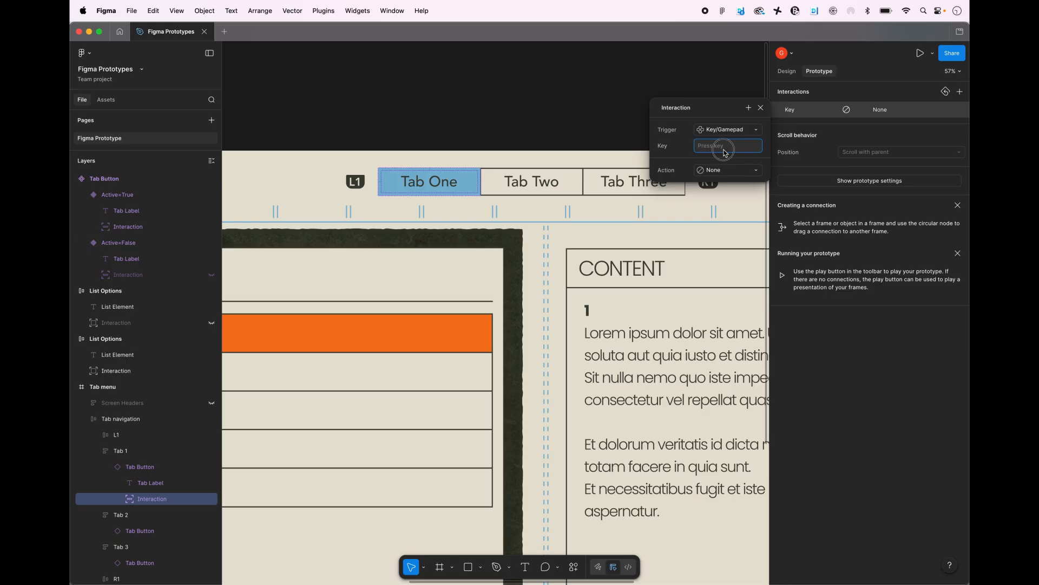
key("r")
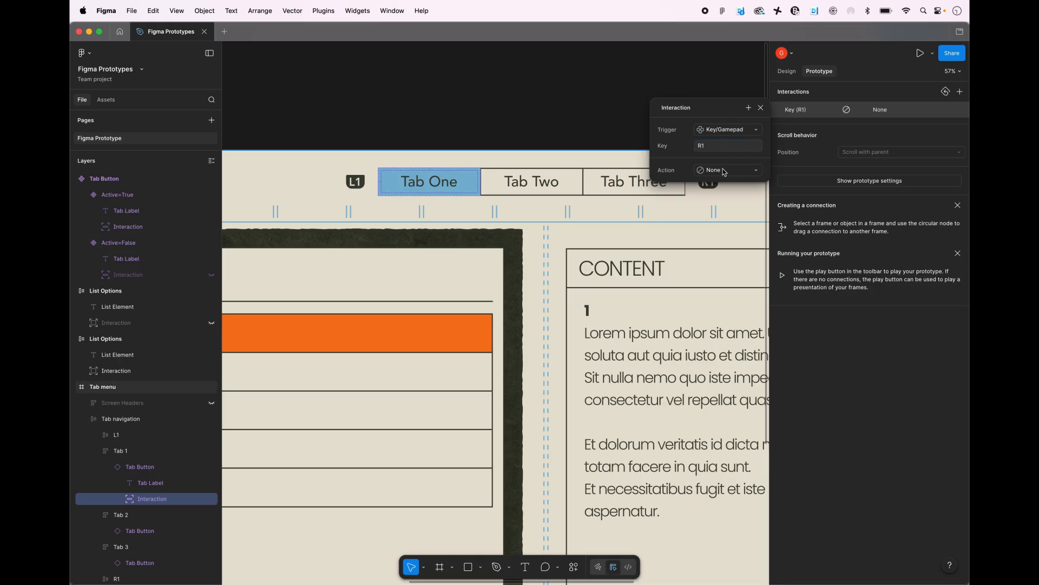
- Give Tab 1's R1 interaction a Set variable action that sets Tab Two to true
left_click(724, 170)
left_click(735, 256)
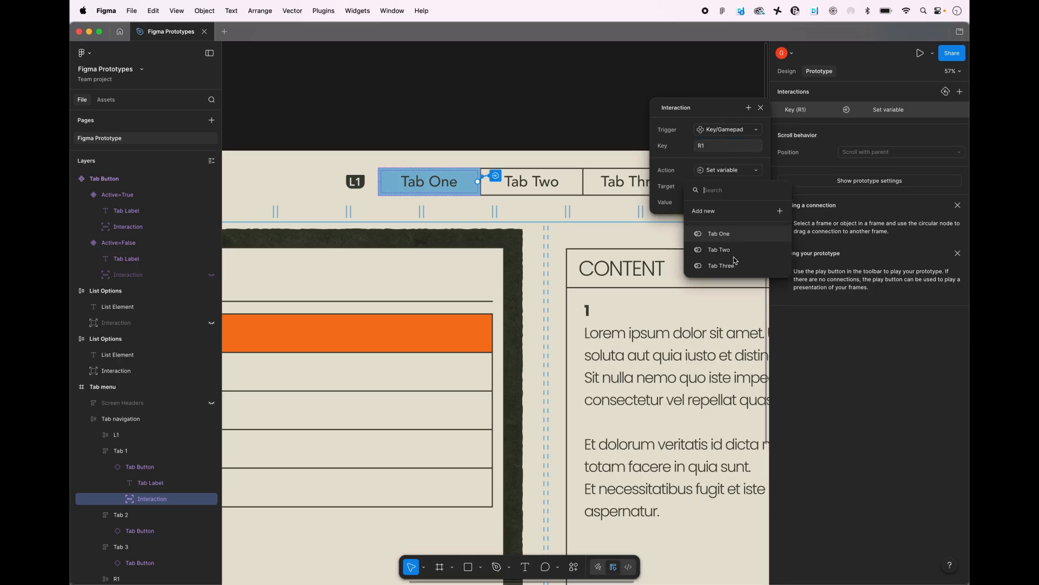
left_click(734, 252)
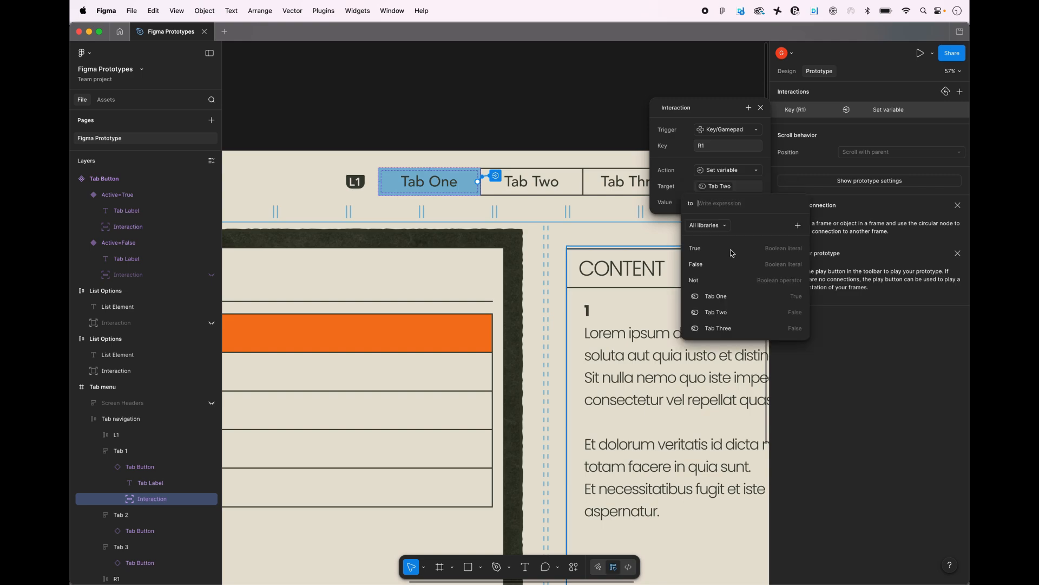
left_click(702, 249)
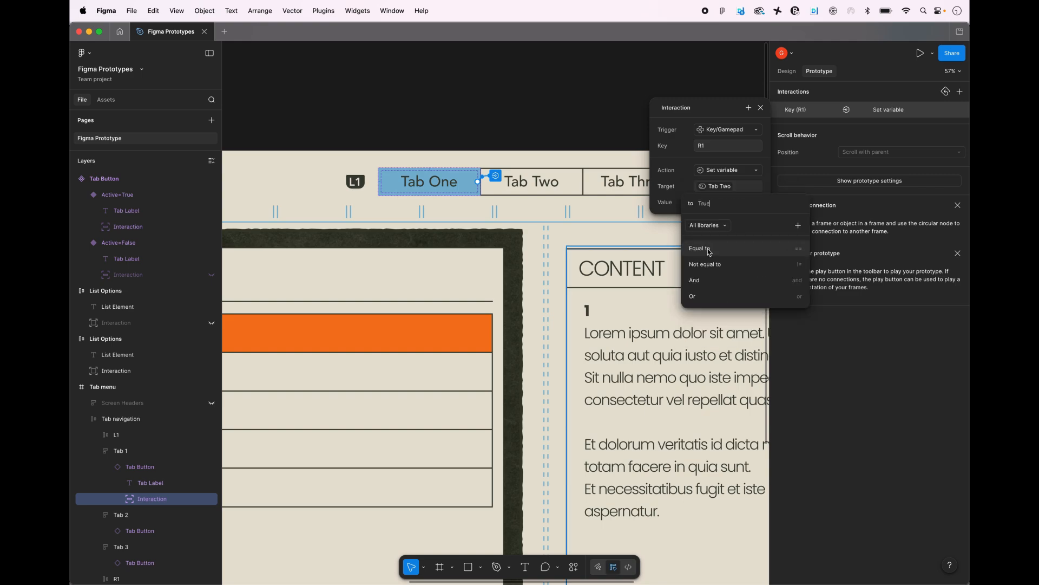
left_click(662, 211)
- Add a Set variable action setting Tab One to false to Tab 1's R1 interaction and delete the surplus empty action
left_click(749, 107)
left_click(748, 240)
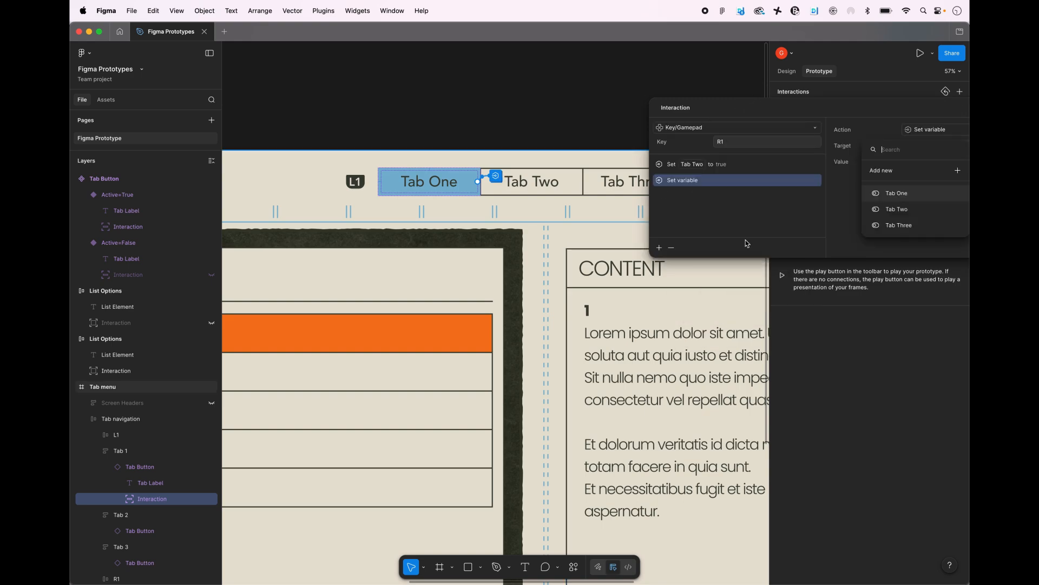
left_click_drag(681, 111, 474, 225)
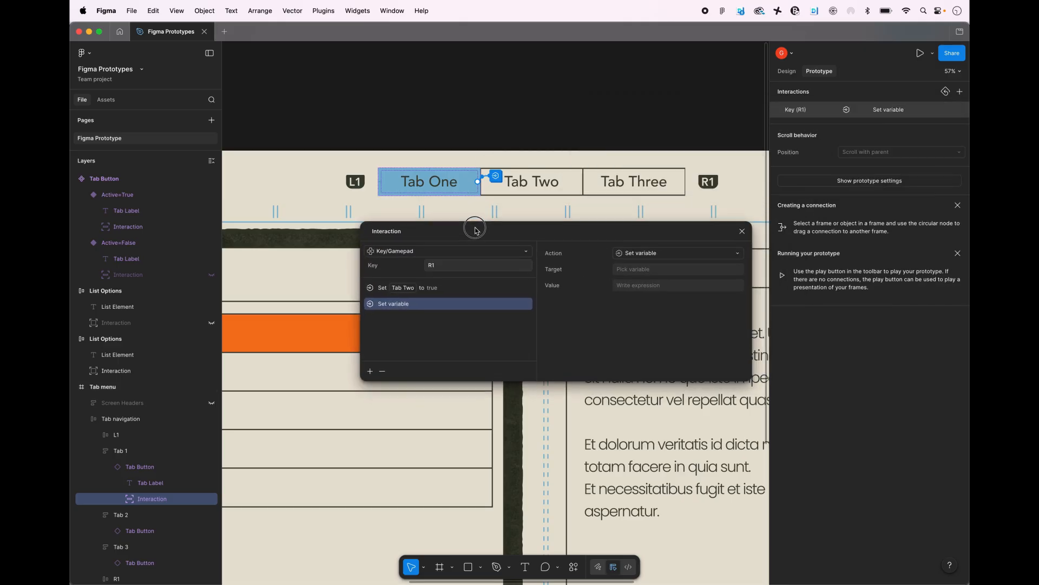
left_click(365, 371)
left_click(365, 502)
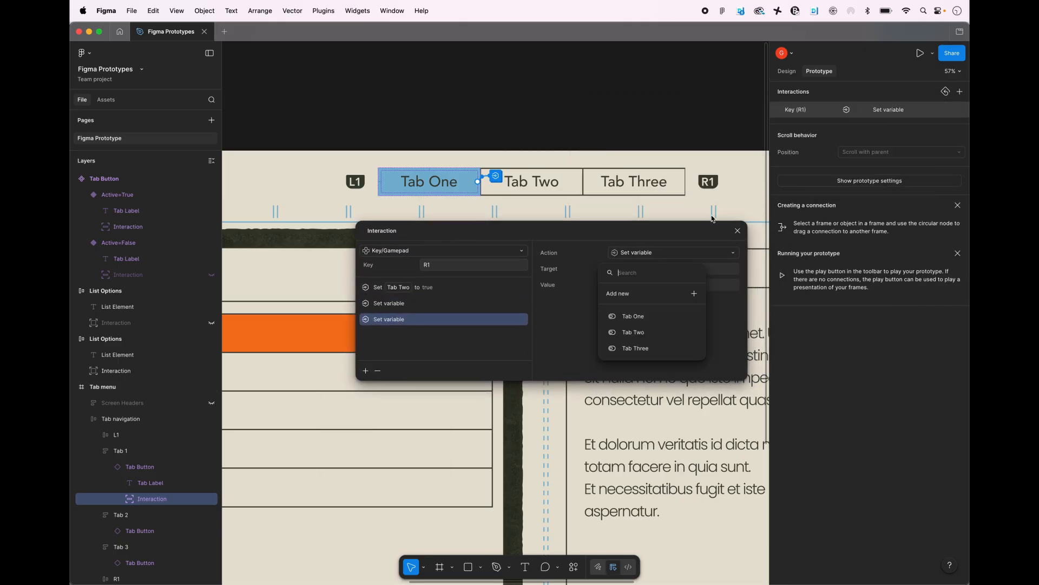
left_click(641, 319)
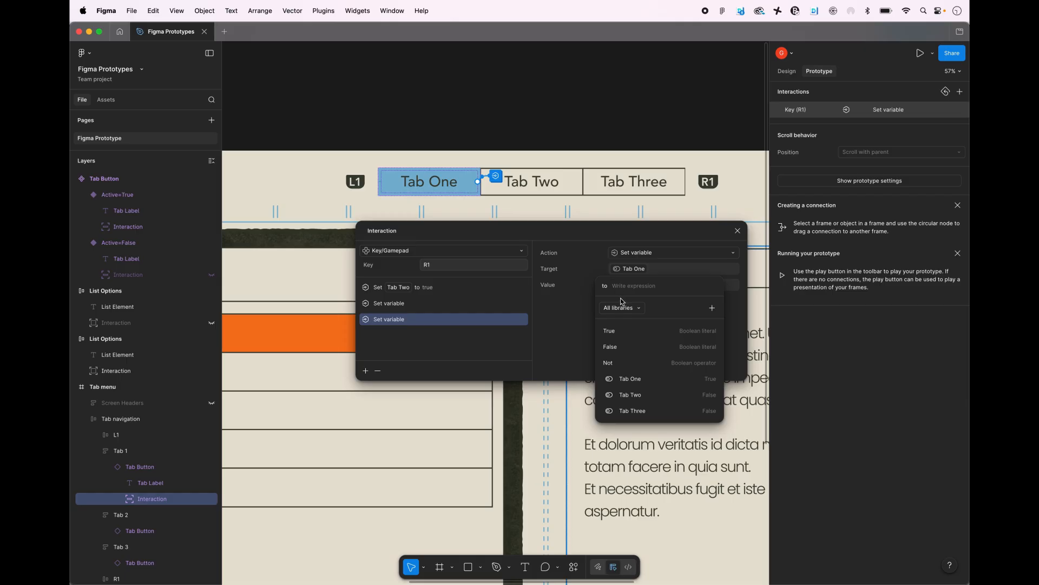
type("false")
key("Return")
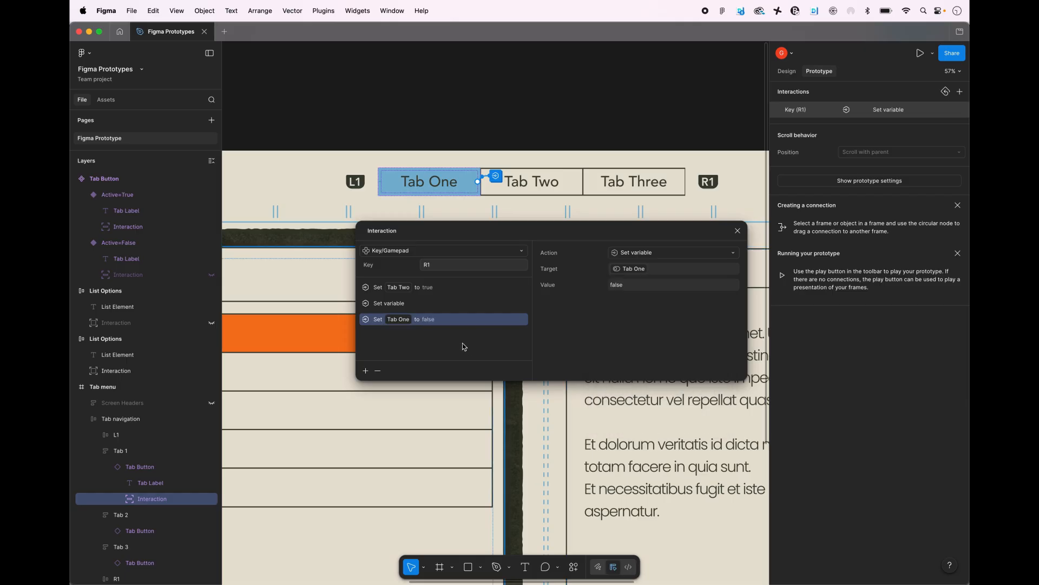
left_click(418, 304)
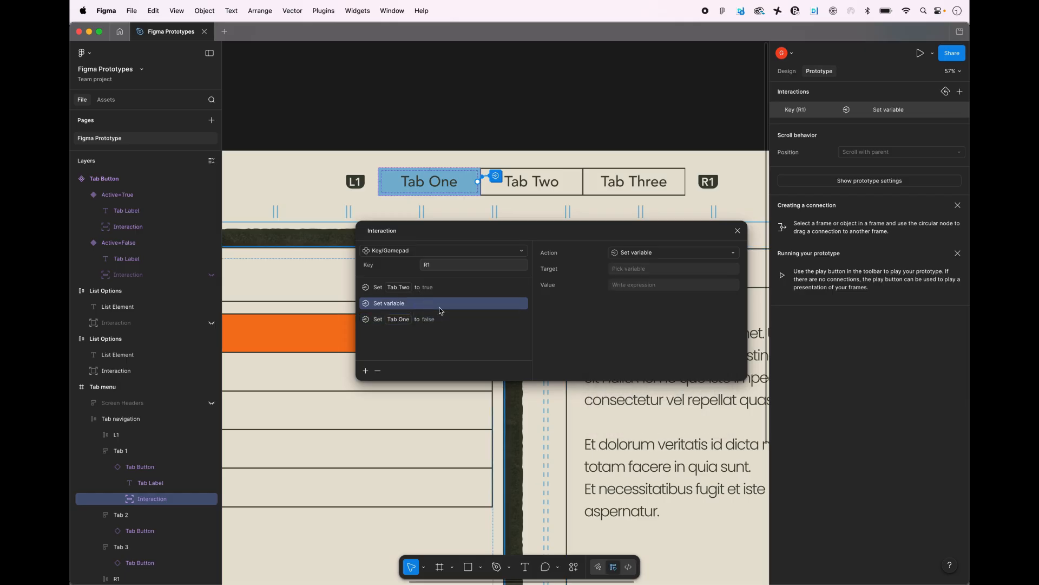
left_click(382, 370)
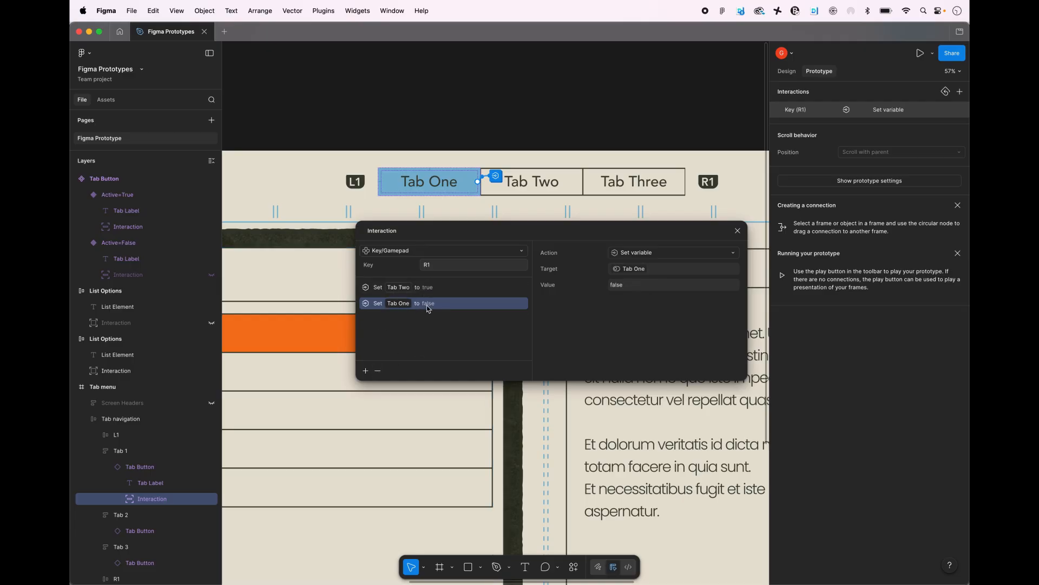
- Add a third Set variable action to Tab 1's R1 interaction that sets Tab Three to false
left_click(366, 371)
left_click(363, 503)
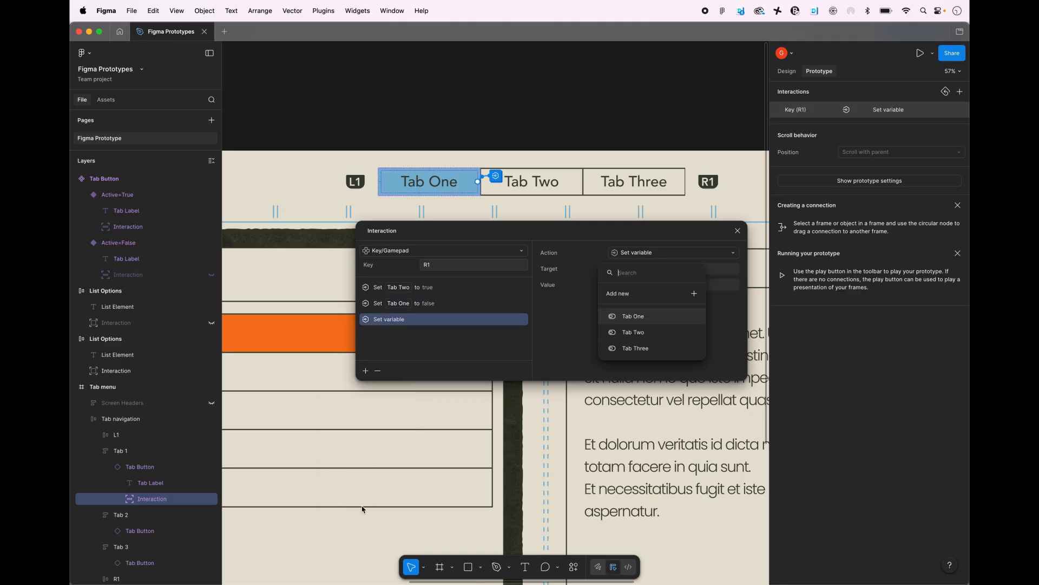
left_click(630, 347)
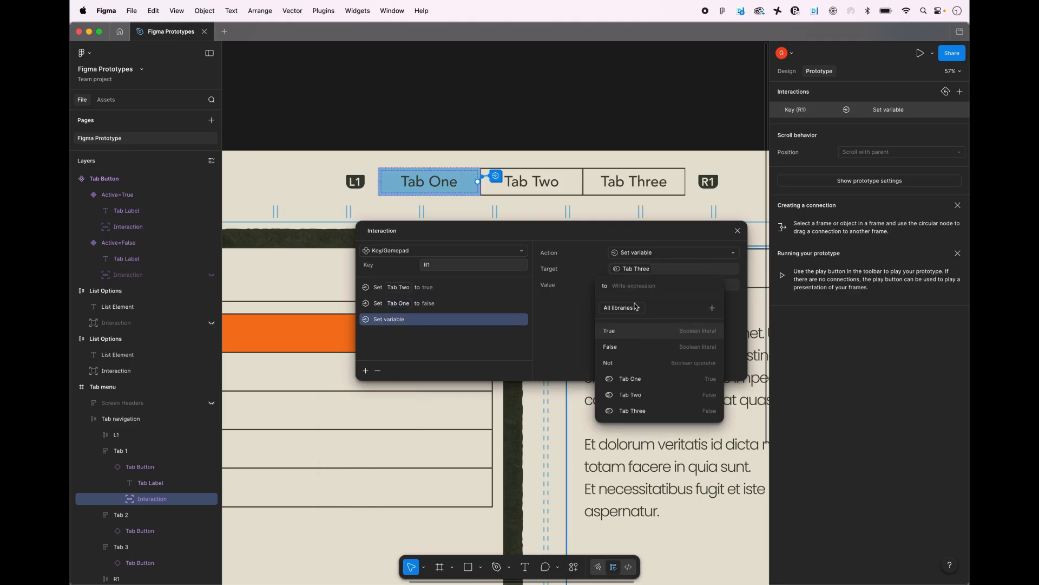
type("f")
left_click(612, 328)
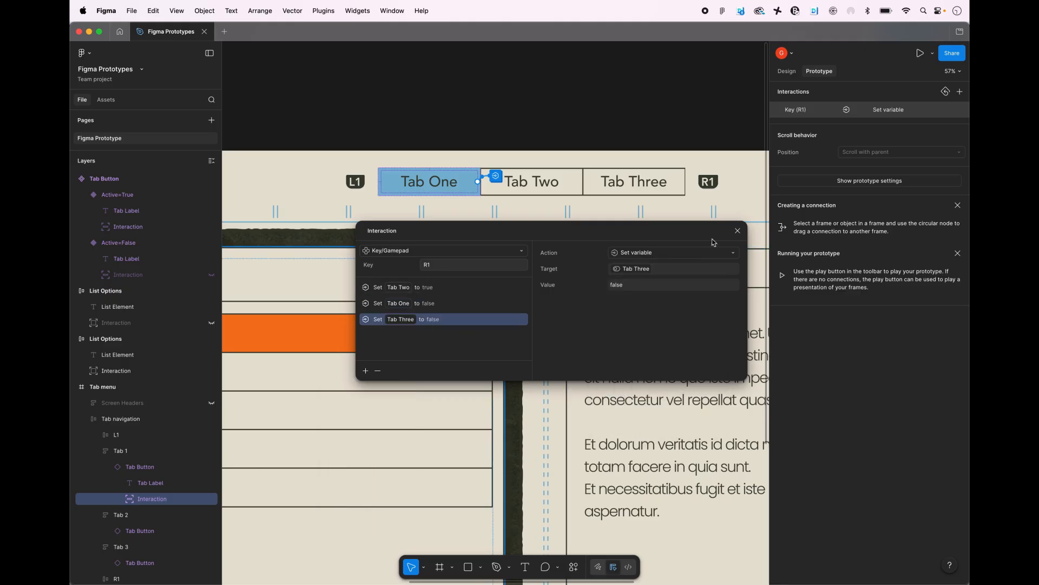
left_click(739, 231)
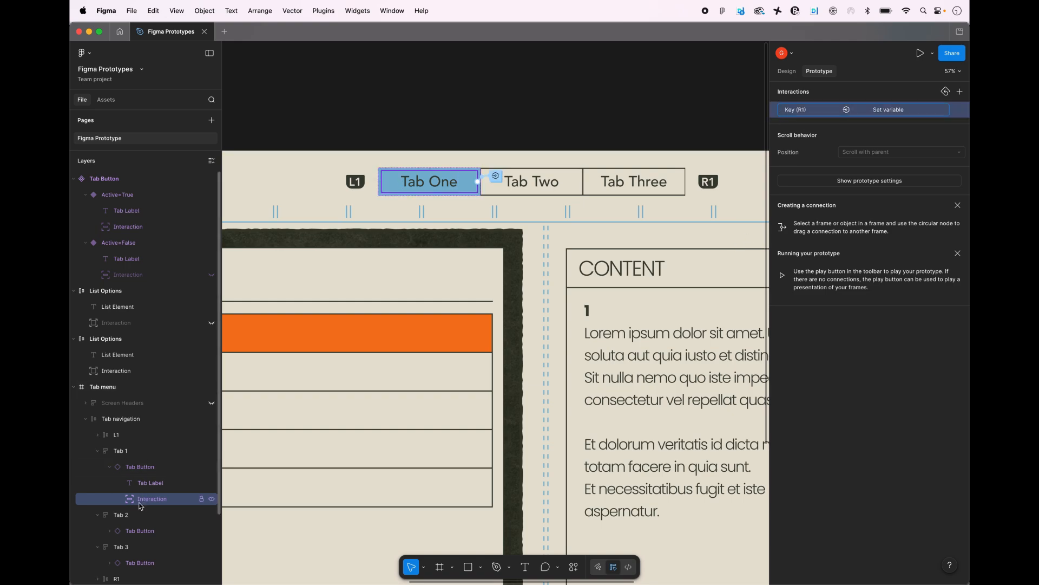
- Copy Tab 1's R1 interaction onto the hidden Interaction layer of Tab 2's Tab Button
left_click(110, 530)
scroll(137, 523, "down", 4)
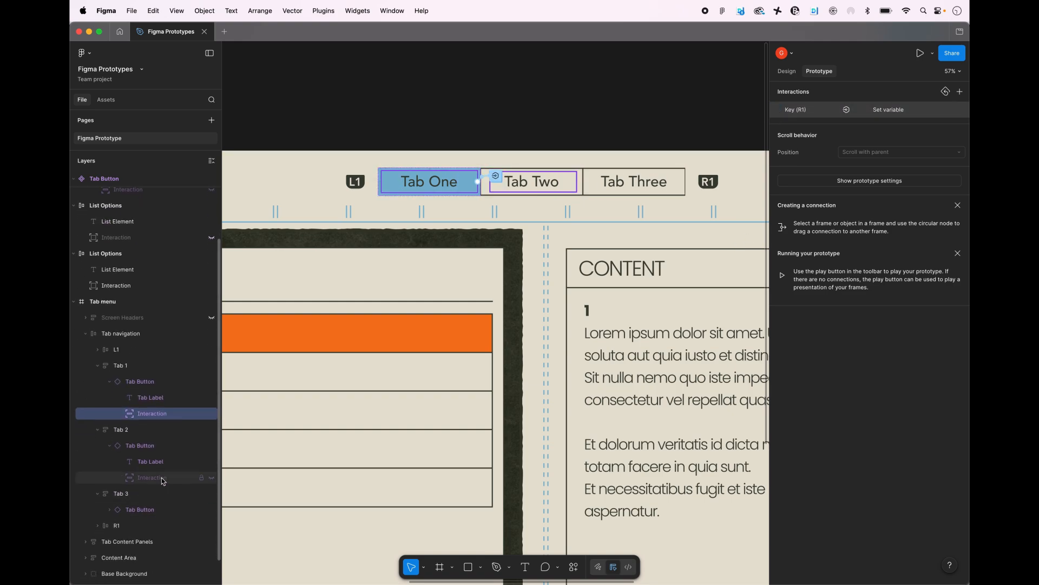
left_click(148, 467)
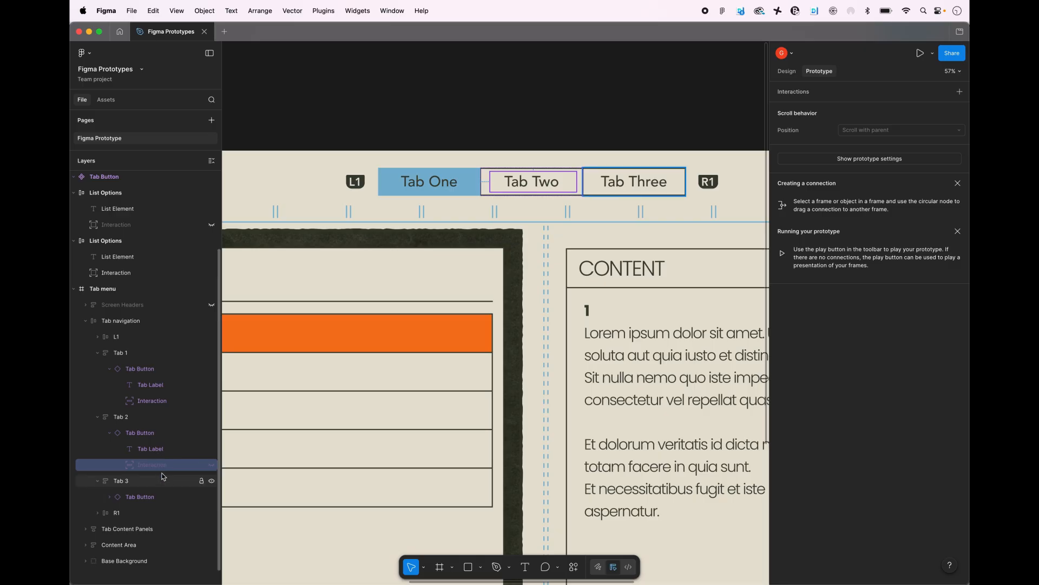
key("super+z")
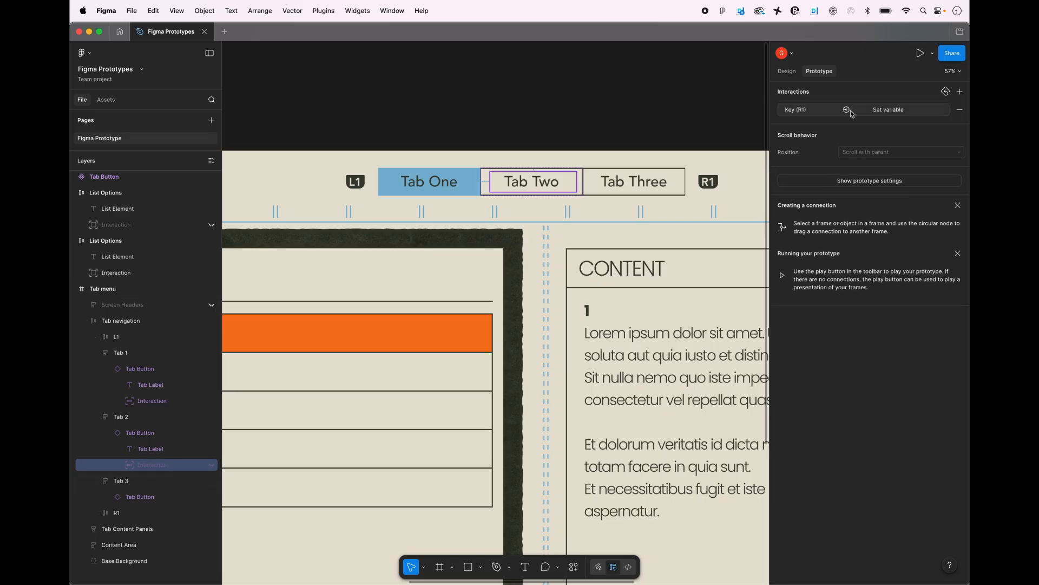
- In Tab 2's R1 interaction, set the Tab Three variable to true and the Tab Two variable to false
left_click(801, 111)
left_click_drag(512, 113, 490, 224)
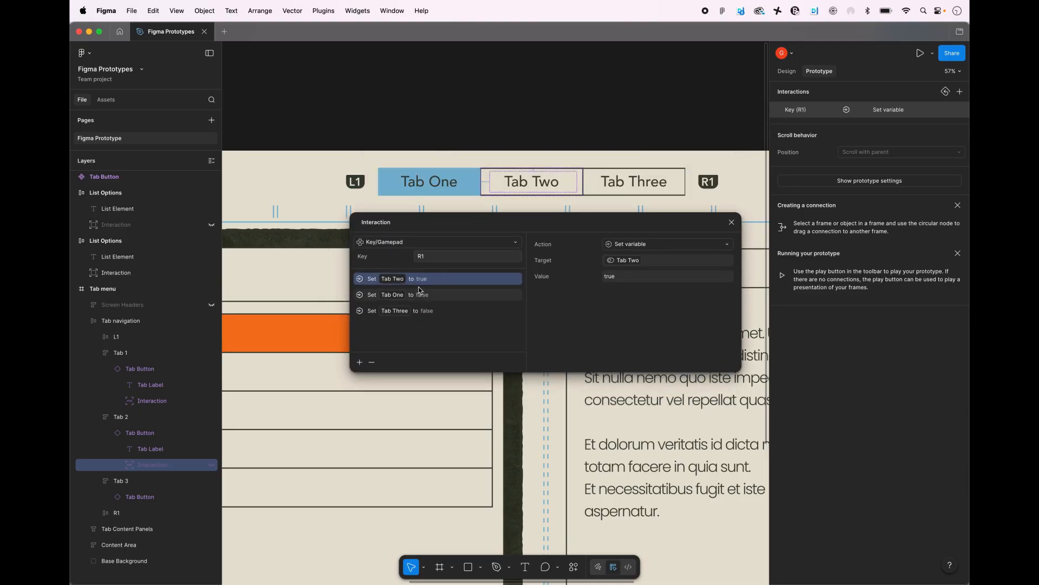
left_click(475, 312)
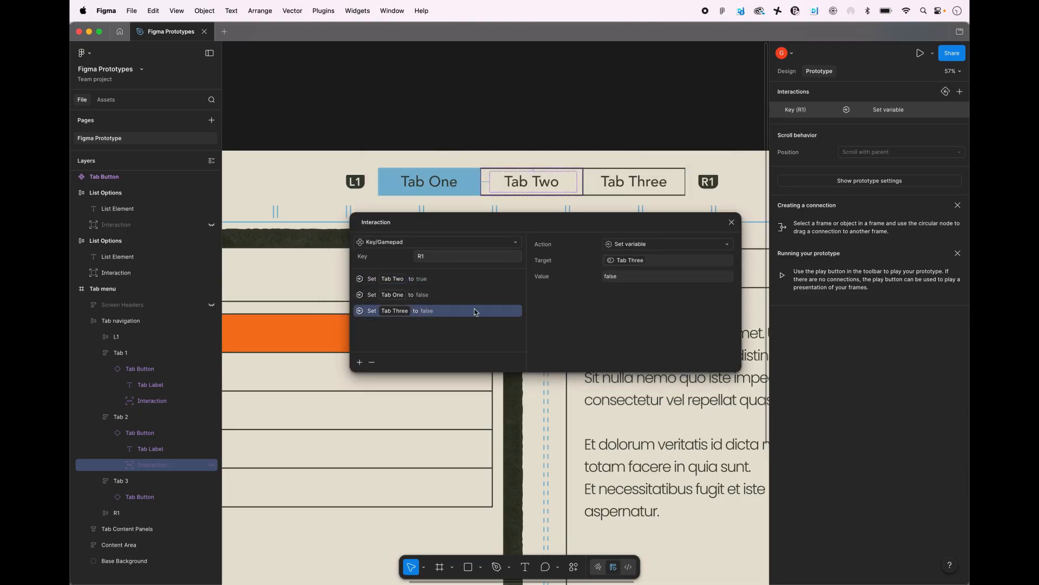
left_click(617, 277)
type("true")
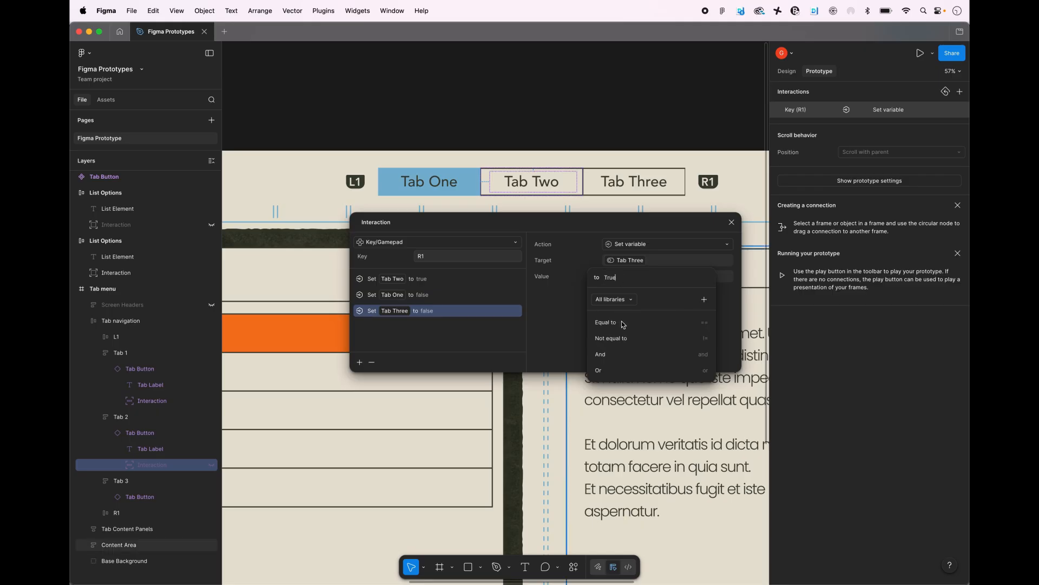
left_click(622, 322)
left_click(442, 280)
left_click(635, 277)
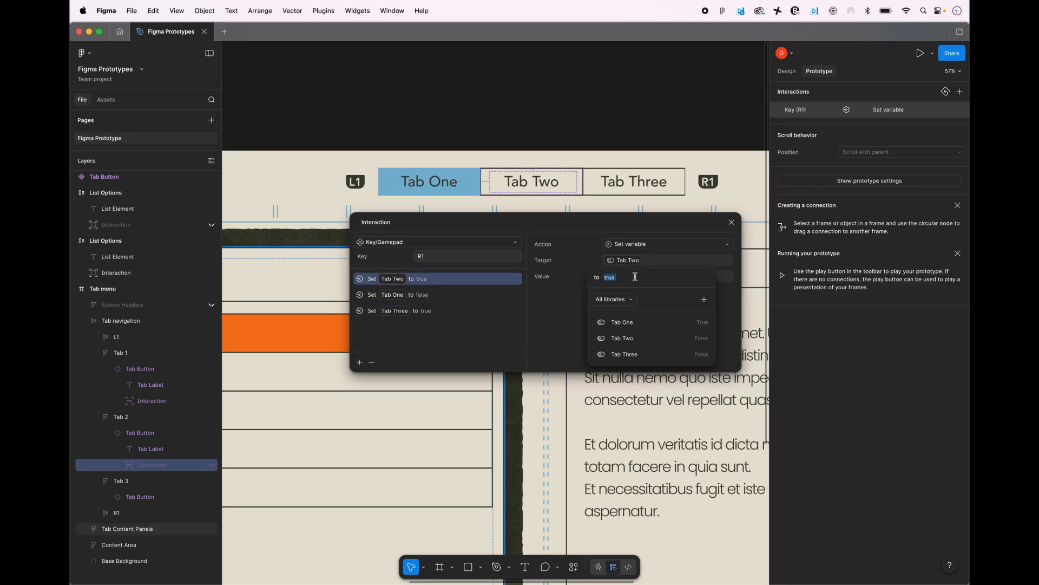
type("false")
left_click(622, 323)
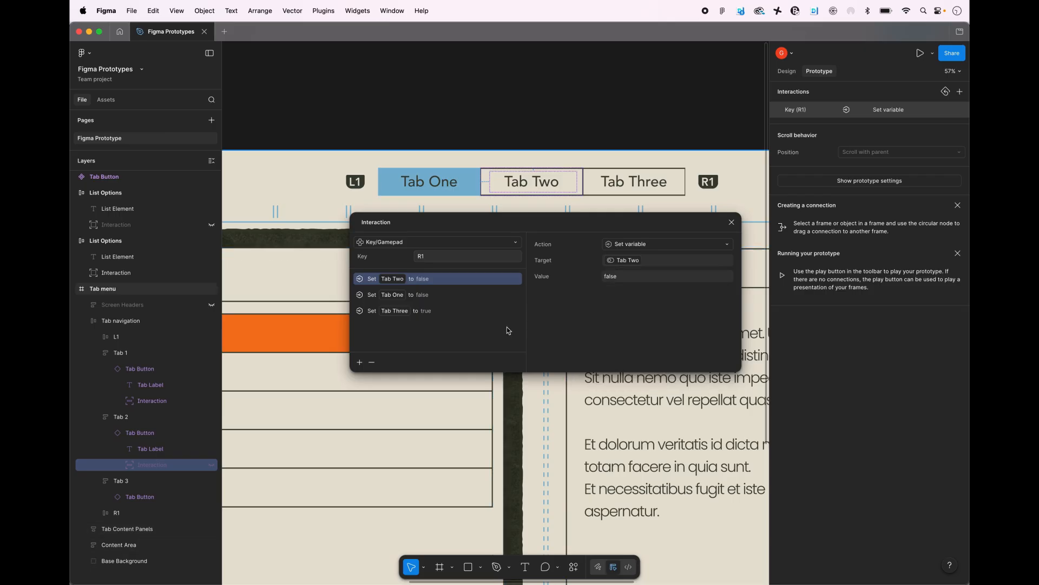
- Reorder the actions in Tab 2's R1 interaction so that Tab One comes before Tab Two
left_click(443, 295)
left_click_drag(442, 296, 447, 306)
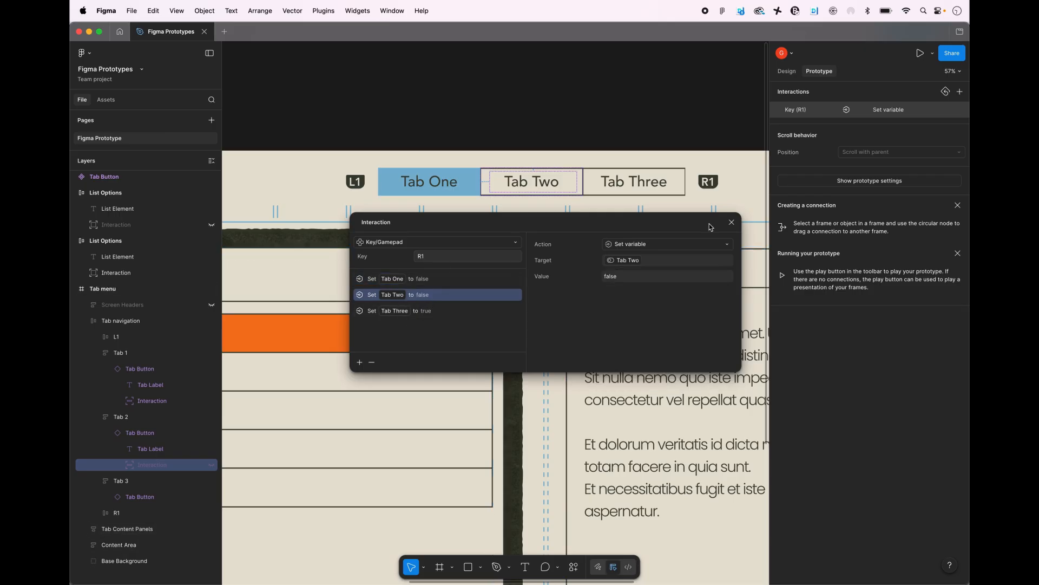
left_click(731, 222)
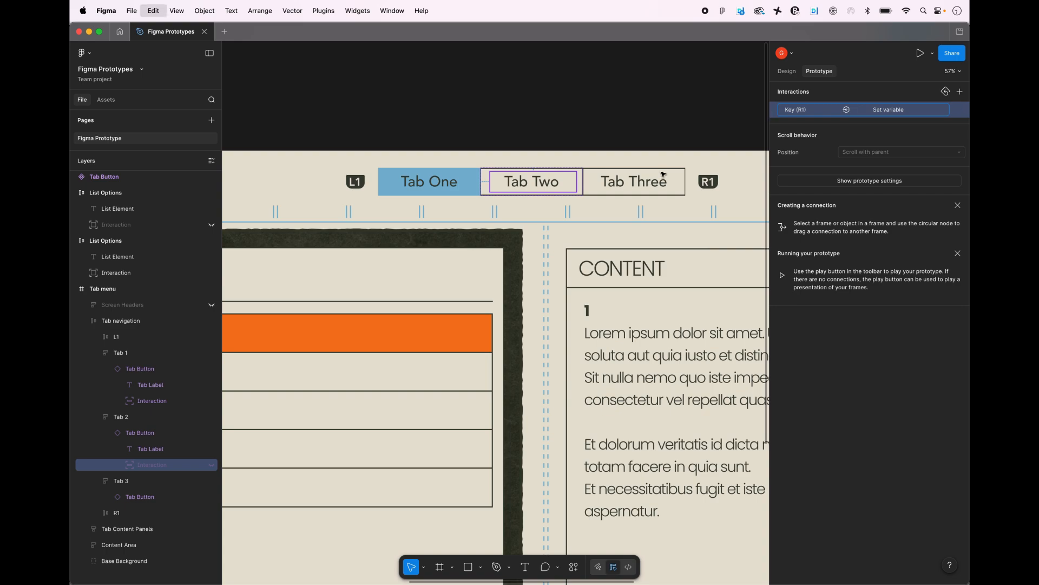
- Copy Tab 2's R1 interaction onto the hidden Interaction layer of Tab 3's Tab Button and open it for editing
left_click(110, 497)
left_click(151, 528)
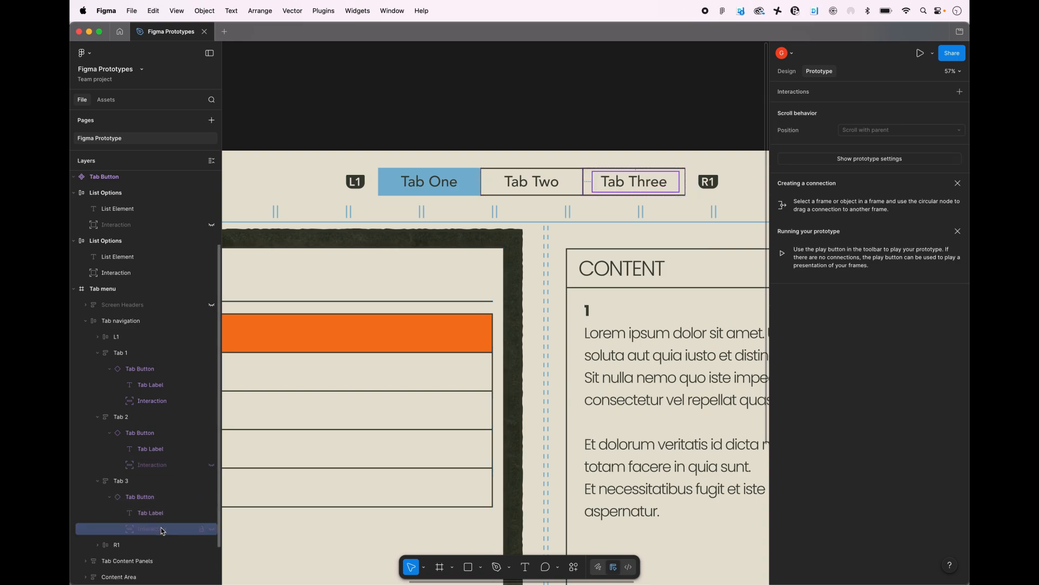
left_click(799, 112)
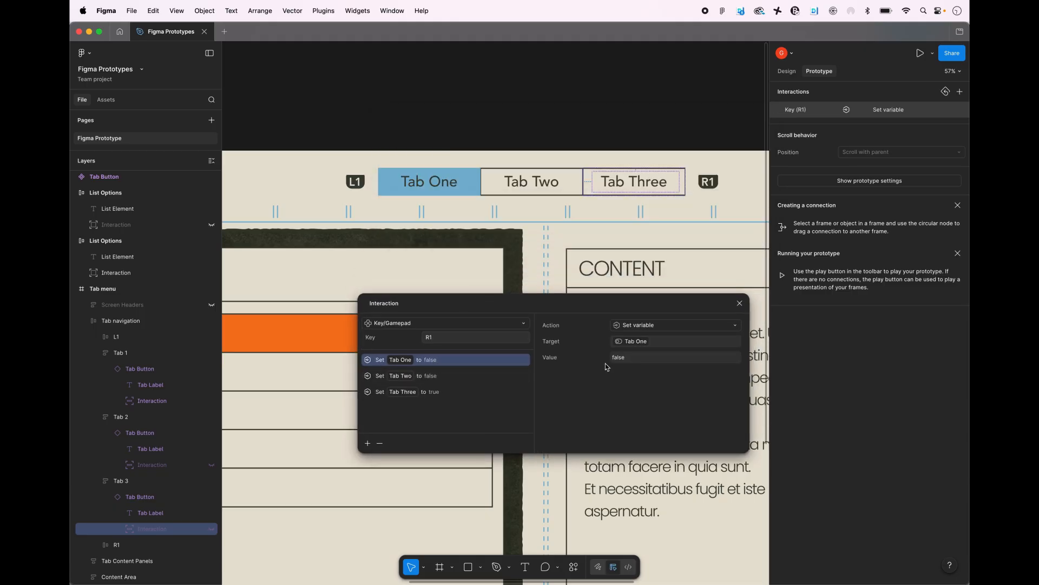
- In Tab 3's R1 interaction, set the Tab One variable to true and the Tab Three variable to false
left_click(624, 358)
type("true")
key("Return")
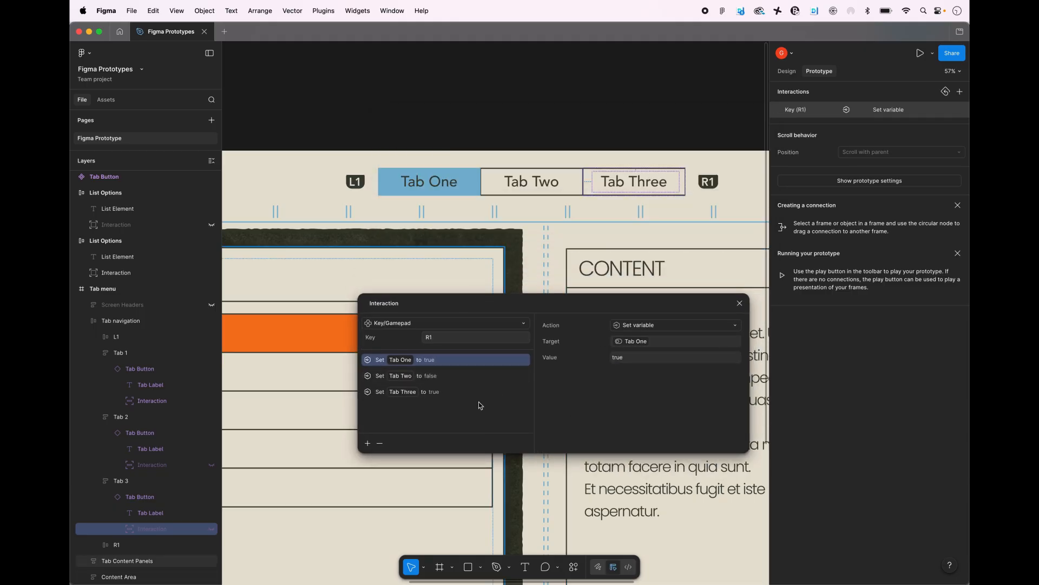
left_click(445, 397)
left_click(630, 358)
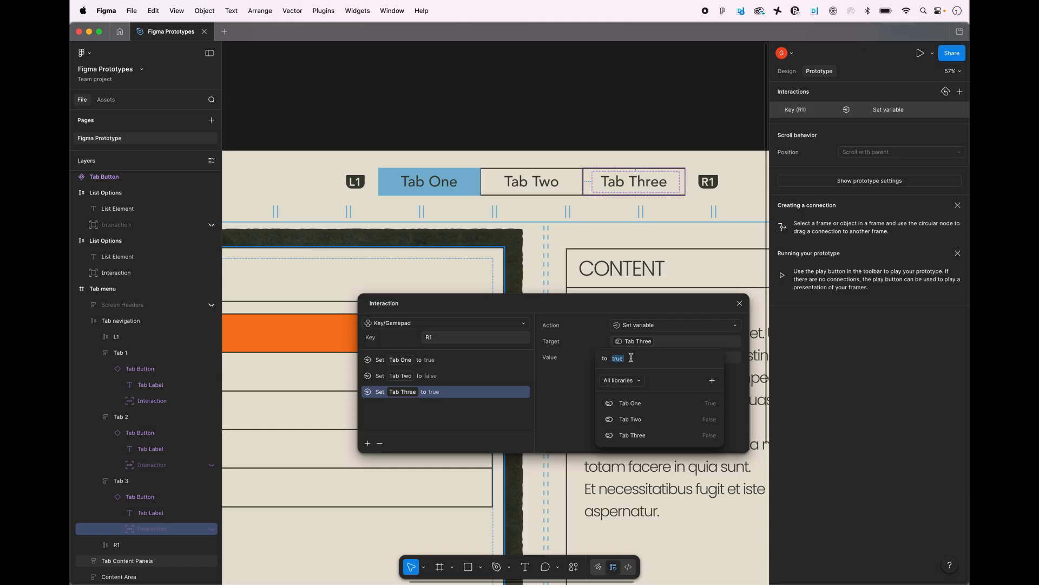
type("false")
key("Return")
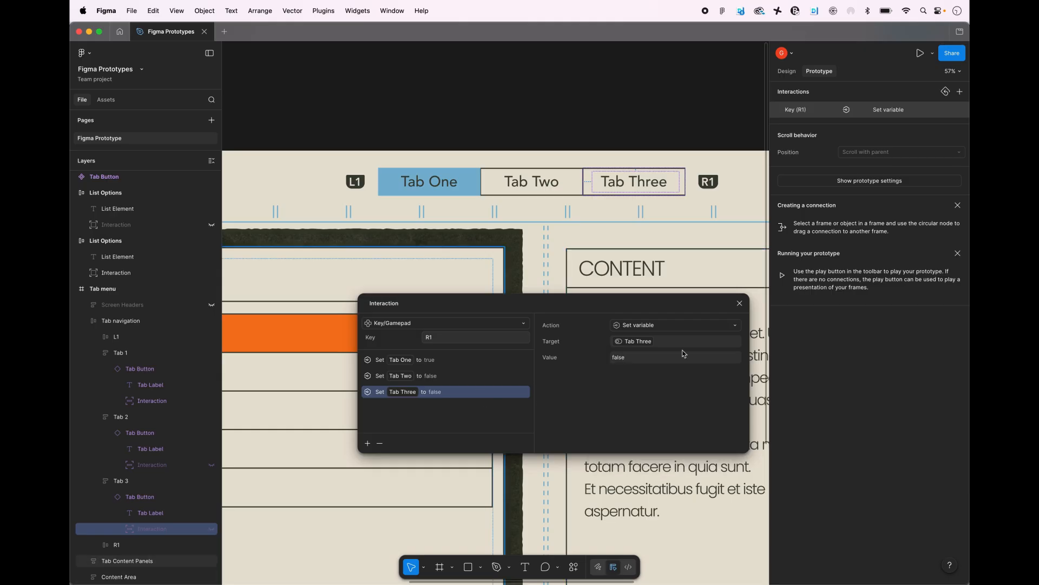
left_click(739, 304)
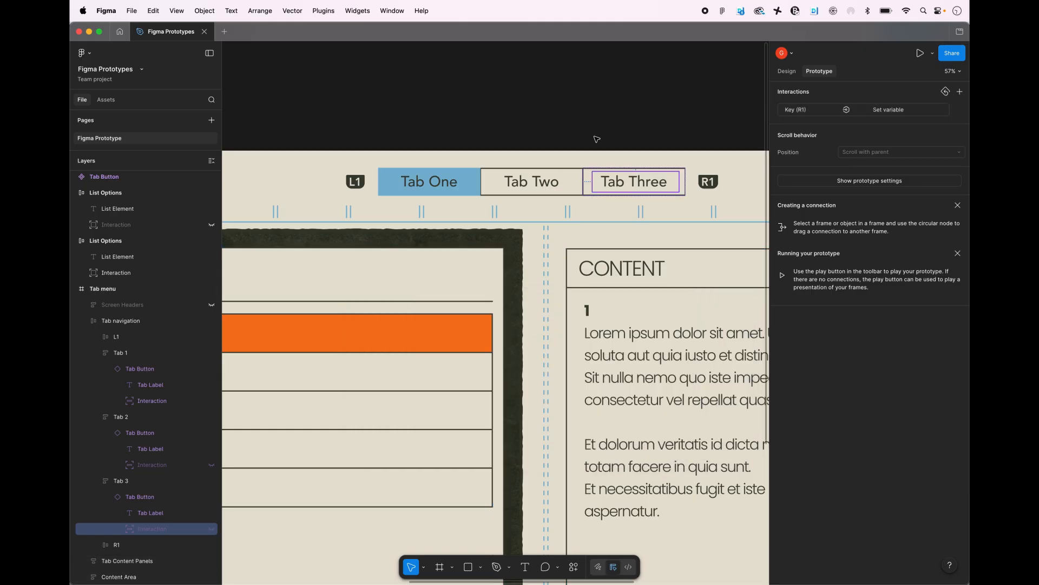
scroll(572, 165, "down", 3)
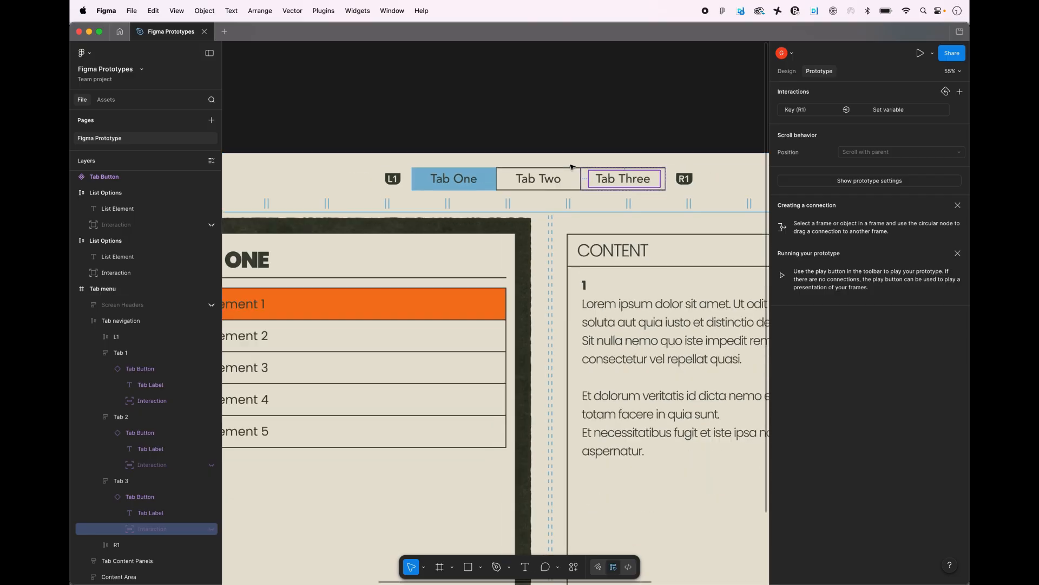
left_click(158, 403)
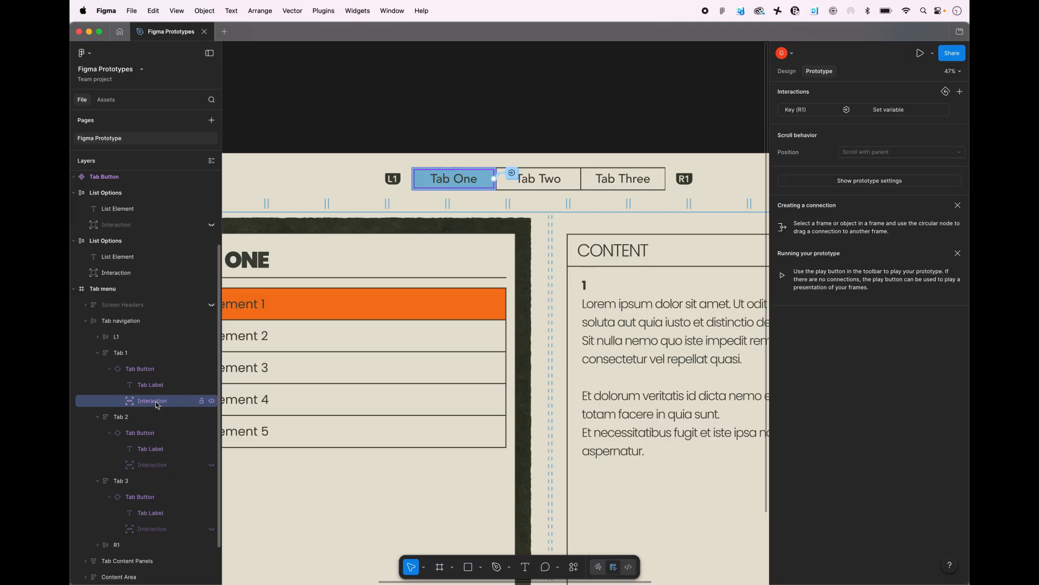
left_click(151, 464)
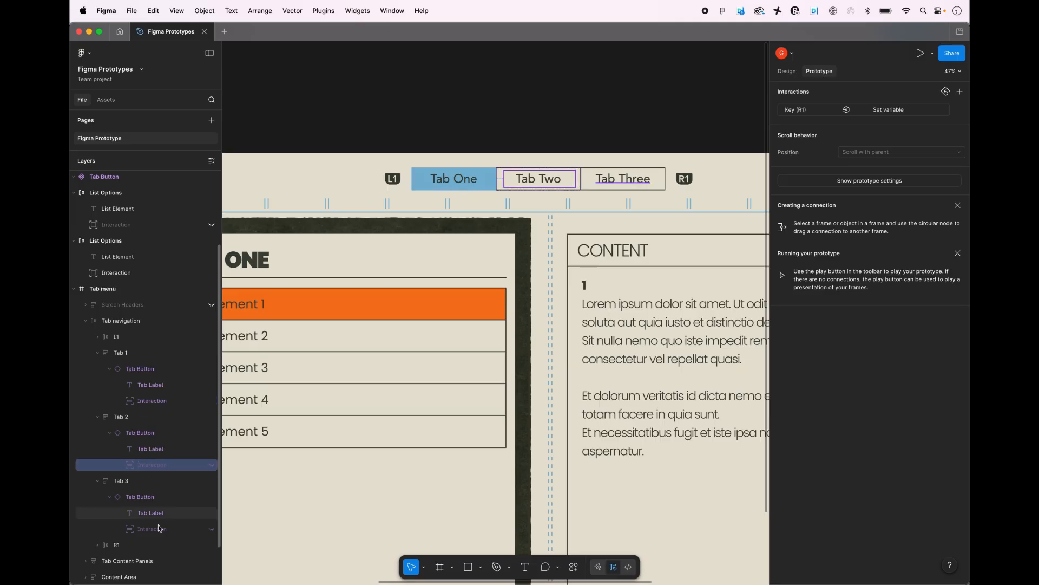
left_click(151, 528)
left_click(151, 464)
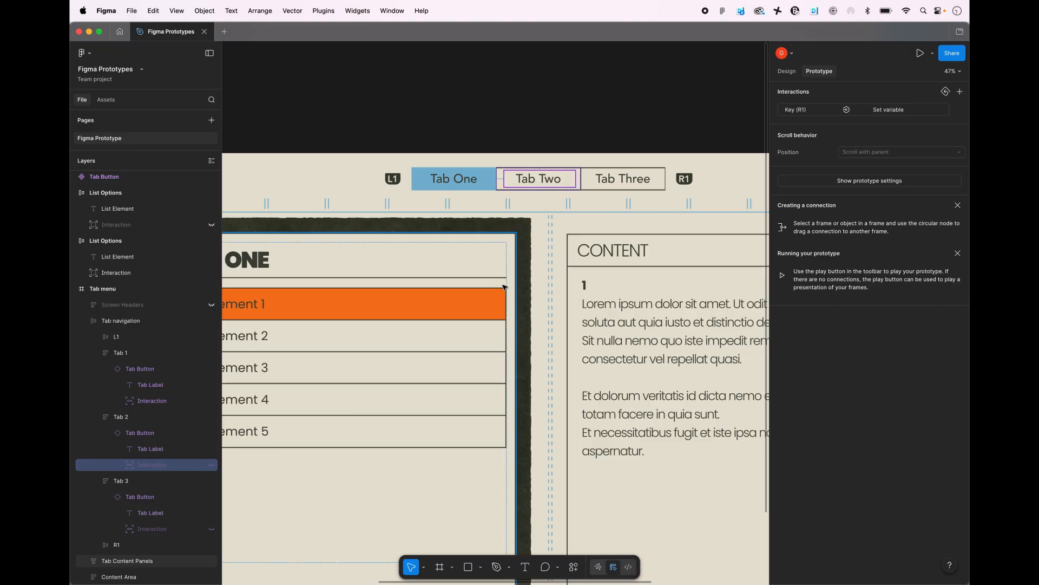
- Preview the Tab menu frame, cycle repeatedly through all three tabs with R1, and close the preview
scroll(563, 252, "down", 3)
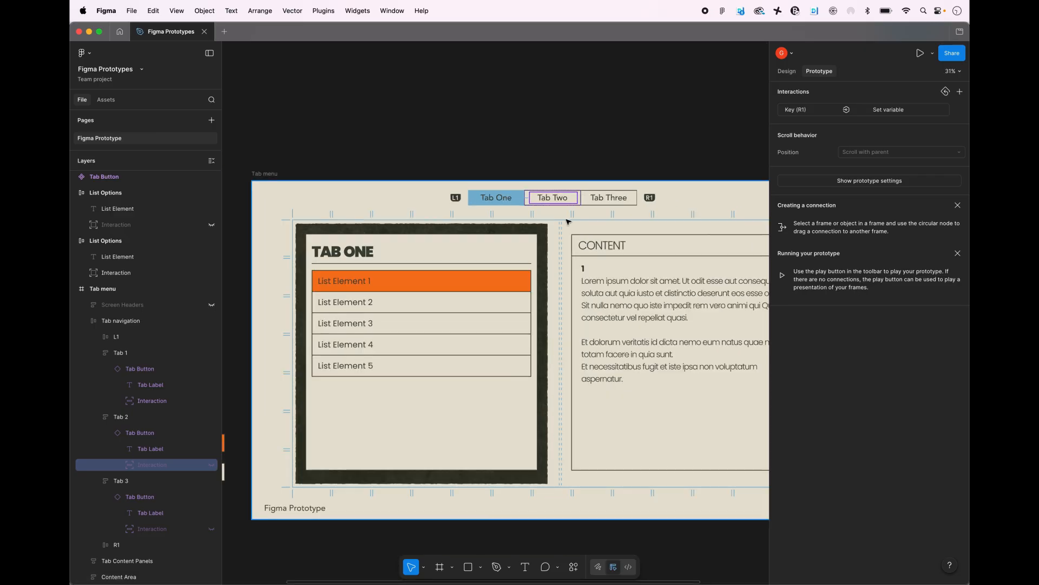
left_click(266, 174)
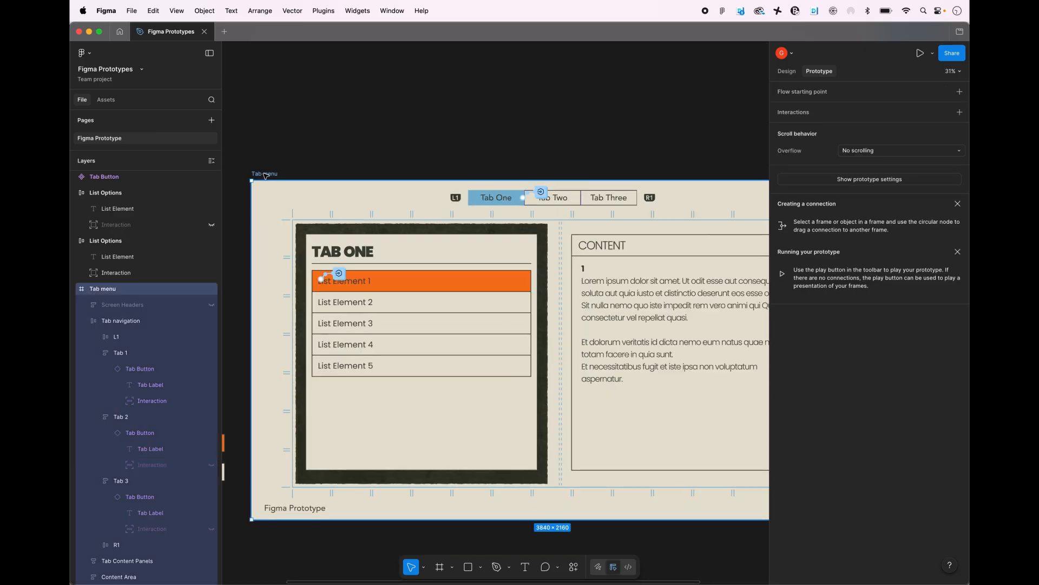
key("shift+space")
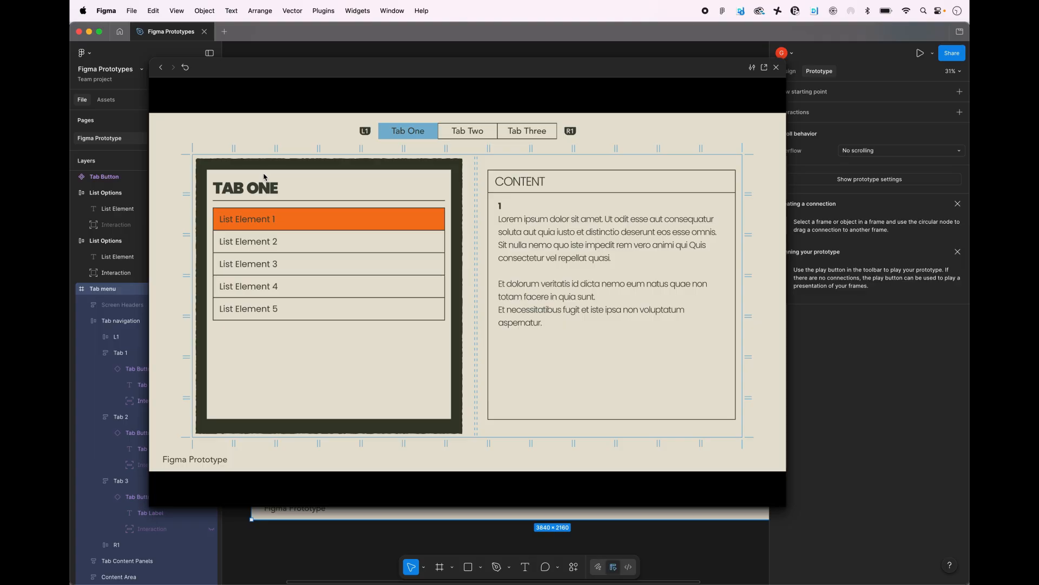
key("Right")
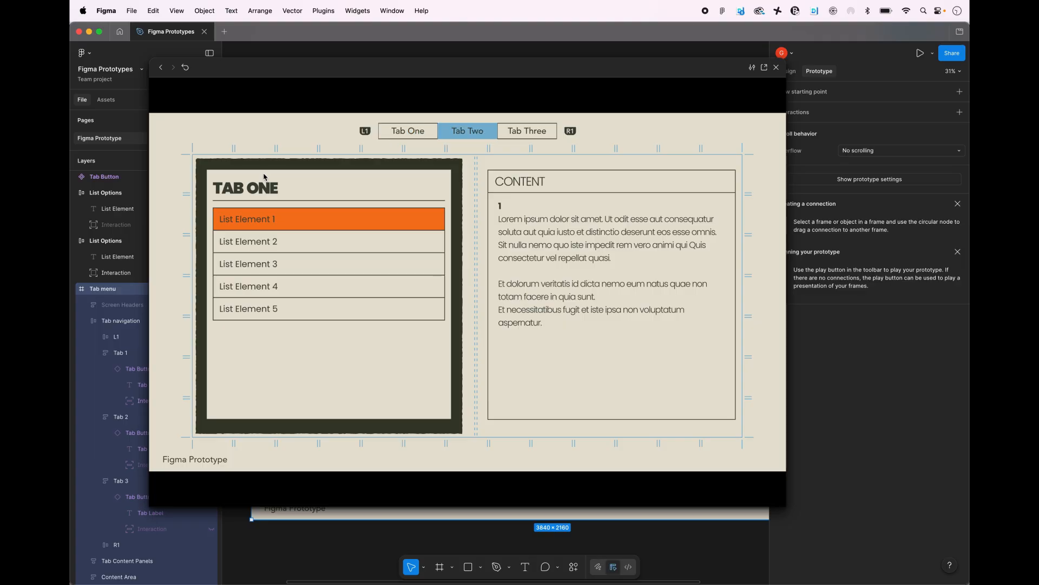
key("Right")
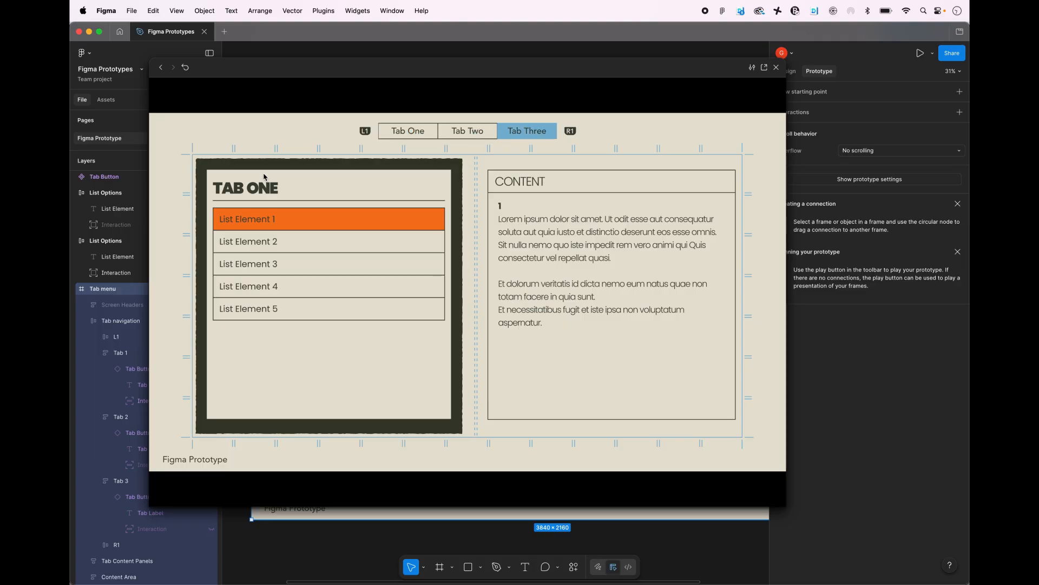
key("Right")
key("Right")
key("Right")
key("Right")
key("Right")
key("Right")
key("Right")
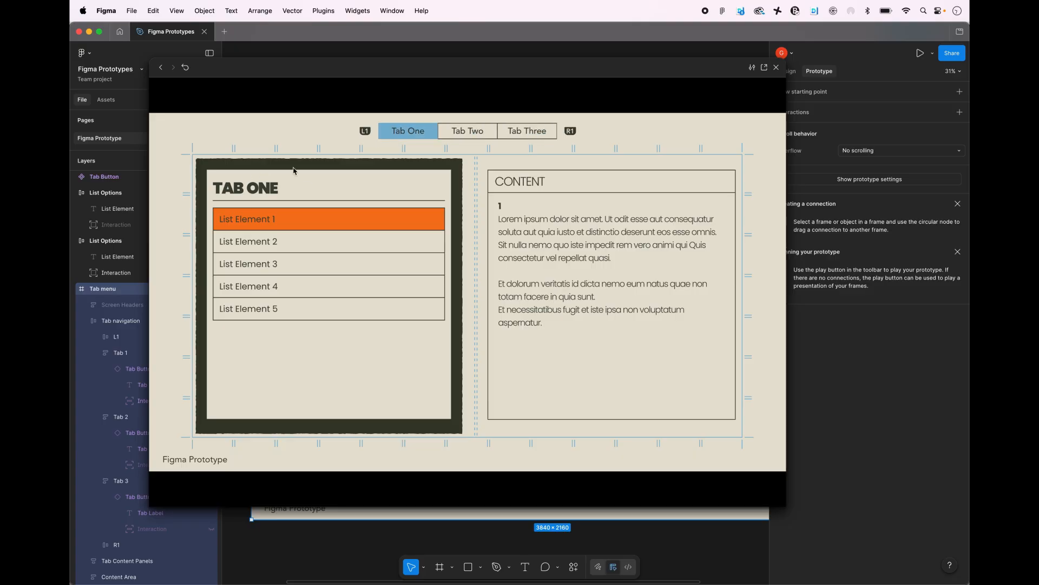
key("Escape")
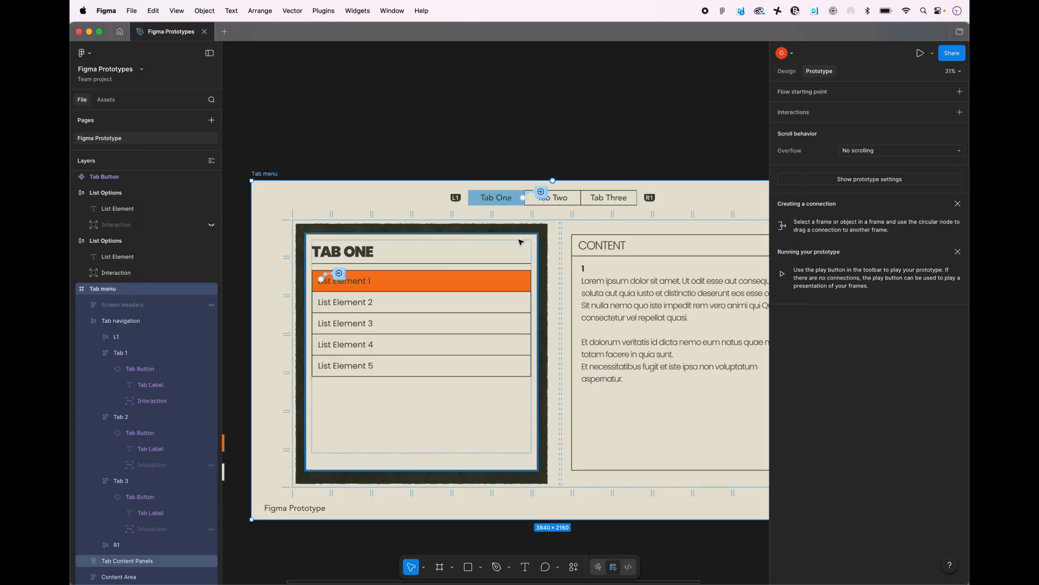
- Duplicate the R1 interaction on Tab 1's Interaction layer and change the copy's trigger key to L1
left_click(157, 400)
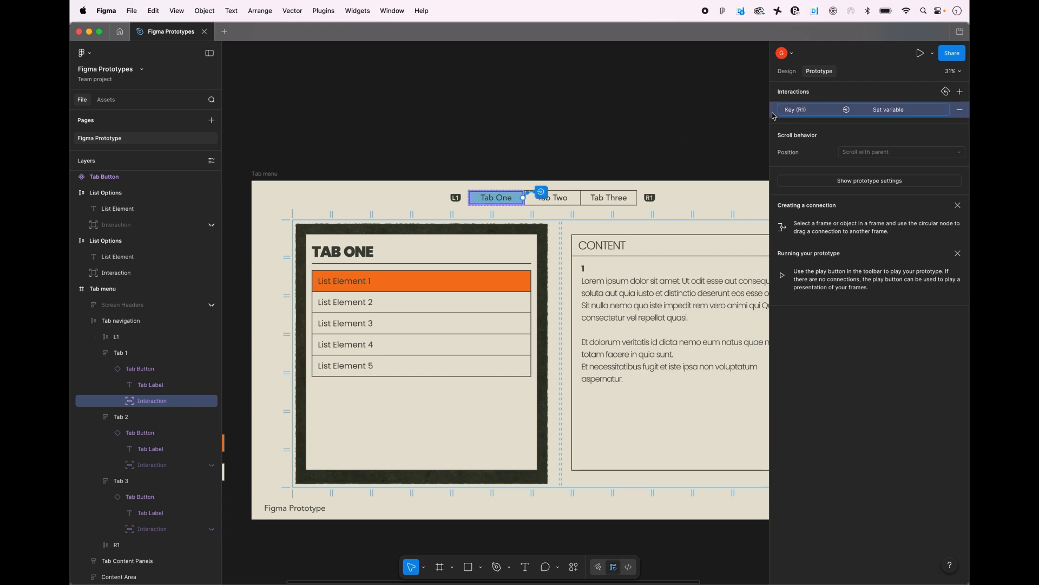
key("super+d")
left_click(805, 114)
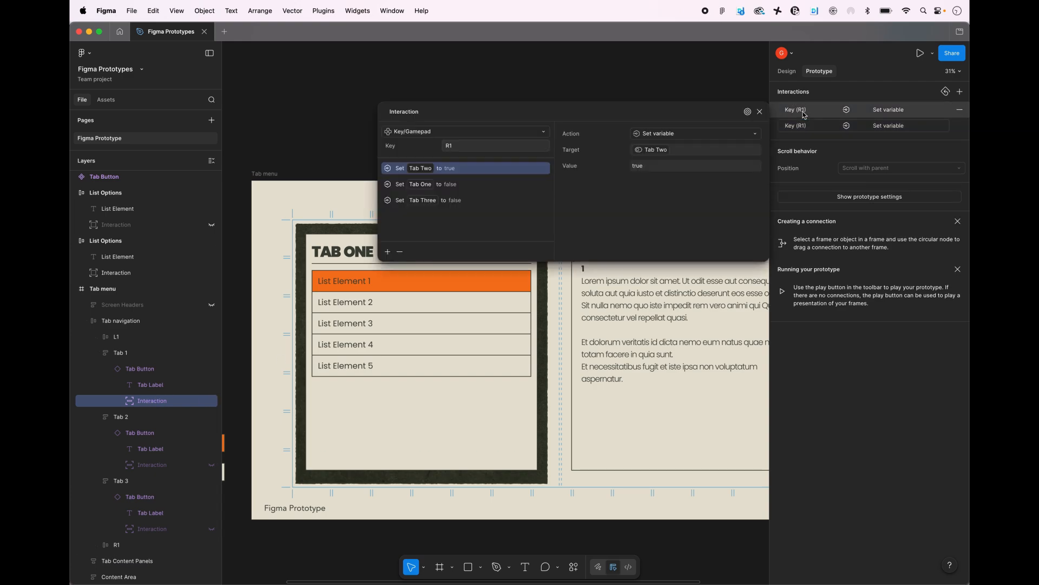
key("l")
left_click_drag(476, 108, 379, 61)
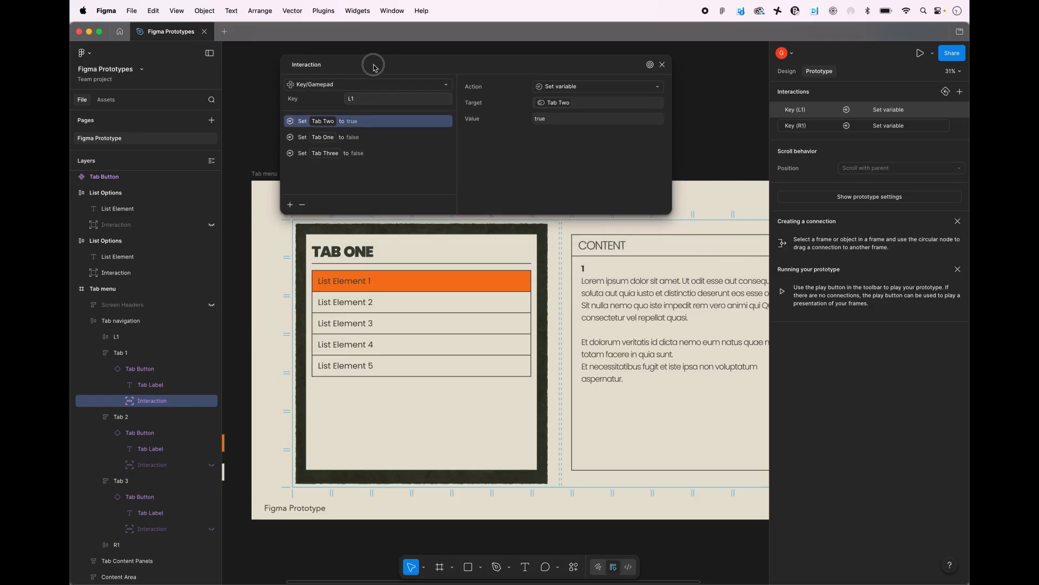
- In Tab 1's L1 interaction, set the Tab Three variable to true and the Tab Two variable to false
left_click(361, 154)
left_click(566, 120)
type("t")
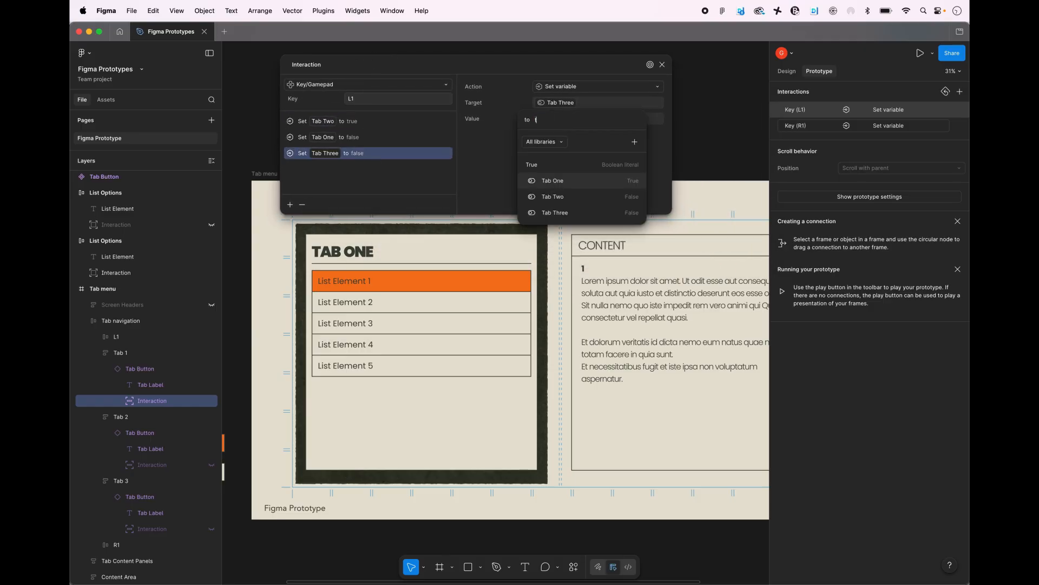
left_click(536, 164)
left_click(379, 121)
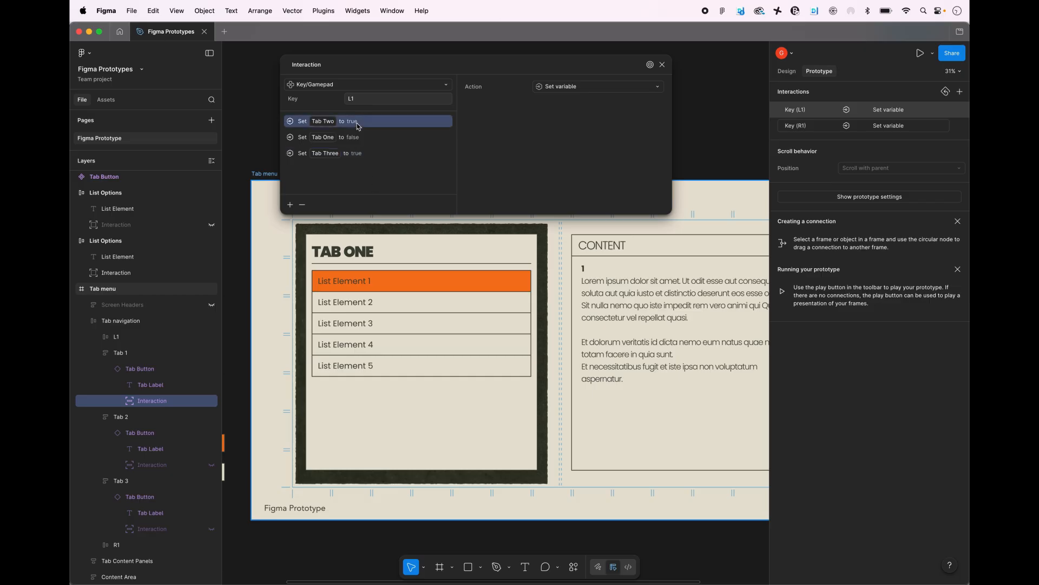
left_click(568, 118)
type("false")
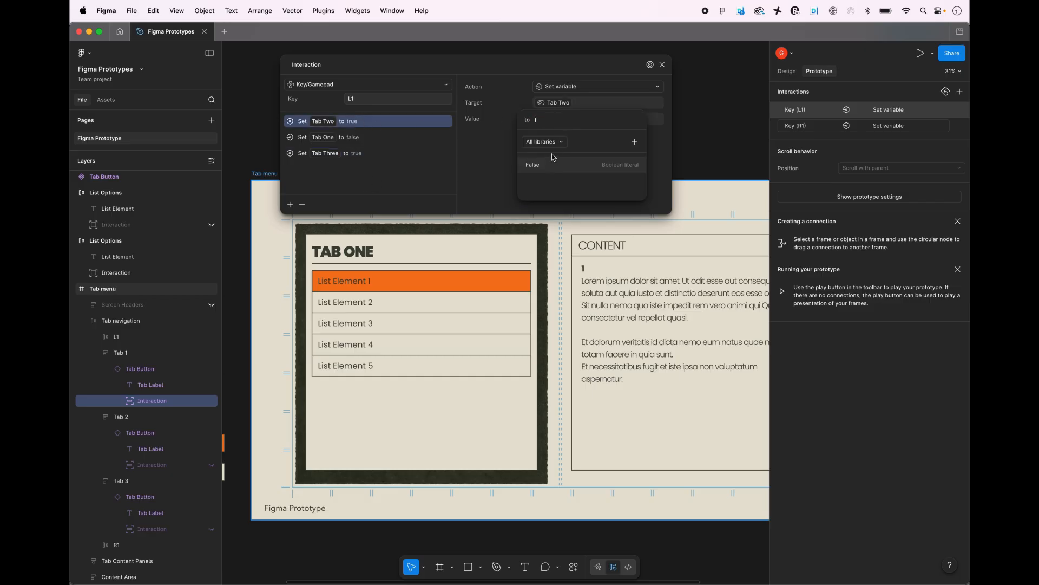
key("Return")
- Reorder the actions in Tab 1's L1 interaction so that Tab One comes before Tab Two, and close its settings
left_click(369, 124)
left_click_drag(369, 124, 367, 140)
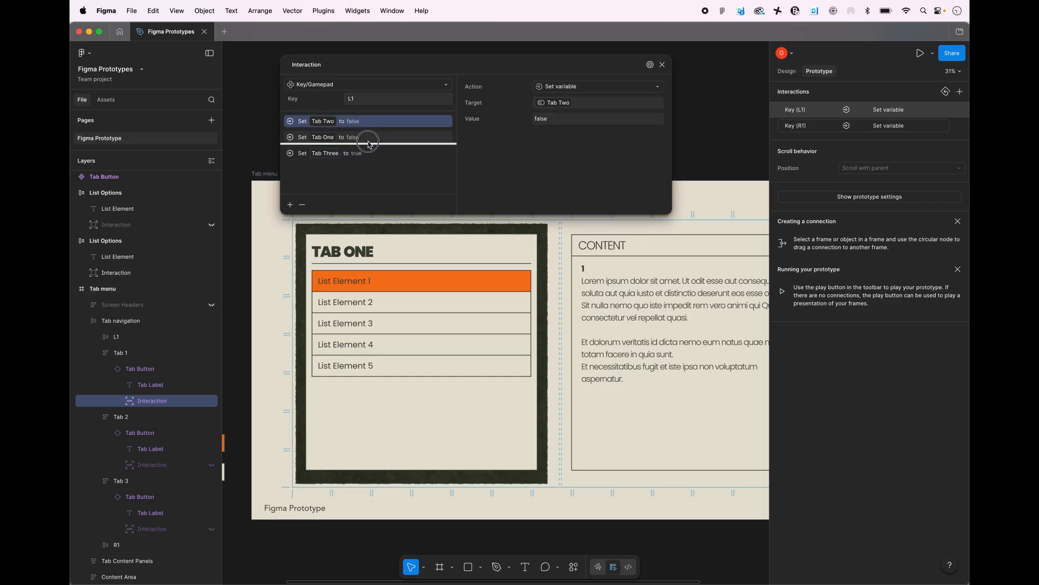
left_click(662, 64)
- Duplicate the R1 interaction on Tab 2's hidden Interaction layer and change the copy's trigger key to L1
left_click(154, 465)
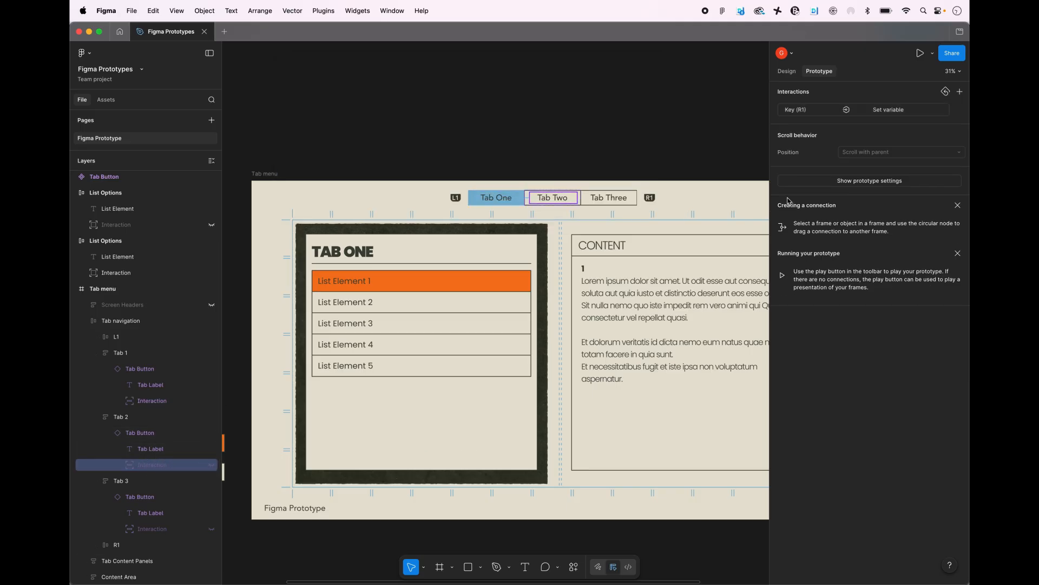
left_click(778, 113)
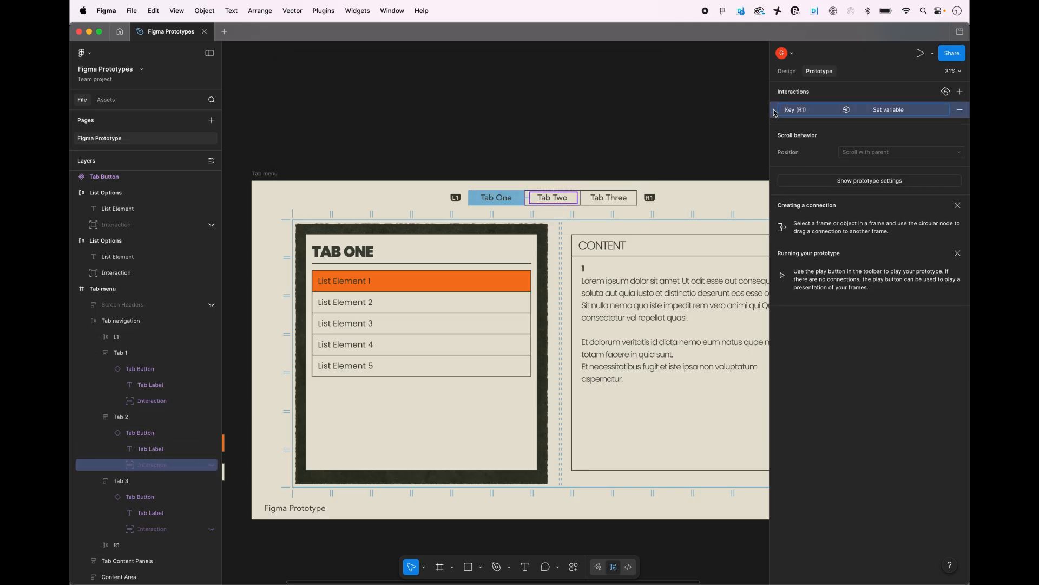
key("ctrl+d")
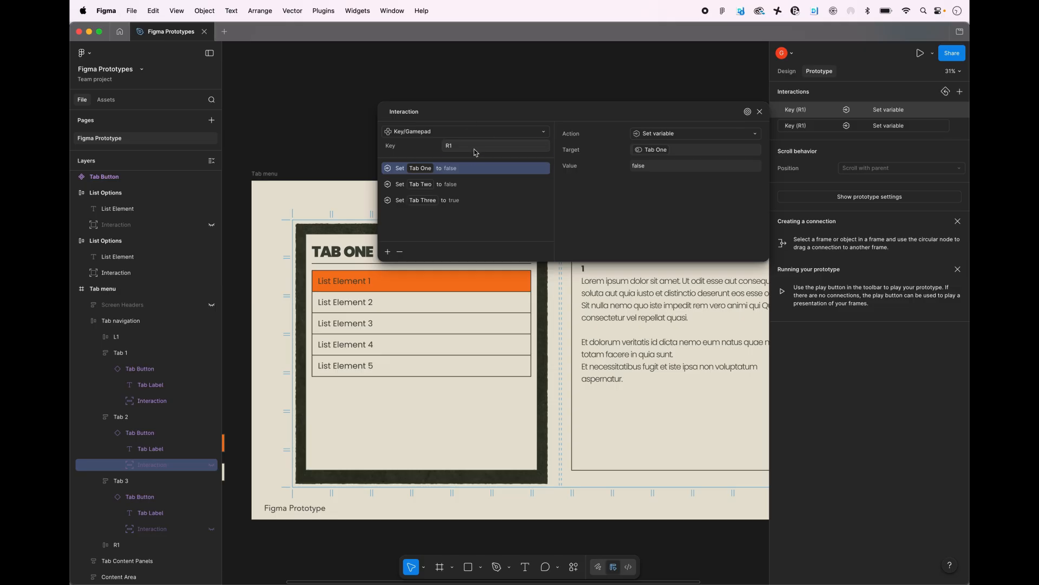
left_click(475, 149)
- In Tab 2's L1 interaction, set the Tab One variable to true and the Tab Three variable to false
left_click(651, 169)
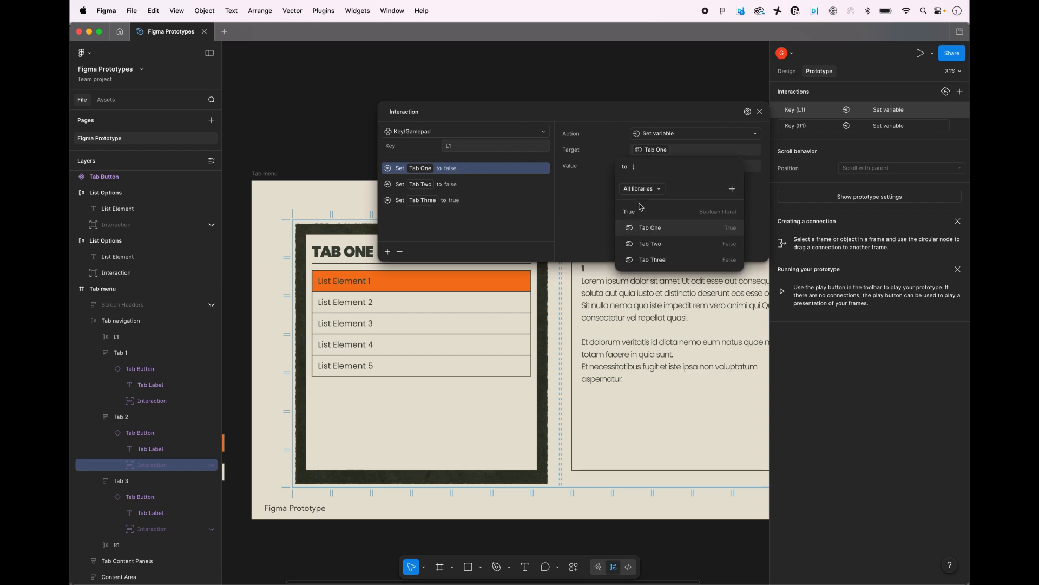
left_click(641, 207)
left_click(473, 208)
left_click(661, 169)
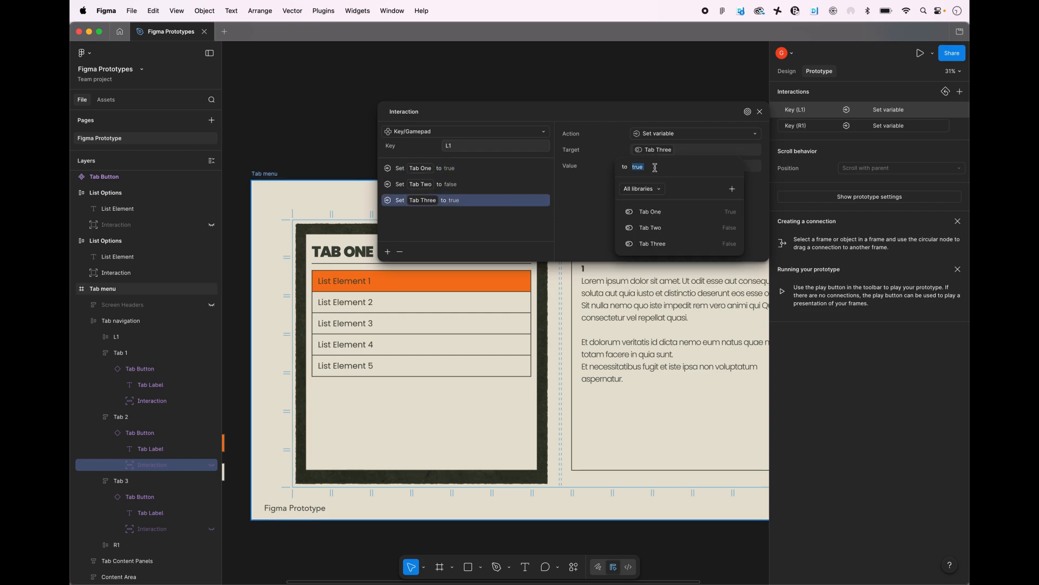
type("False")
key("Return")
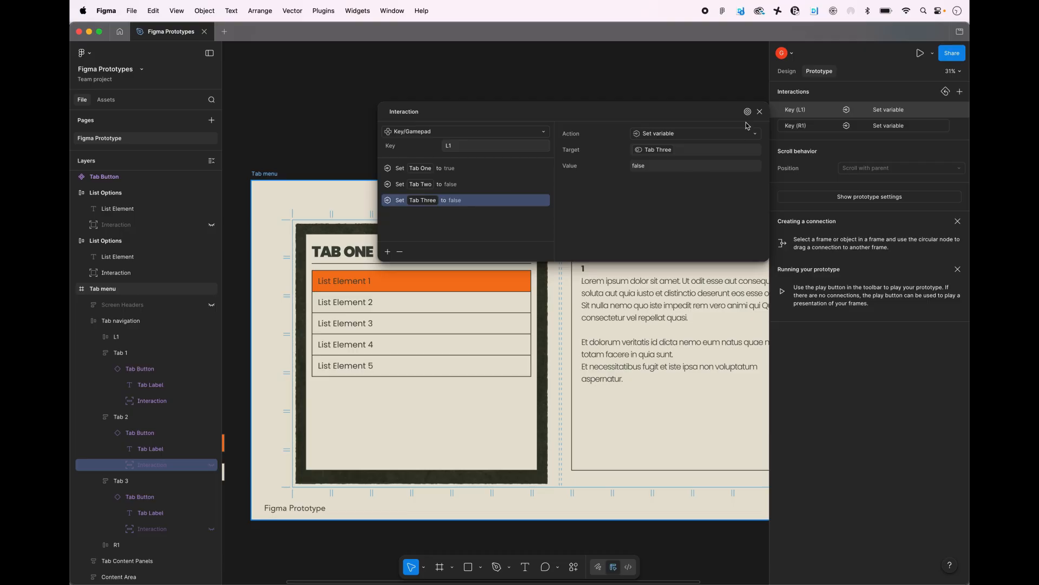
left_click(760, 111)
- Duplicate the R1 interaction on Tab 3's hidden Interaction layer and change the copy's trigger key to L1
left_click(162, 529)
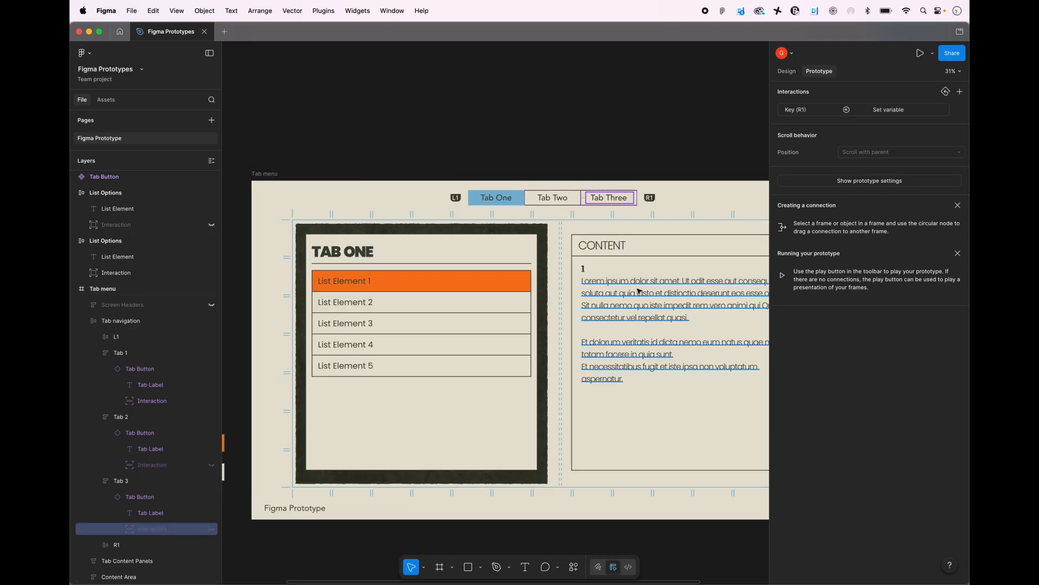
key("super+d")
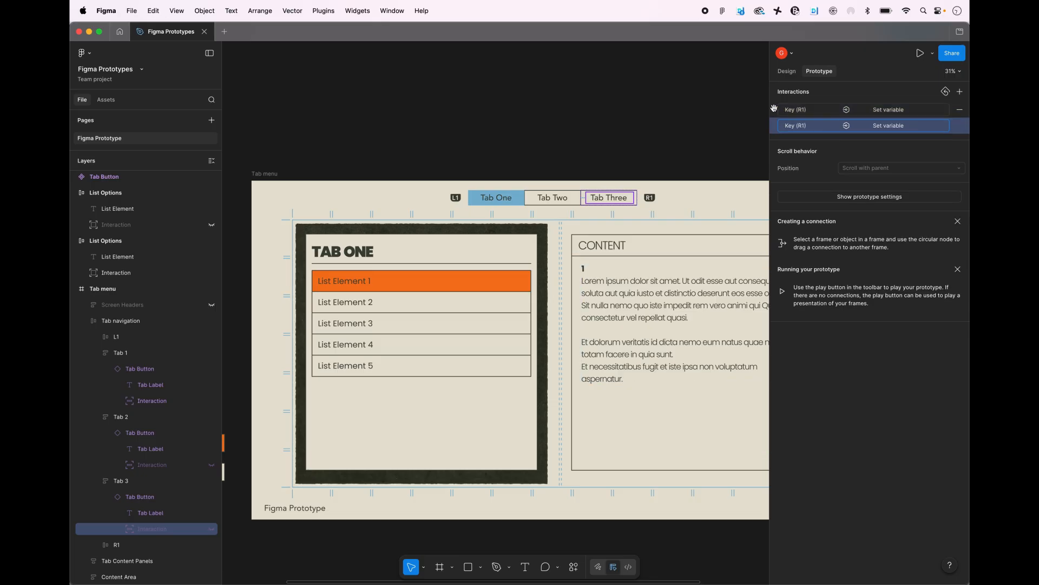
left_click(778, 109)
left_click_drag(598, 106, 552, 235)
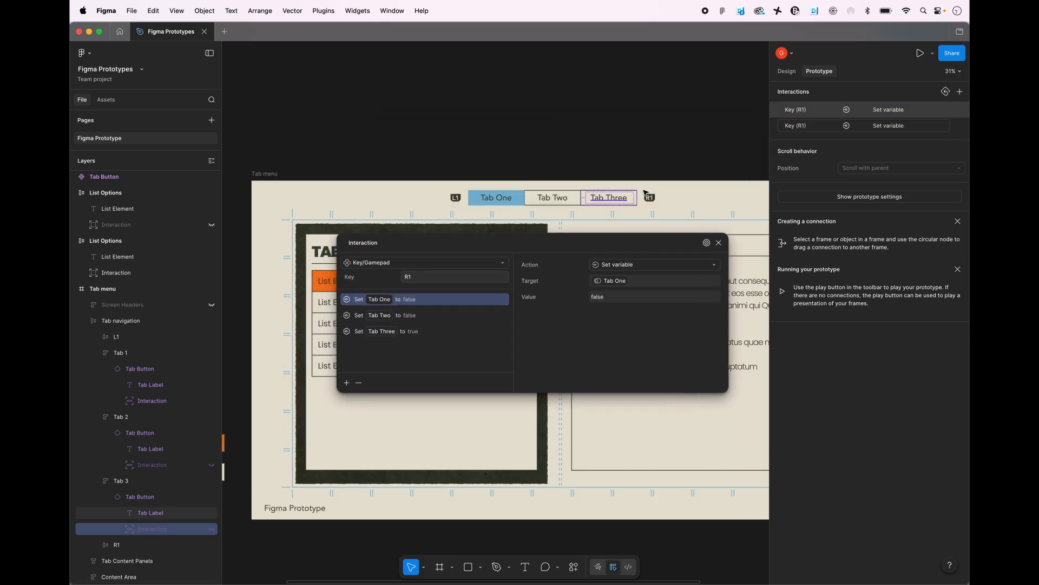
left_click(423, 278)
key("L2")
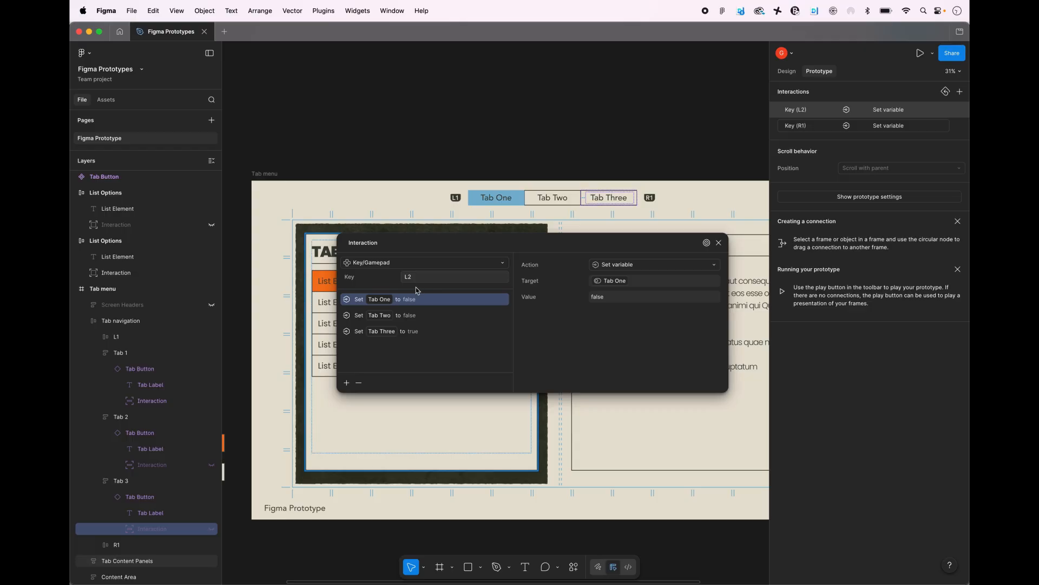
left_click(417, 280)
key("L1")
- In Tab 3's L1 interaction, set the Tab Two variable to true and the Tab Three variable to false
left_click(425, 318)
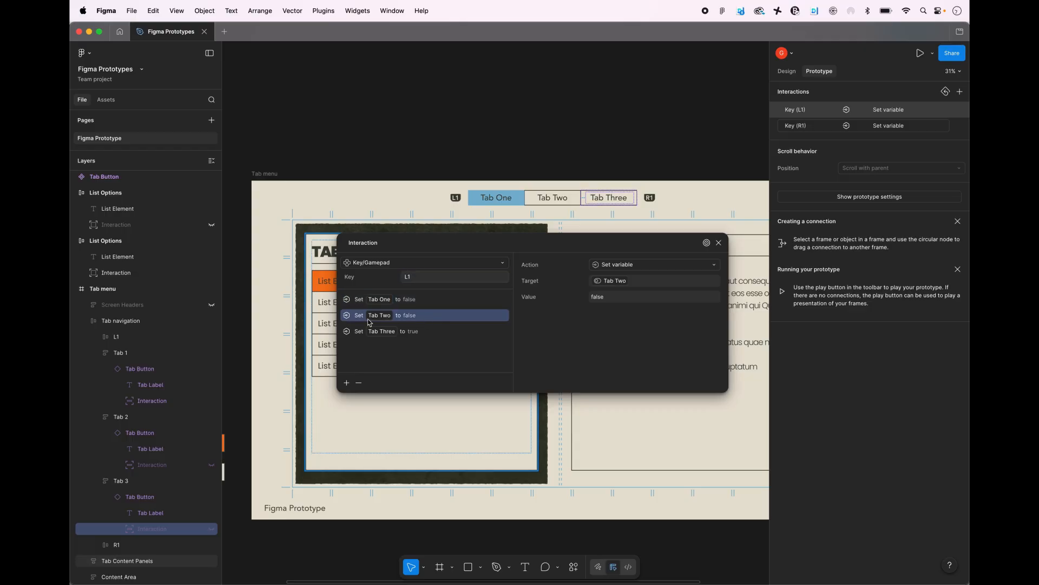
left_click(607, 297)
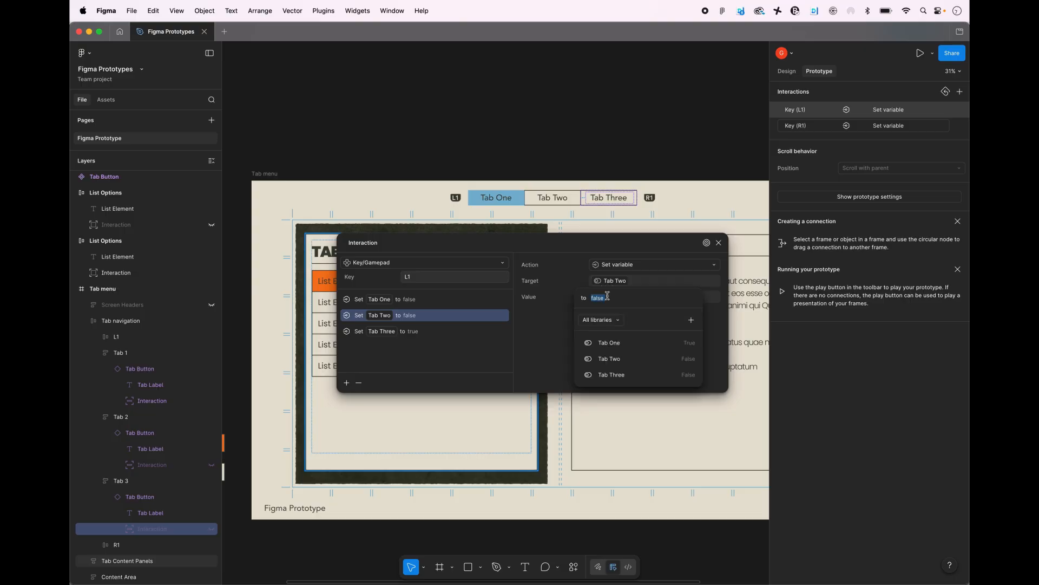
type("true")
key("Return")
left_click(449, 335)
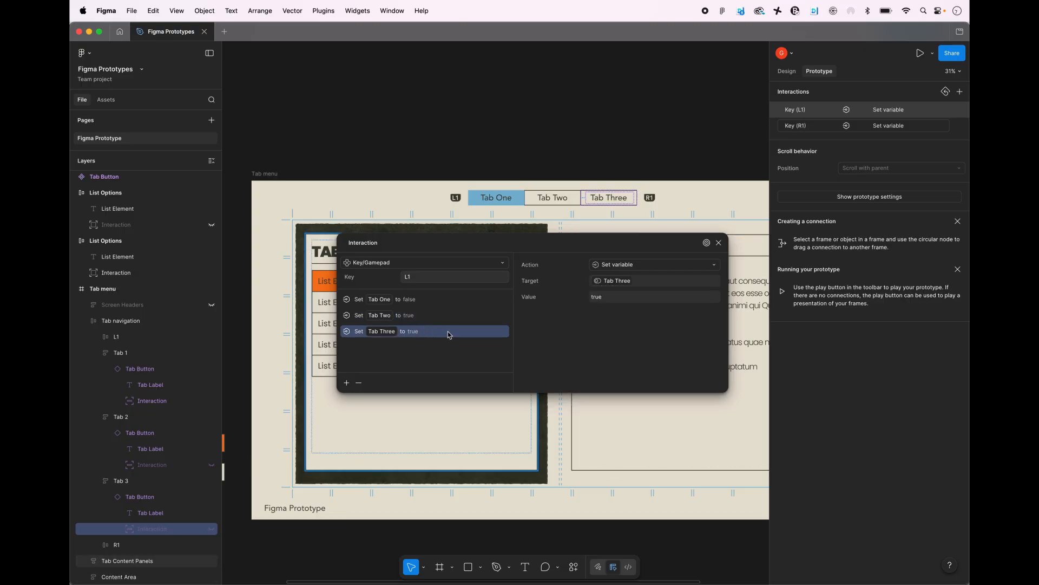
left_click(609, 297)
type("false")
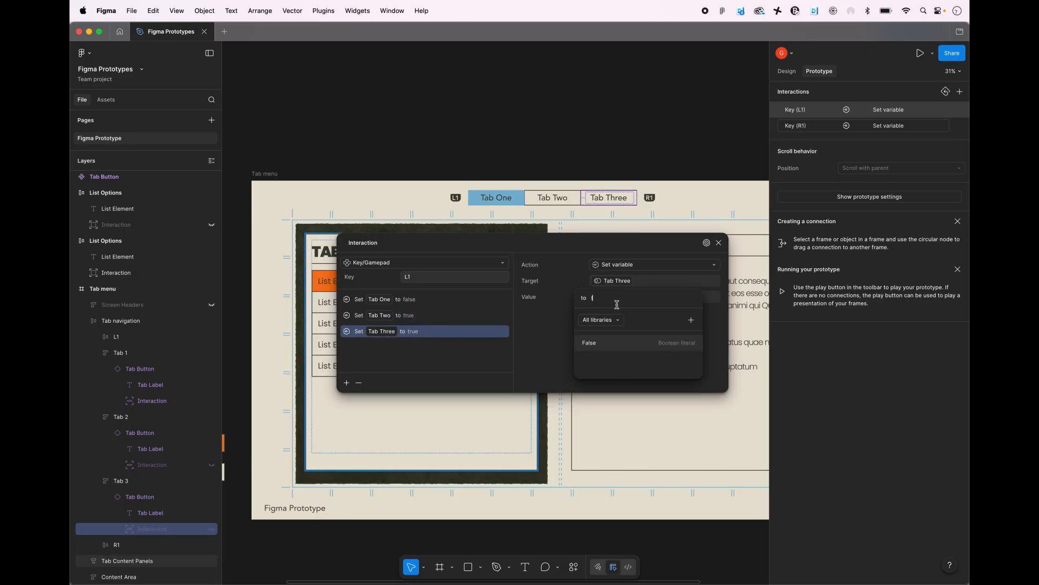
key("Return")
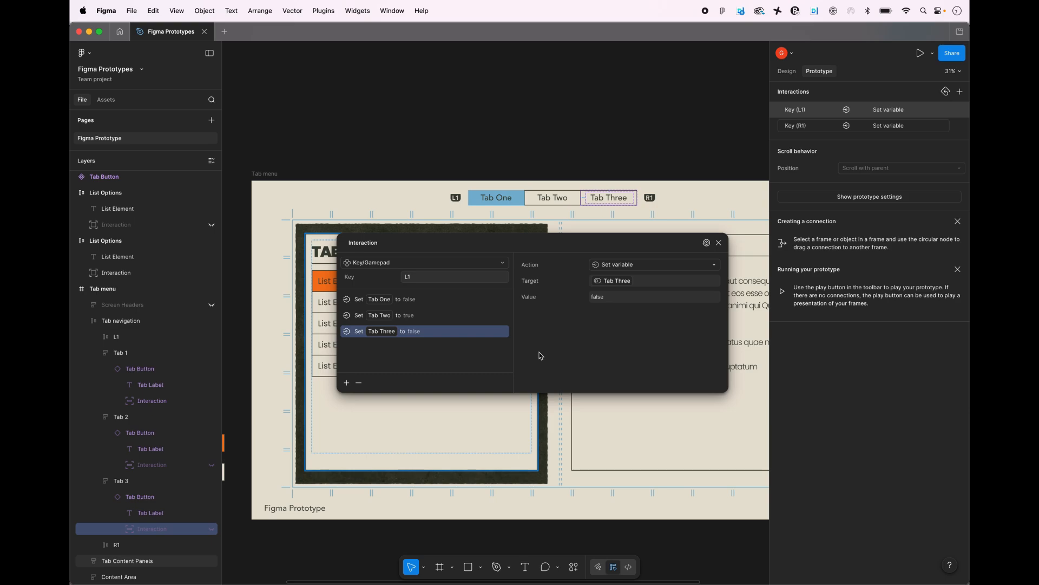
left_click(719, 242)
- Preview the Tab menu frame and switch forward and back through the three tabs to test the R1 and L1 interactions
left_click(264, 174)
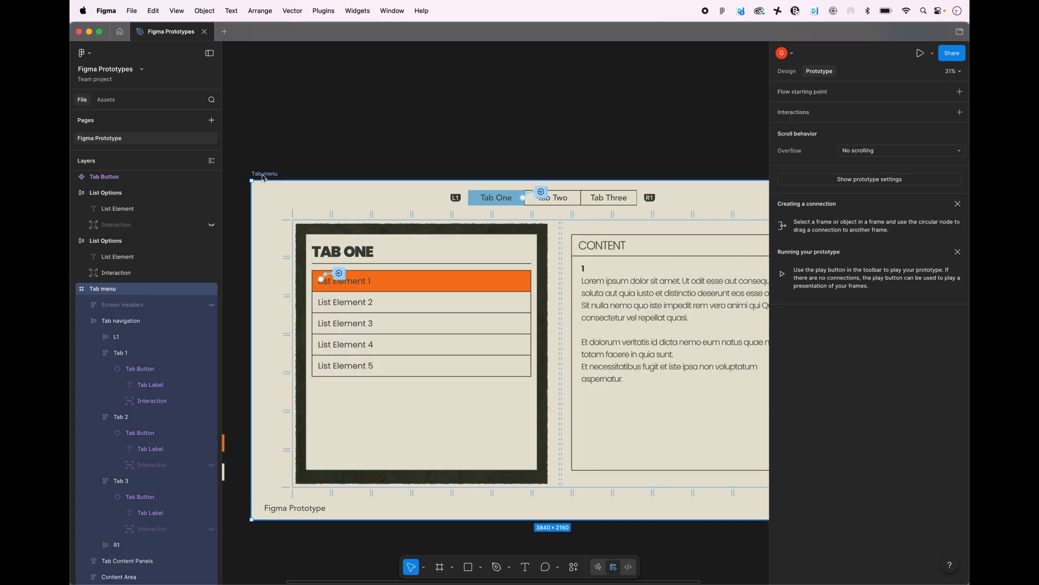
key("shift+space")
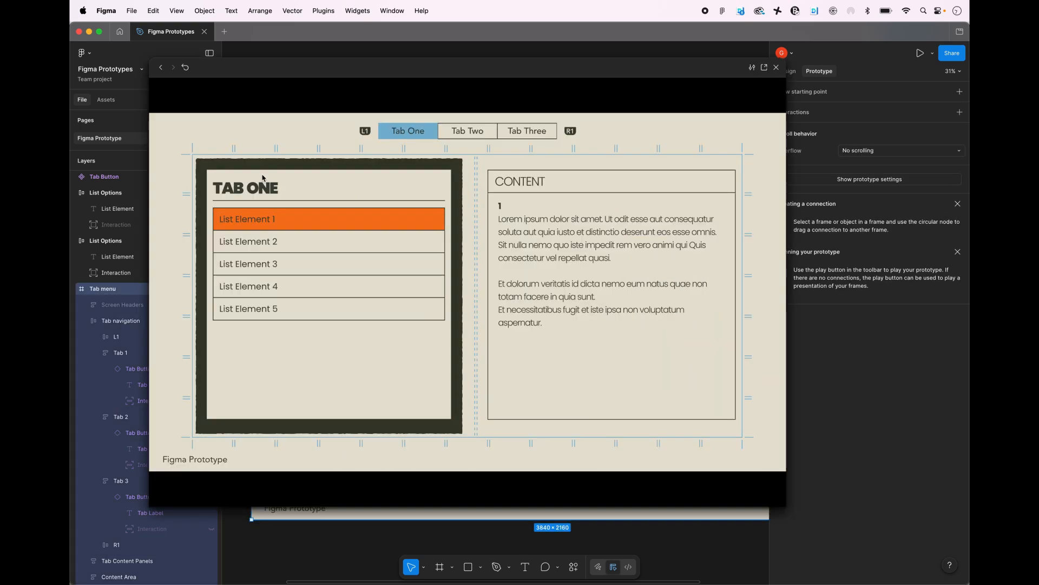
key("Right")
key("Right")
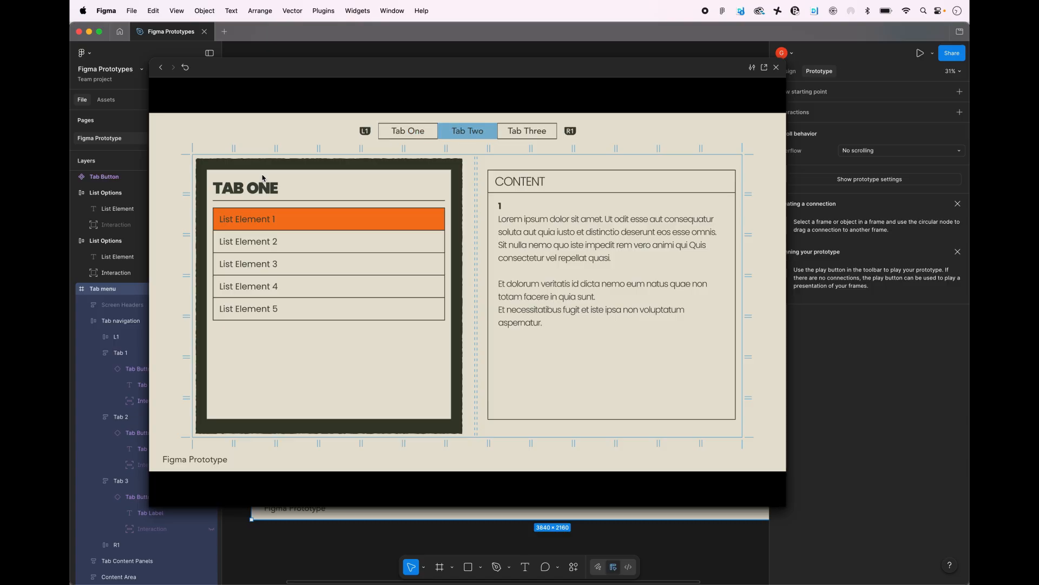
key("Left")
key("Left")
key("Left")
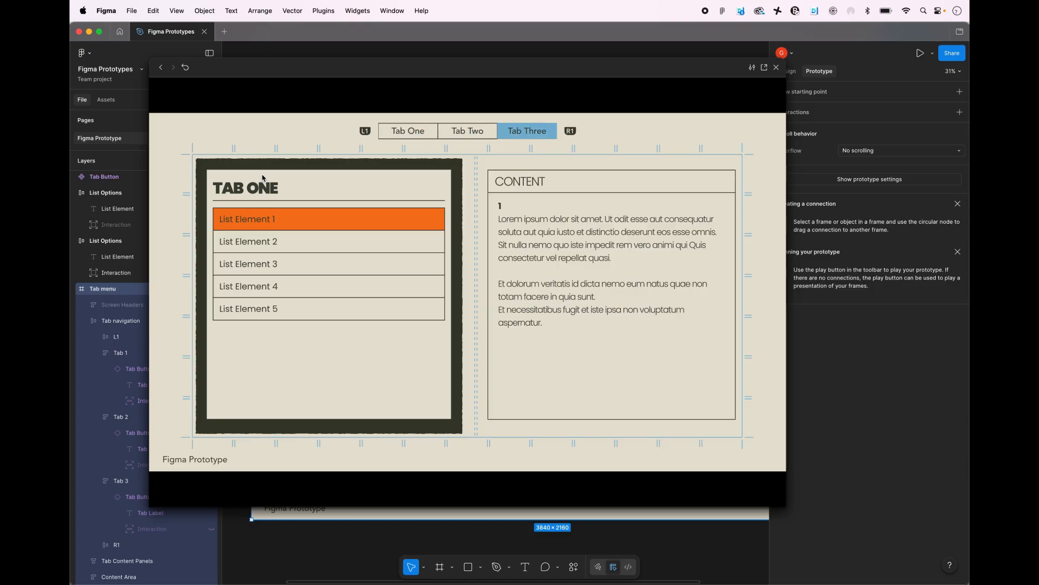
key("Left")
key("Left")
key("Left")
key("Left")
key("Left")
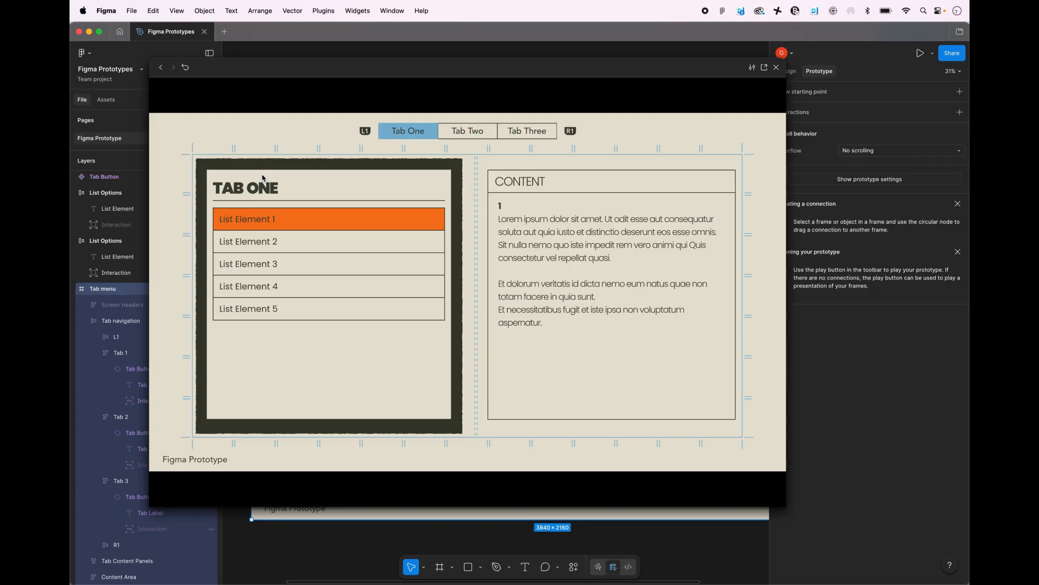
key("Left")
key("Right")
key("Right")
key("Right")
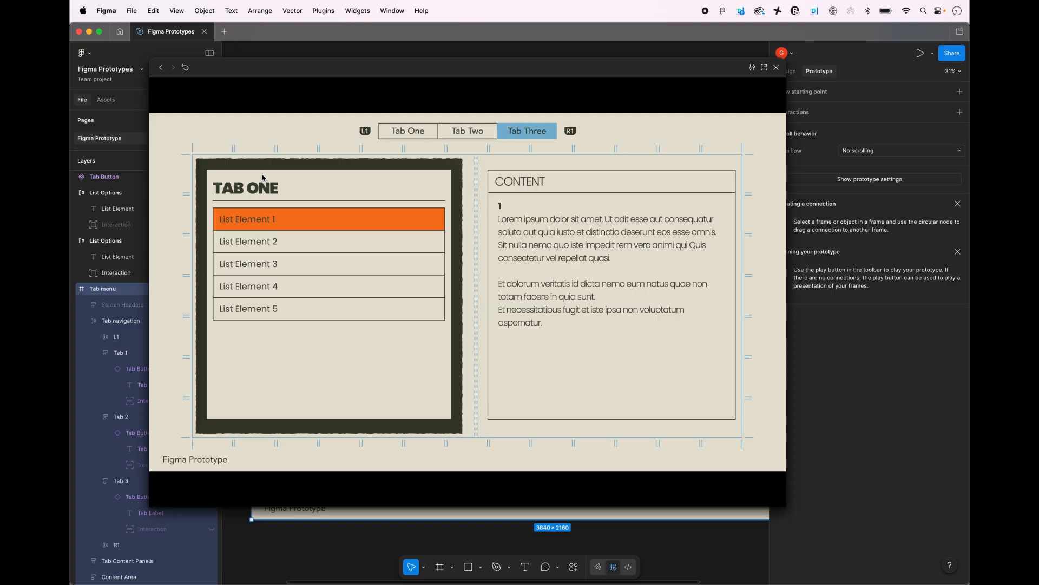
key("Left")
key("Left")
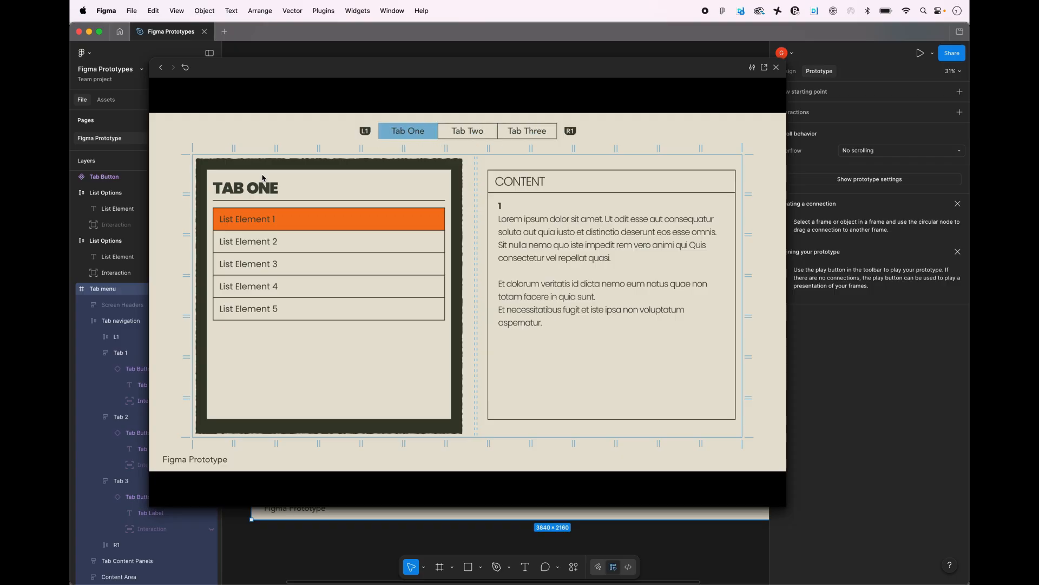
left_click(777, 67)
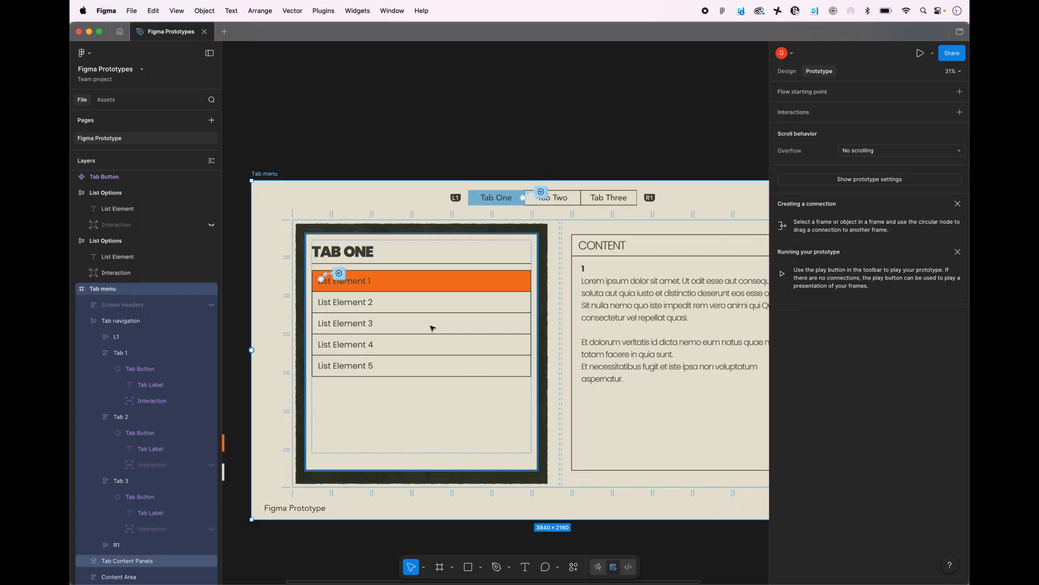
scroll(444, 315, "down", 2)
left_click(550, 218)
left_click(480, 323)
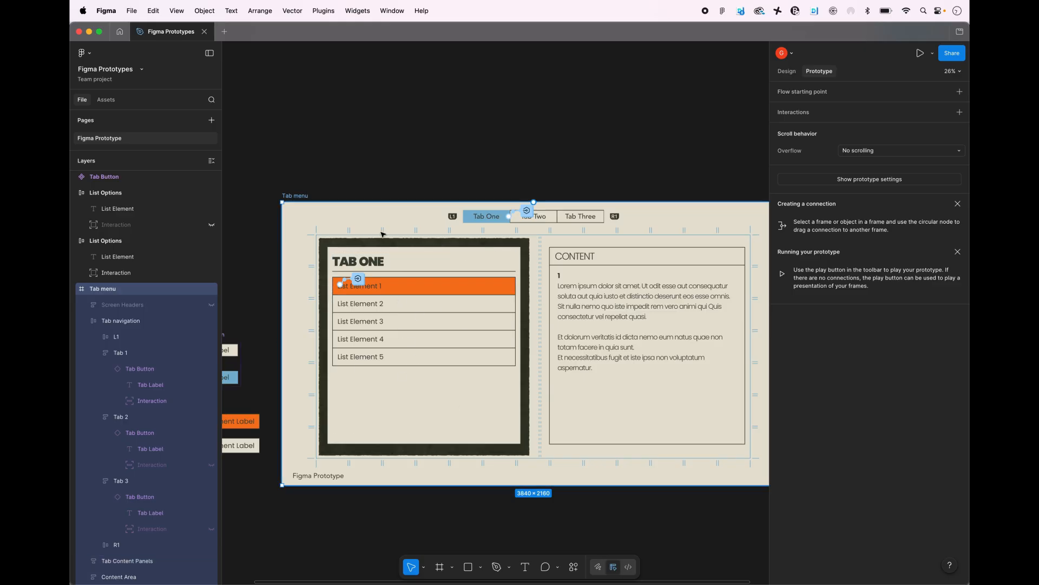
left_click(601, 303)
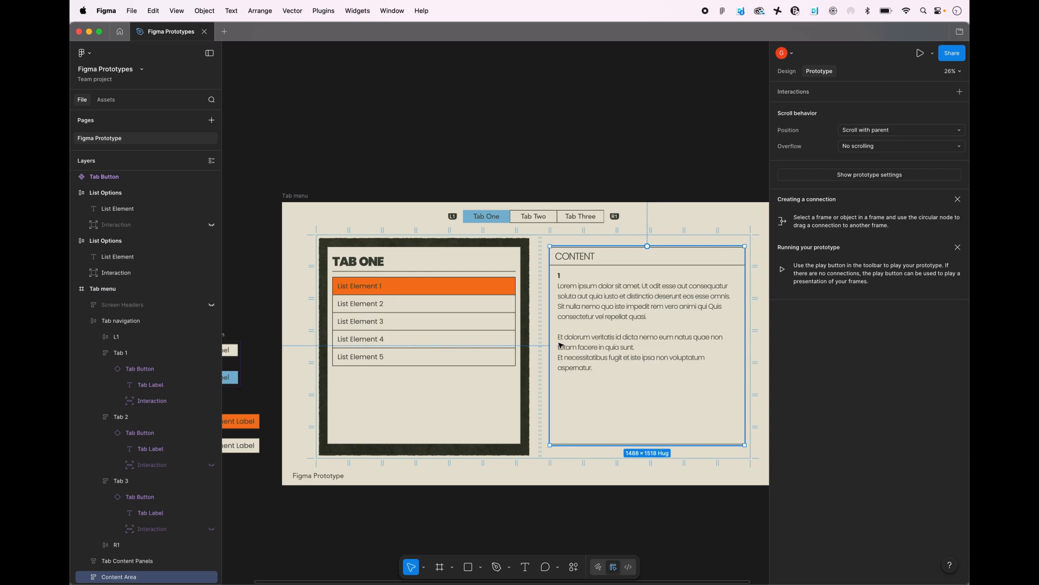
left_click(390, 293)
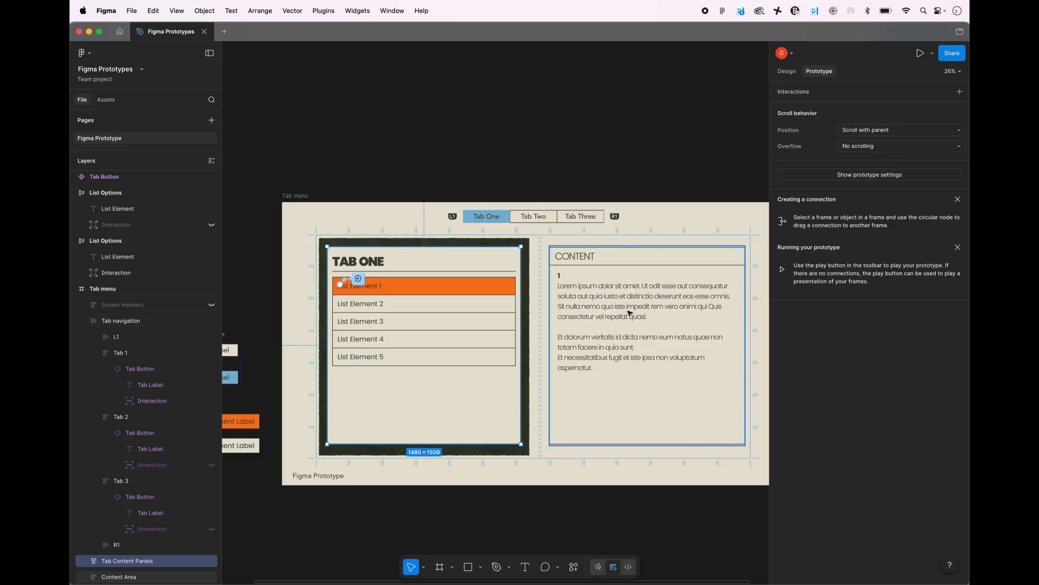
- Detach the Tab - One variable from the Content Area frame and bind its visibility to the Boolean variable Tab One
left_click(626, 290)
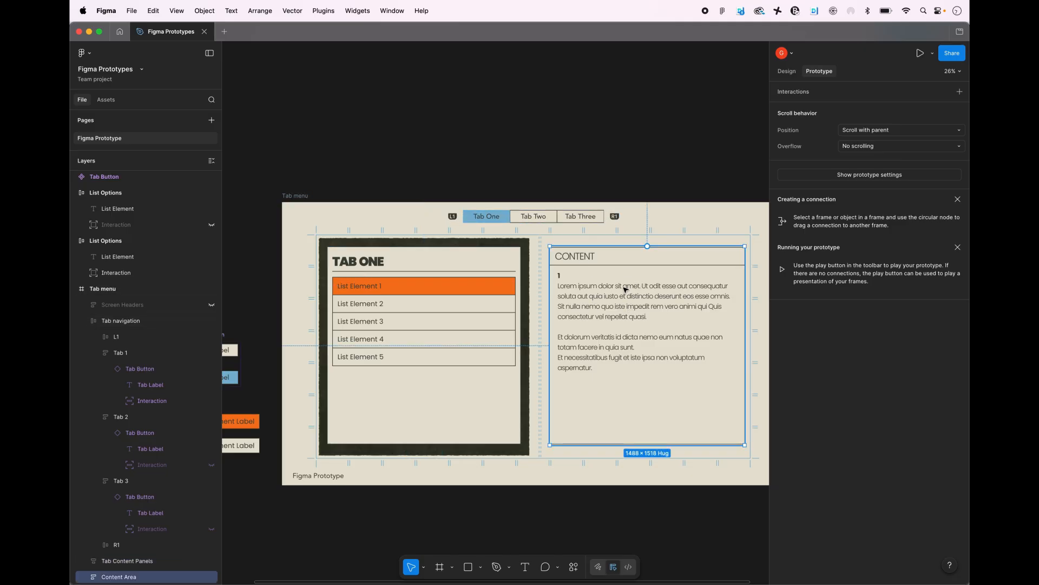
left_click(786, 71)
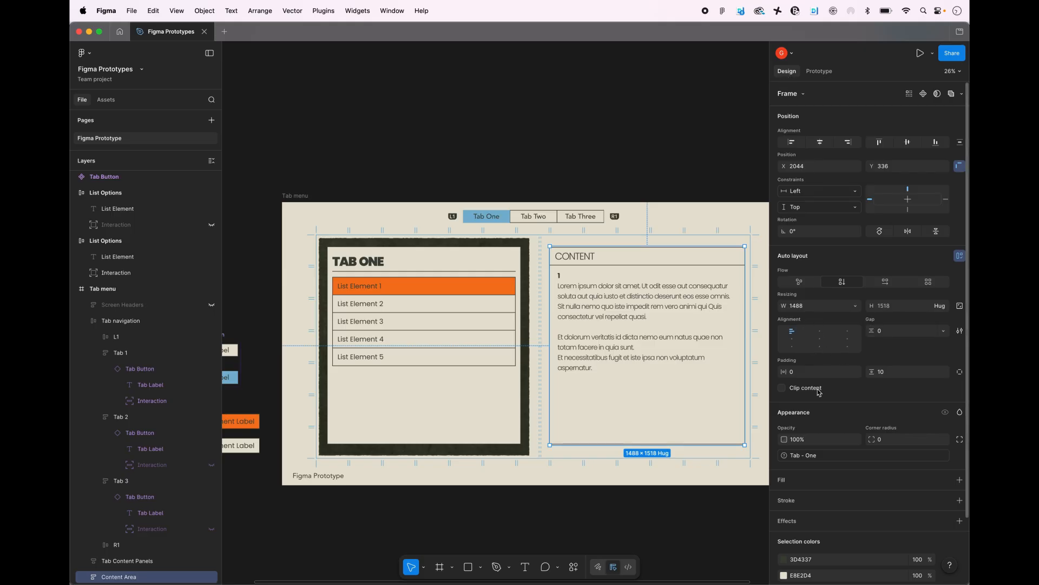
scroll(819, 391, "down", 2)
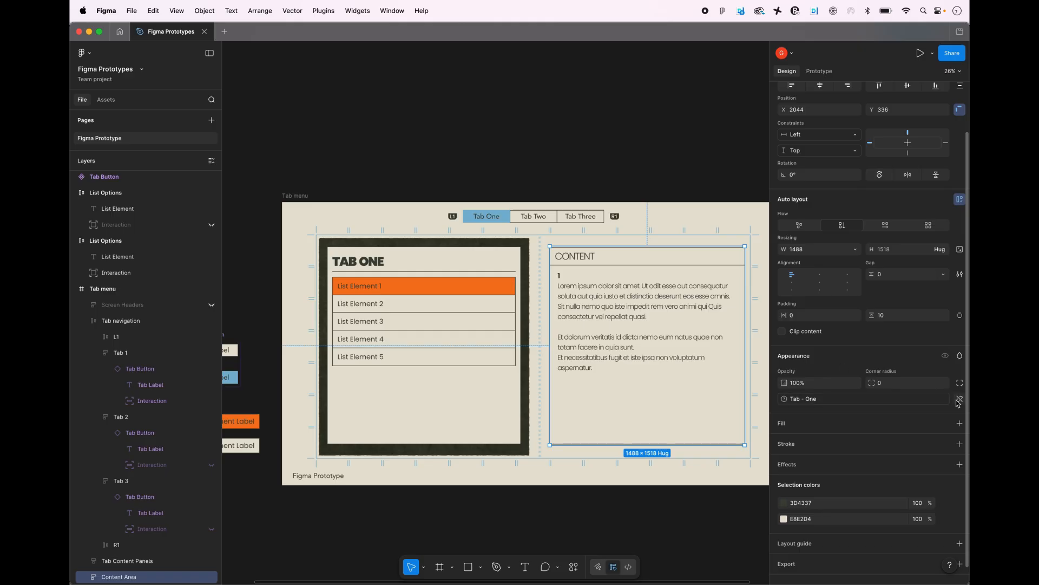
left_click(959, 401)
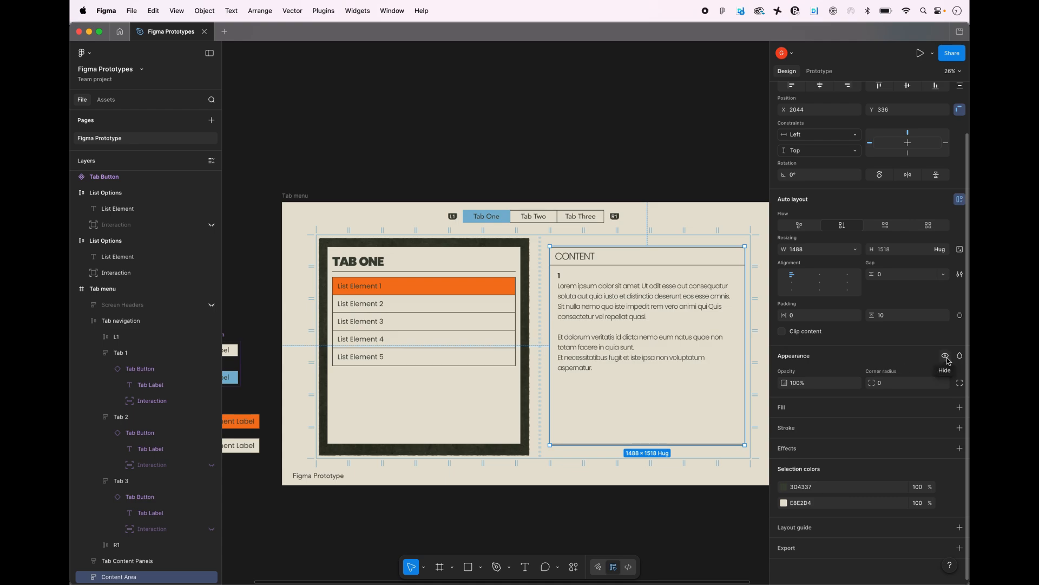
left_click(945, 356)
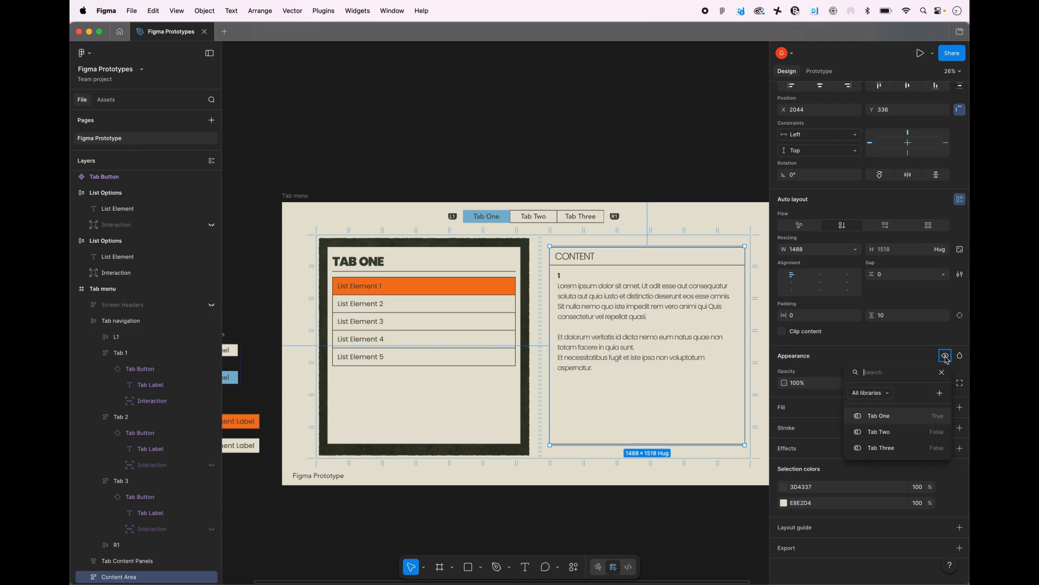
left_click(893, 420)
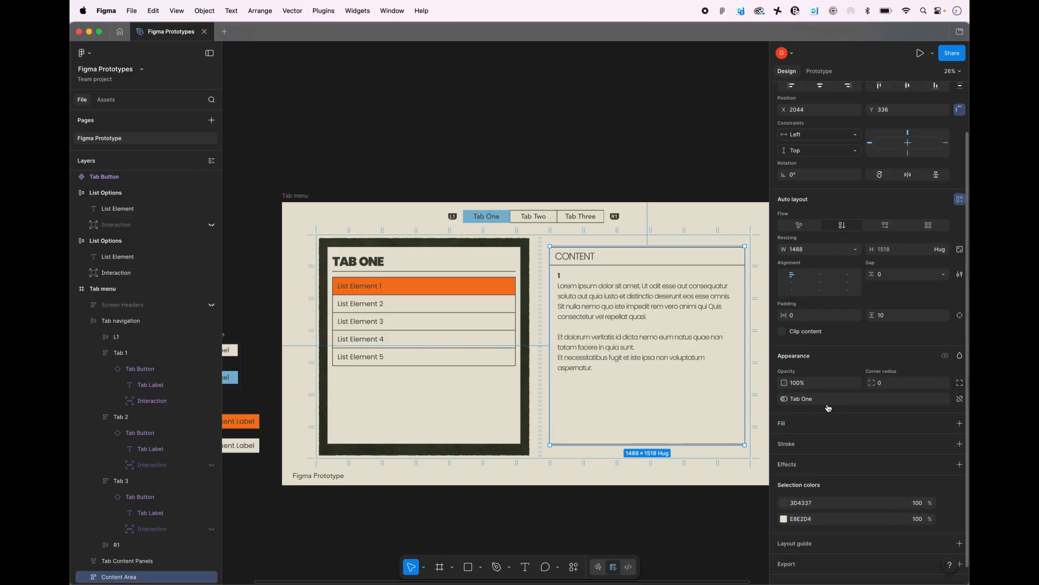
- Preview the Tab menu frame and cycle through the tabs to test the Content Area's visibility on each one
left_click(450, 167)
left_click(413, 209)
key("shift+space")
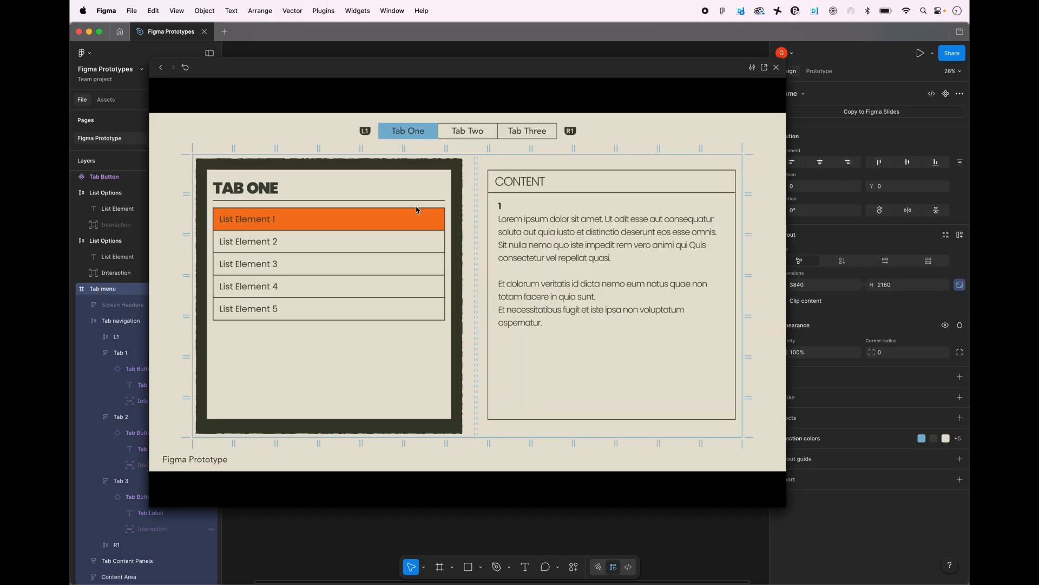
key("e")
key("e")
key("e")
key("e")
key("e")
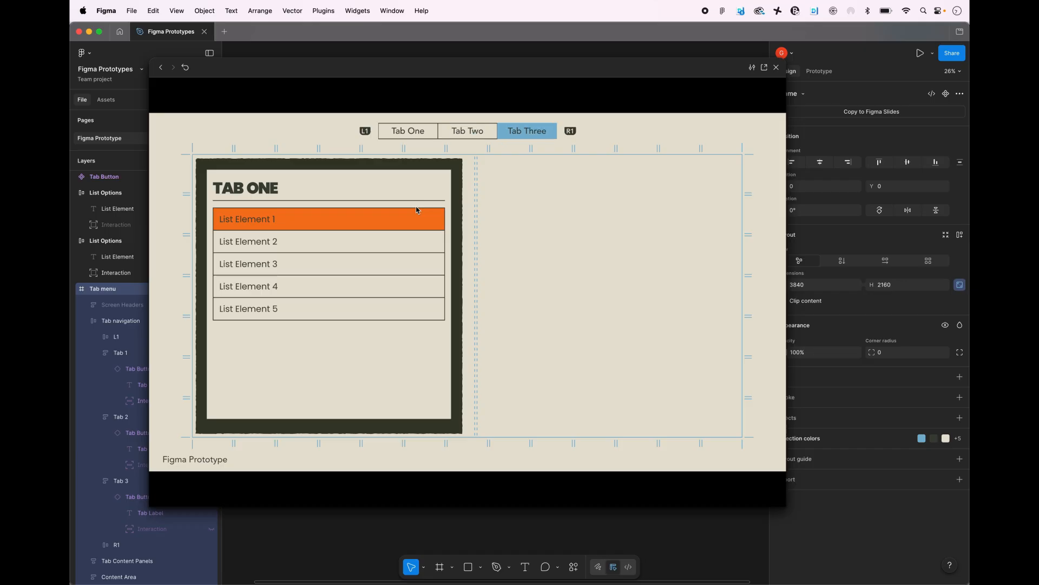
key("e")
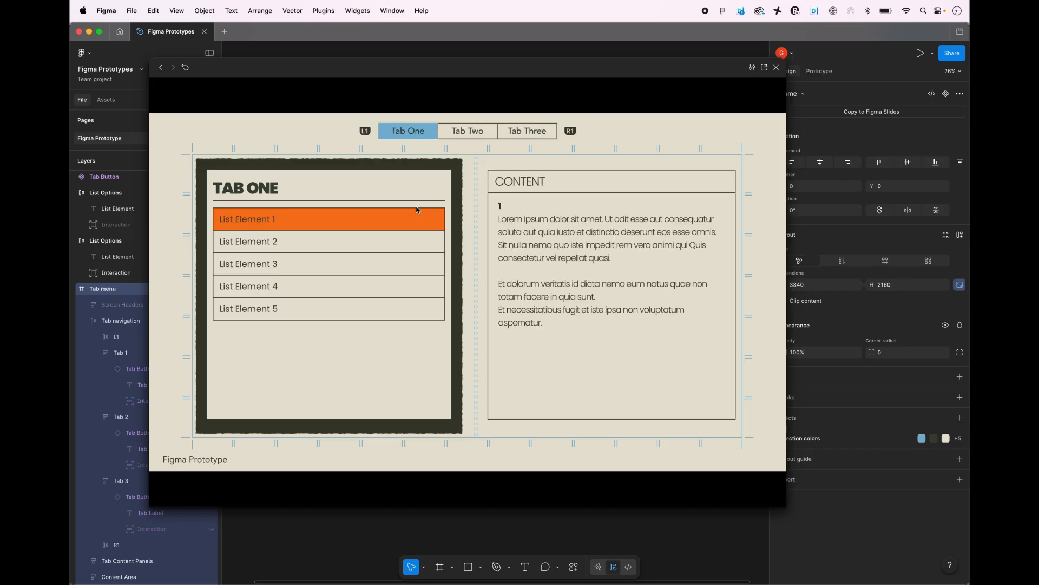
left_click(776, 67)
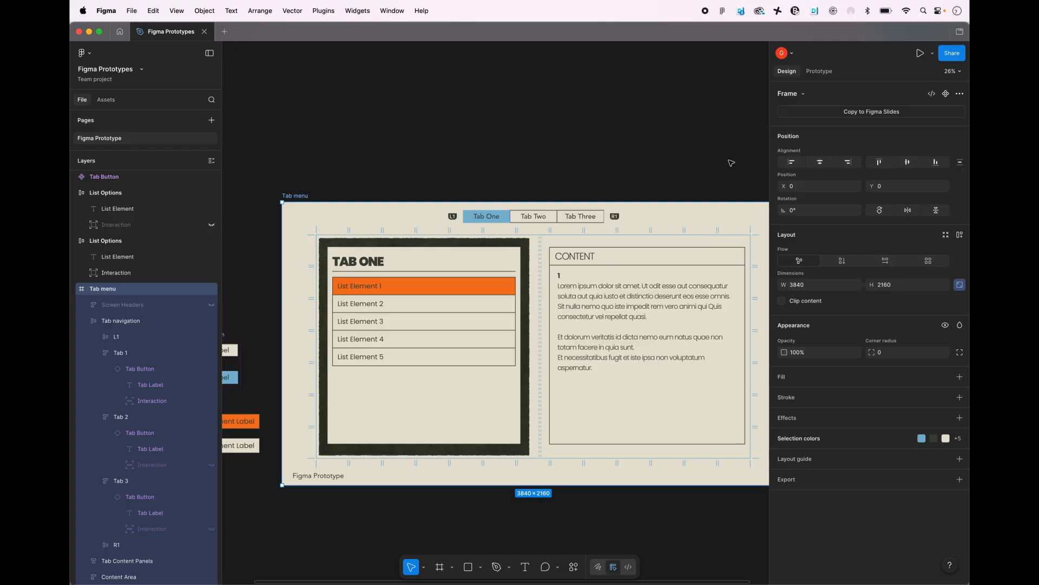
- Expand Tab Content Panels in the layer tree and unhide its Tab Two and Tab Three frames
left_click(409, 310)
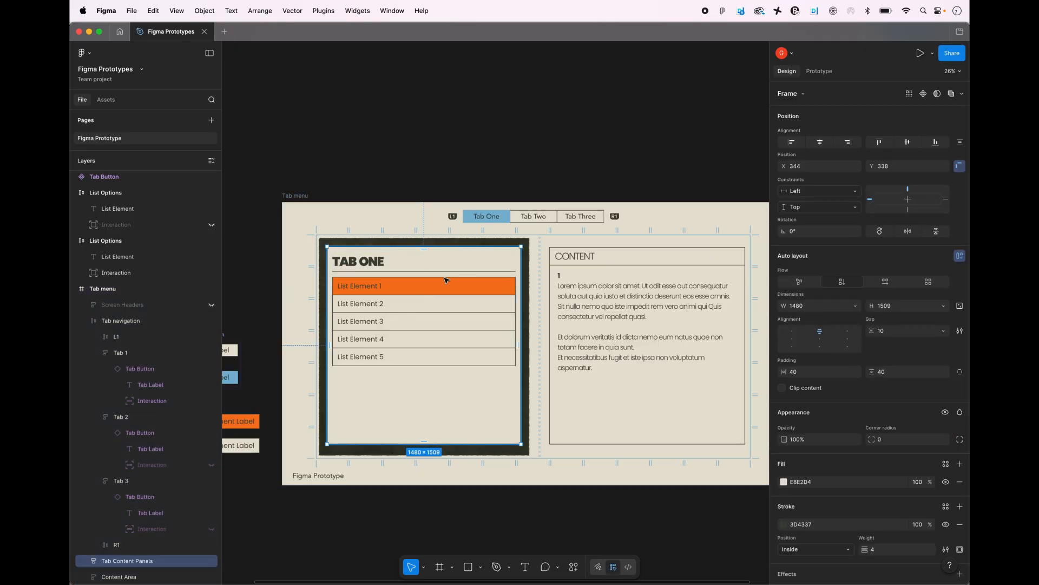
left_click(86, 320)
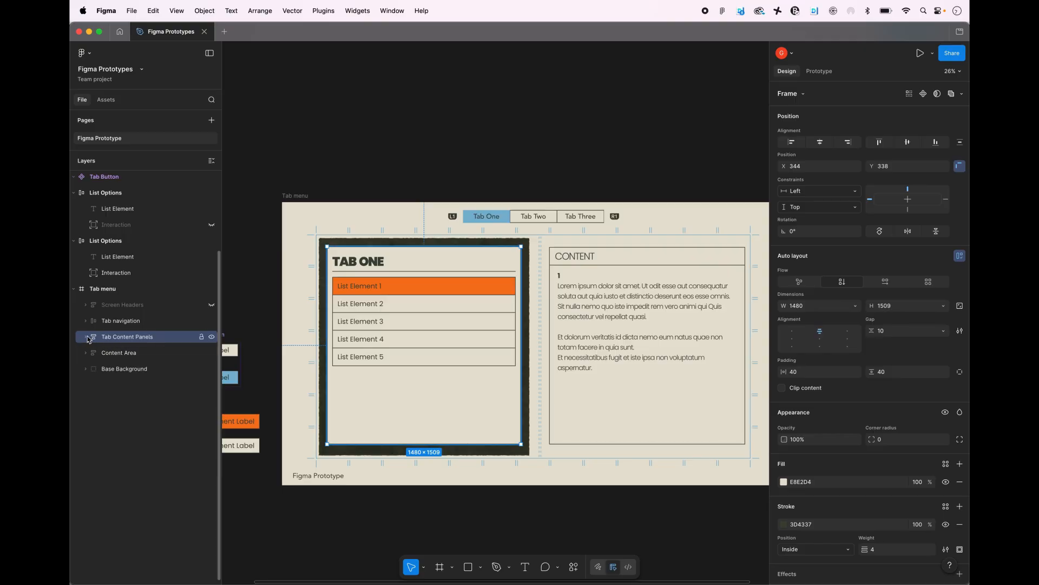
left_click(86, 337)
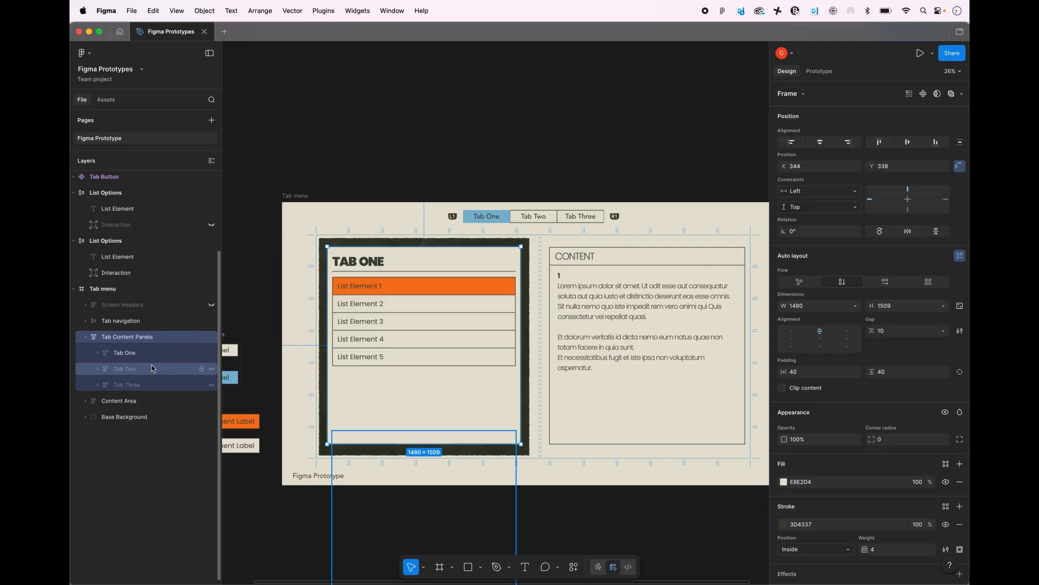
left_click(212, 373)
scroll(210, 412, "up", 3)
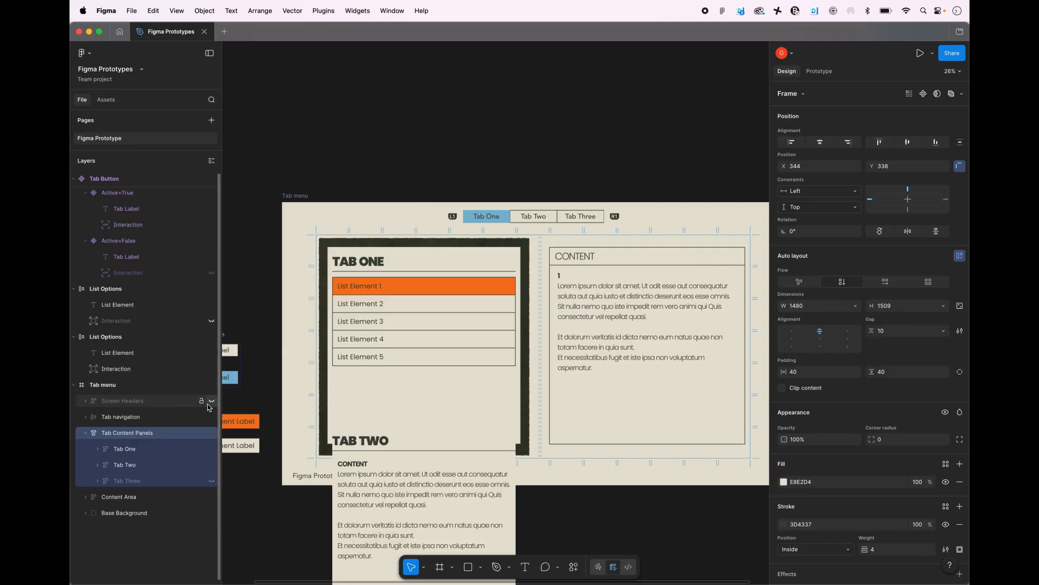
left_click(211, 481)
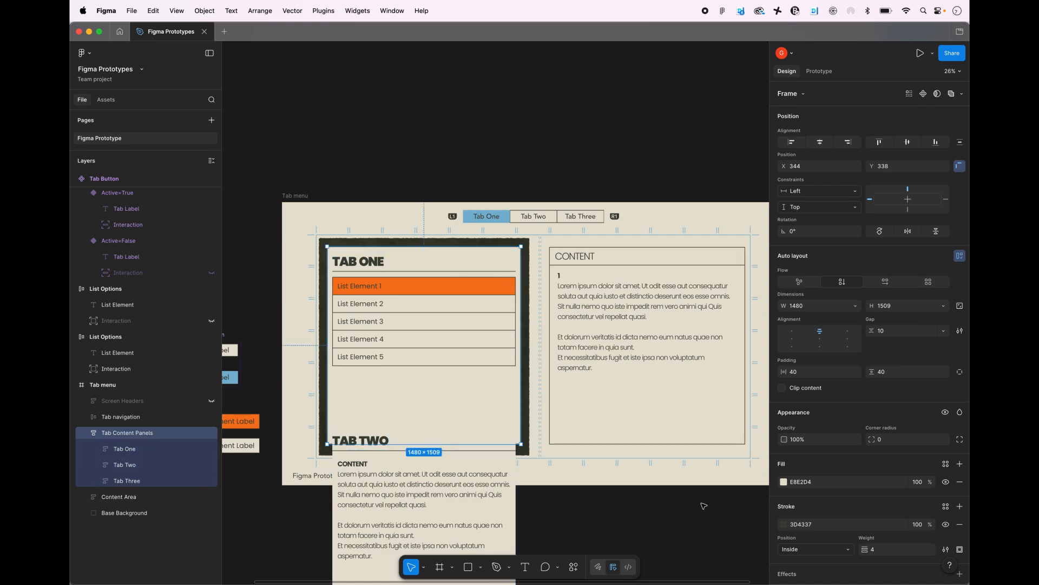
- Examine how the Tab Two and Tab Three panels stack below Tab One within Tab Content Panels
left_click(165, 466)
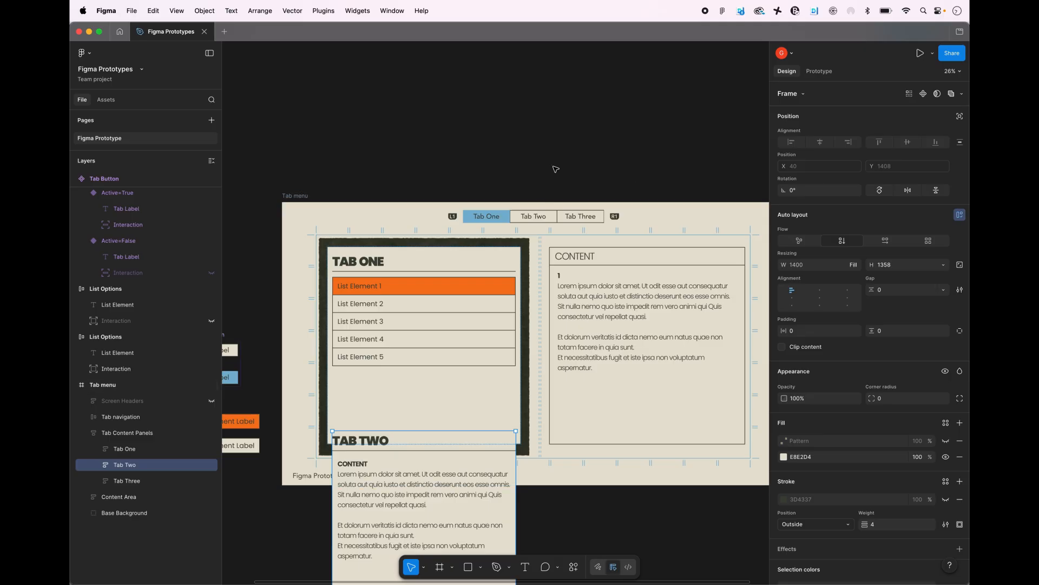
scroll(556, 169, "down", 2)
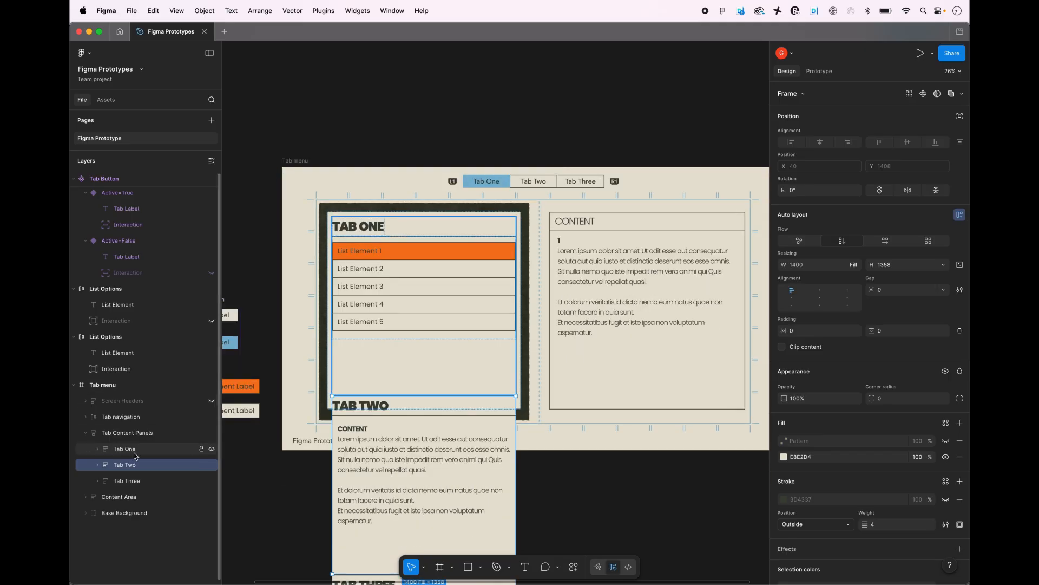
scroll(651, 346, "down", 8)
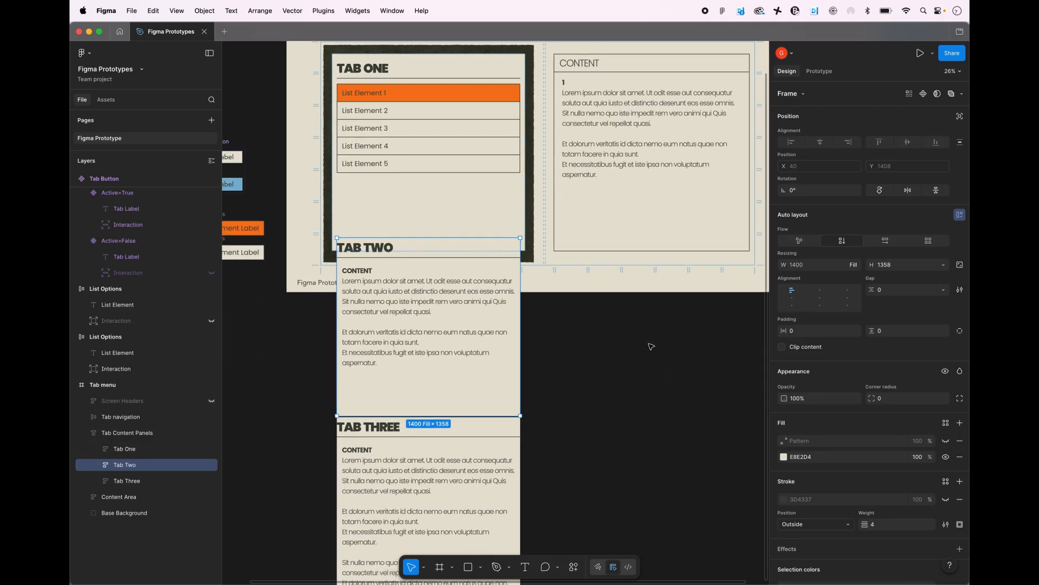
scroll(675, 376, "down", 2)
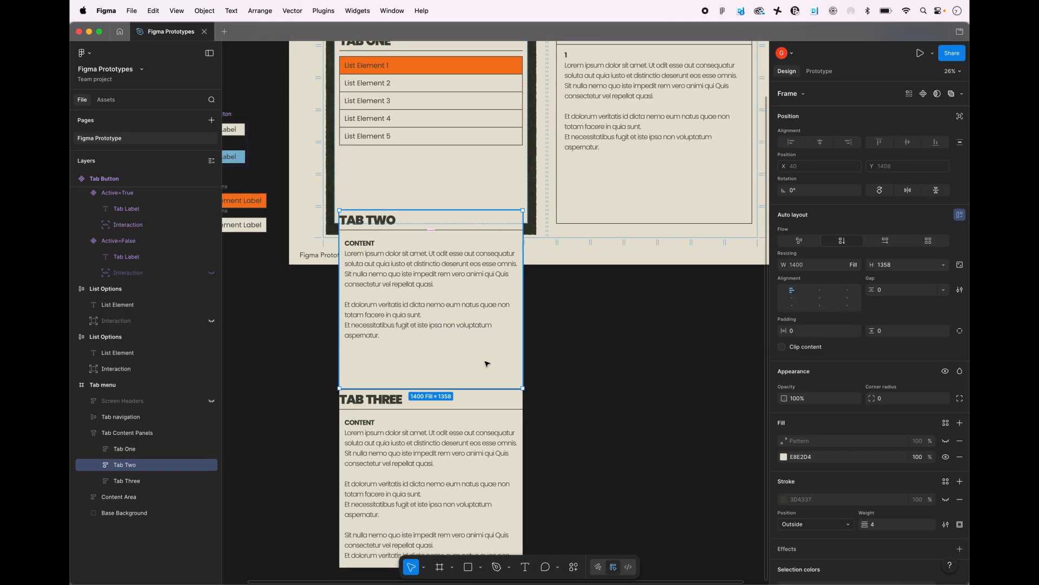
scroll(619, 400, "down", 3)
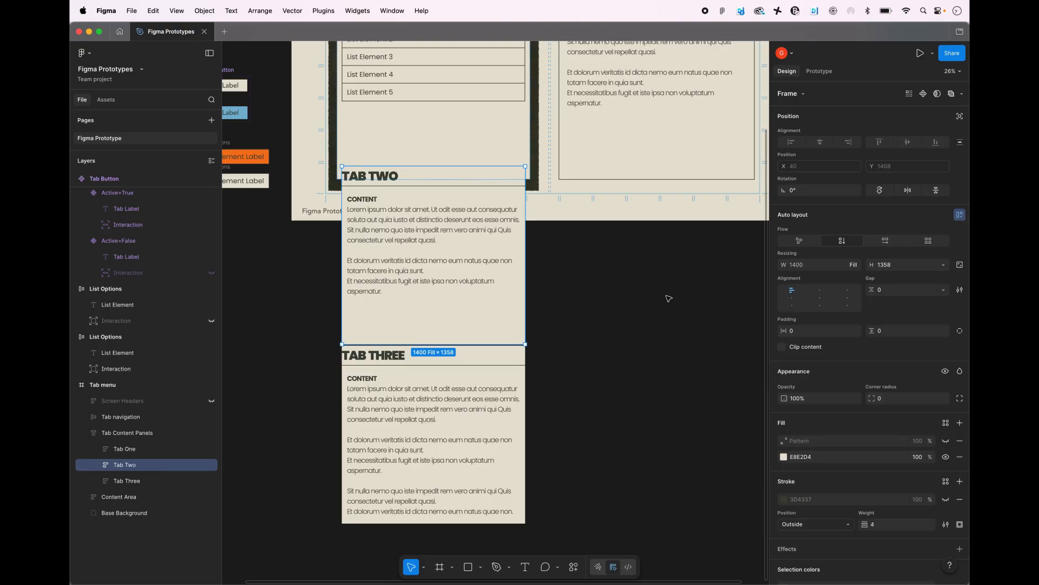
scroll(668, 295, "up", 10)
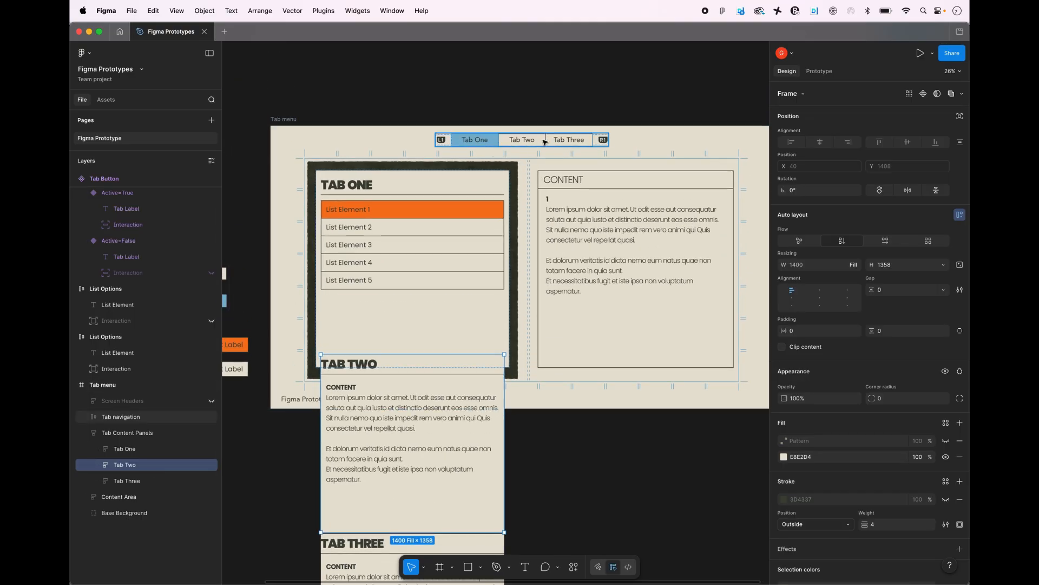
scroll(411, 383, "down", 5)
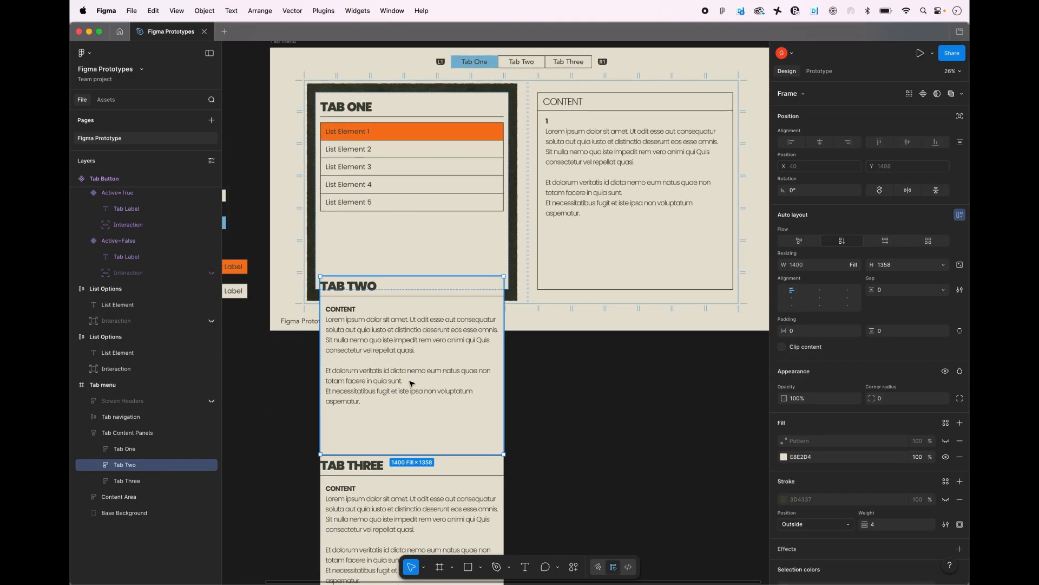
- Bind the visibility of the Tab One frame in Tab Content Panels to the Boolean variable Tab One
left_click(135, 452)
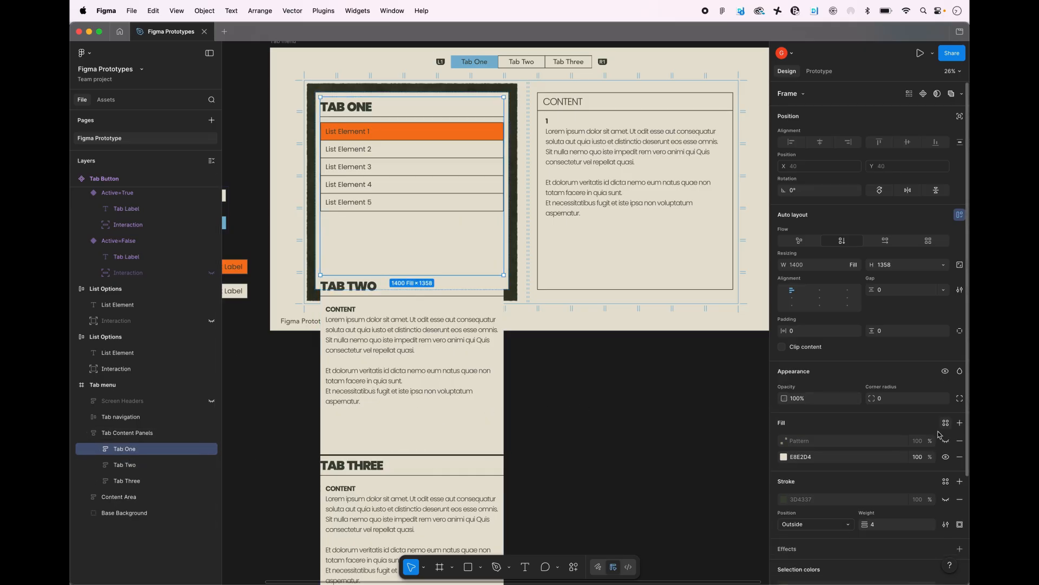
scroll(577, 429, "up", 2)
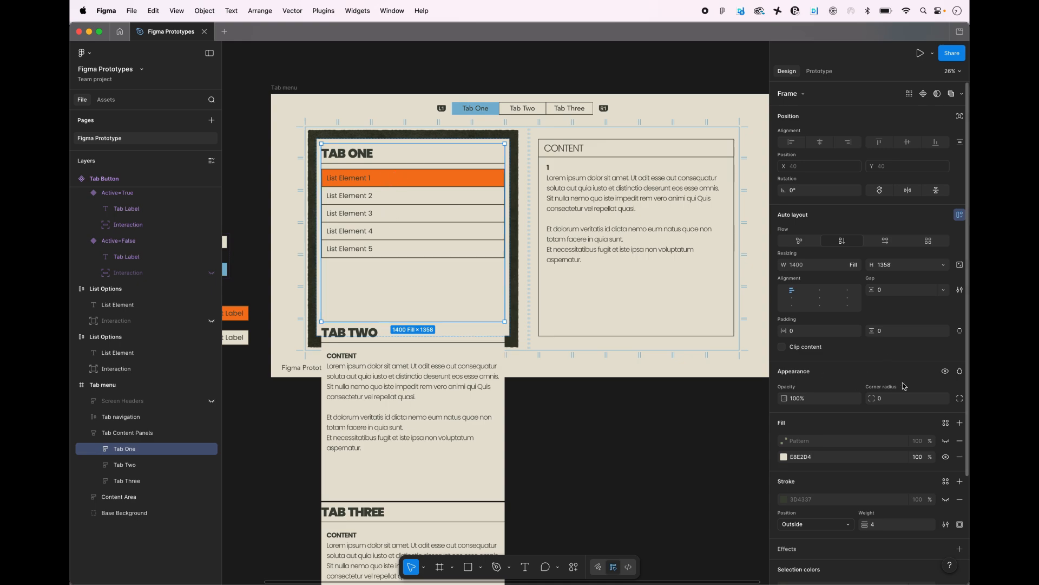
left_click(946, 372)
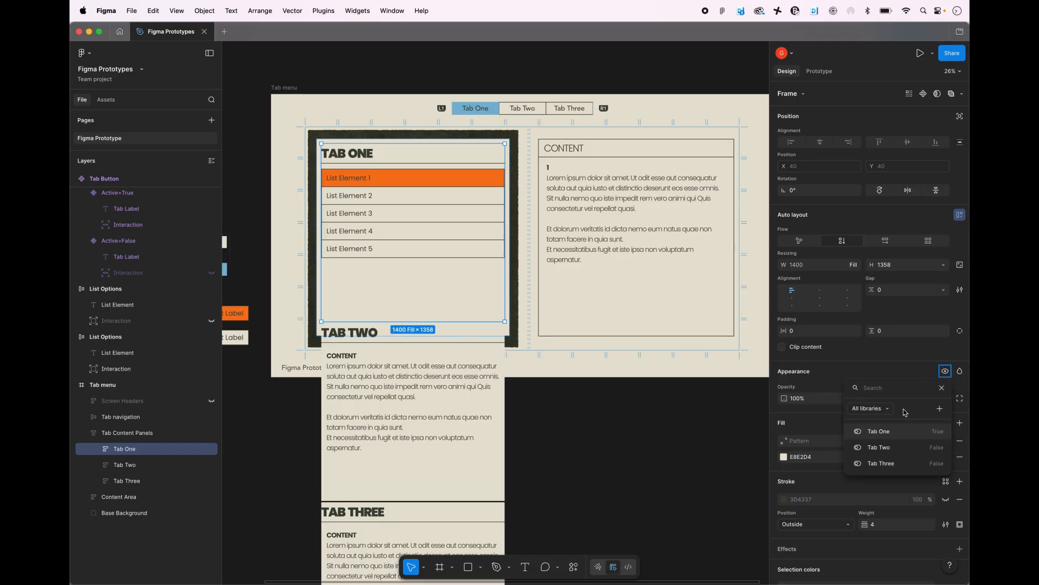
left_click(887, 432)
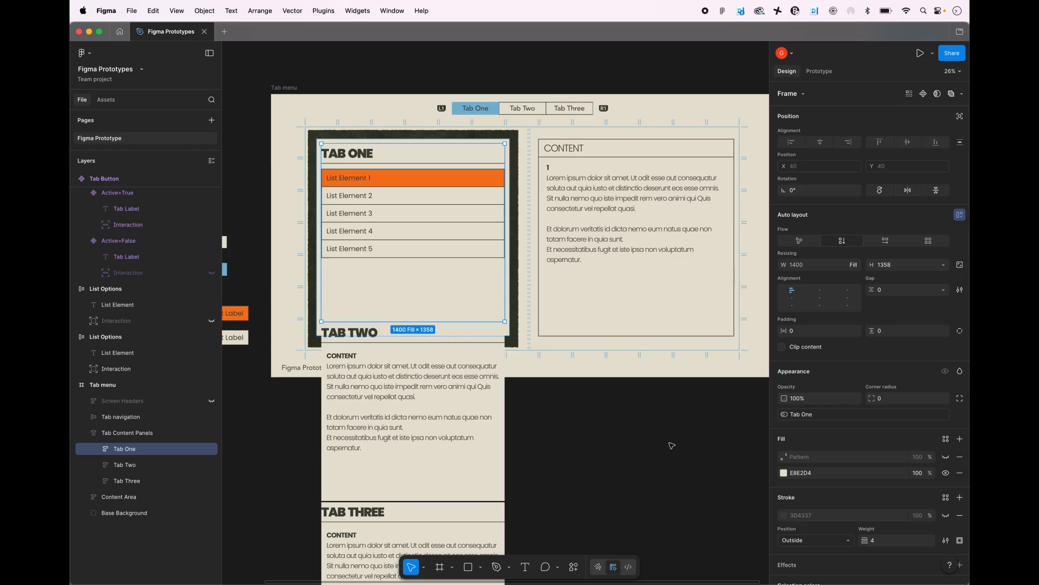
left_click_drag(681, 443, 662, 380)
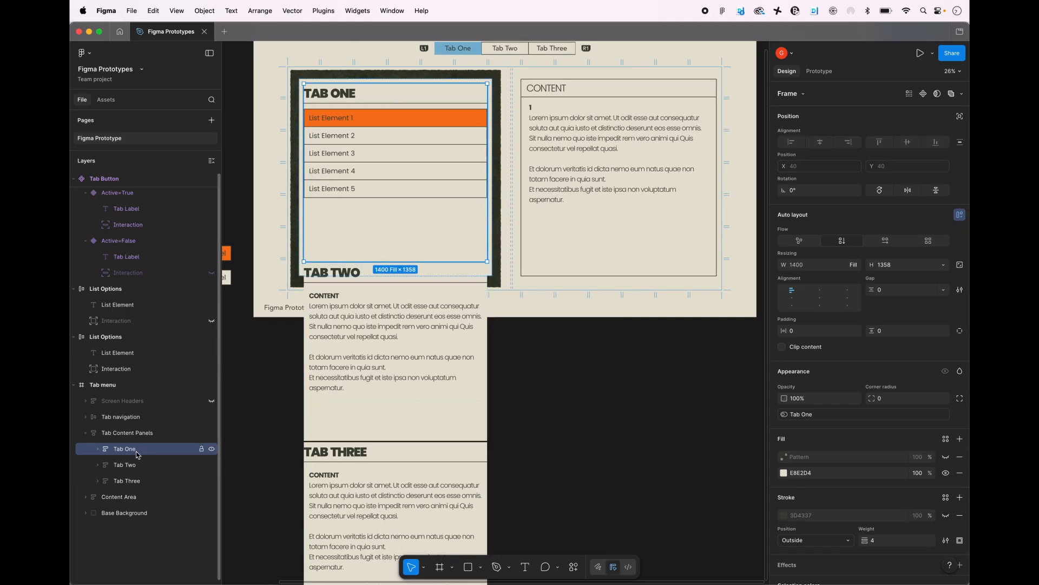
- Bind the visibility of the Tab Two frame in Tab Content Panels to the Boolean variable Tab Two
left_click(126, 465)
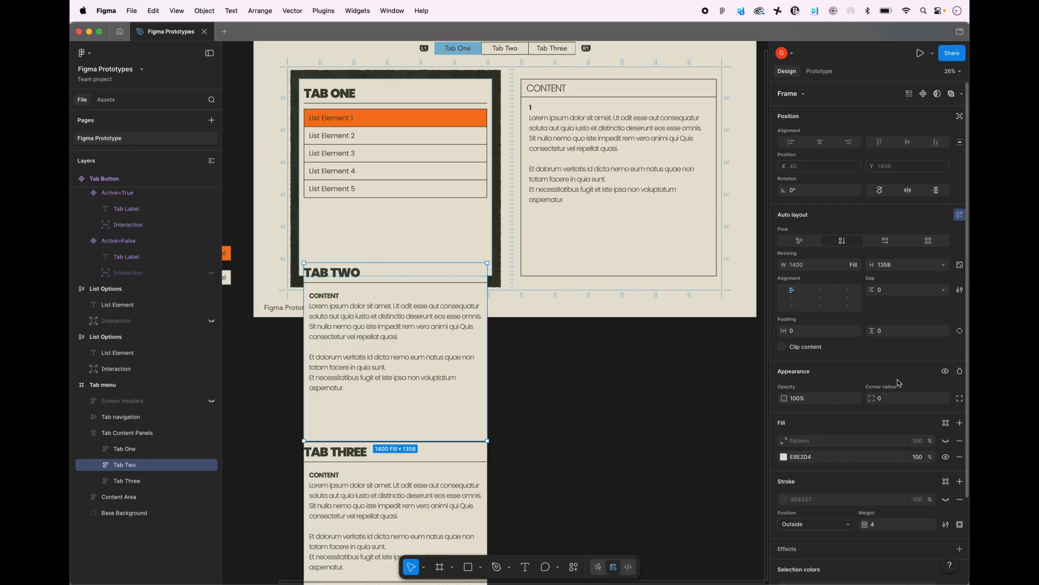
left_click(945, 372)
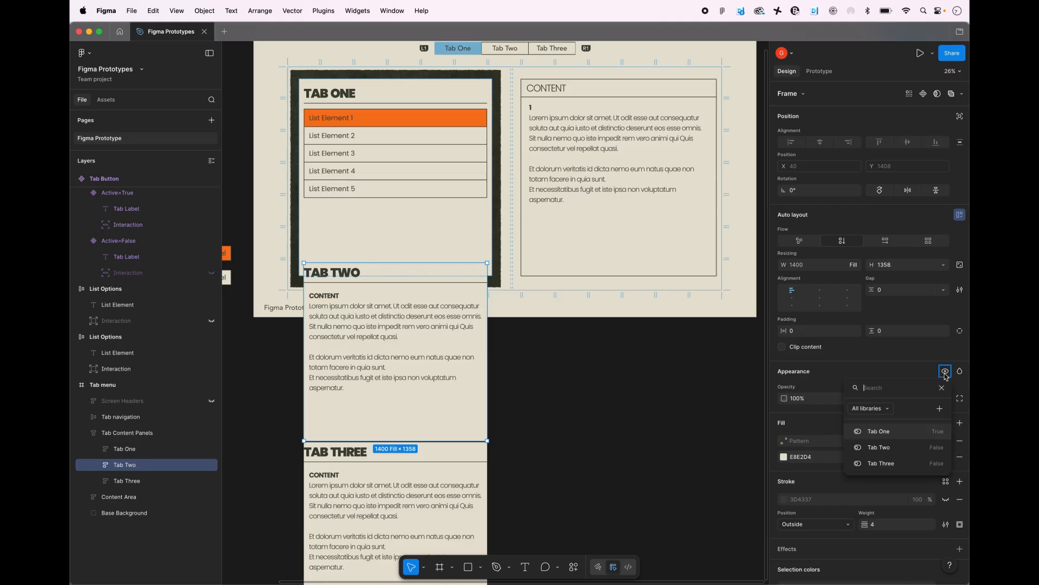
left_click(890, 452)
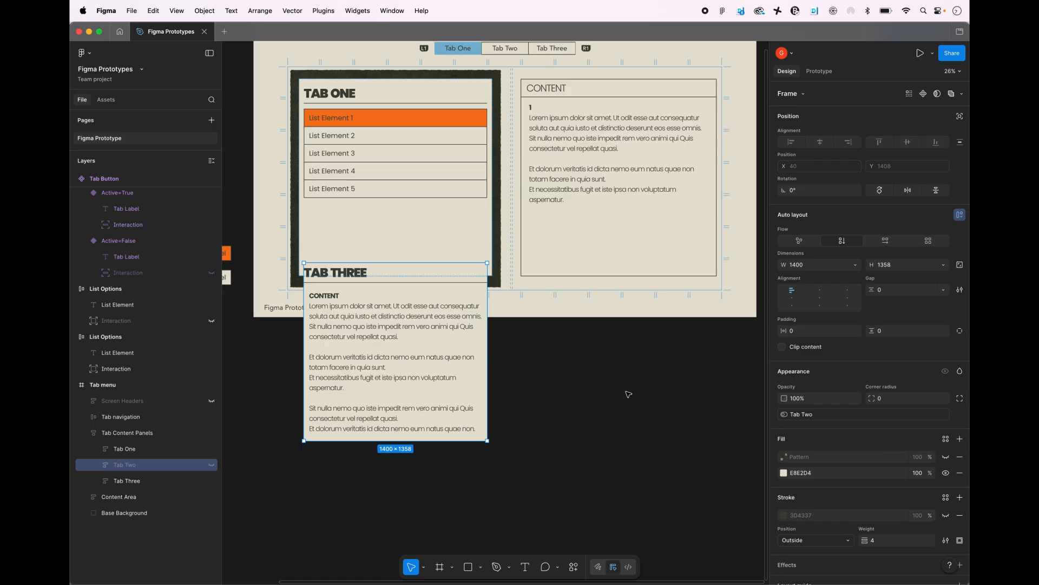
- Bind the visibility of the Tab Three frame to the Boolean variable Tab Three and clear the selection
left_click(157, 481)
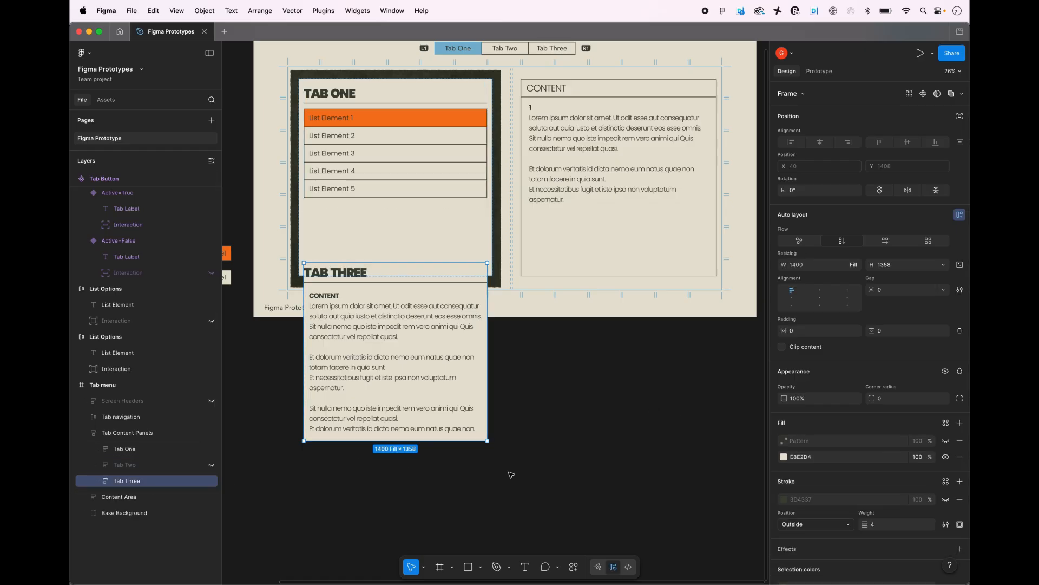
left_click(945, 371)
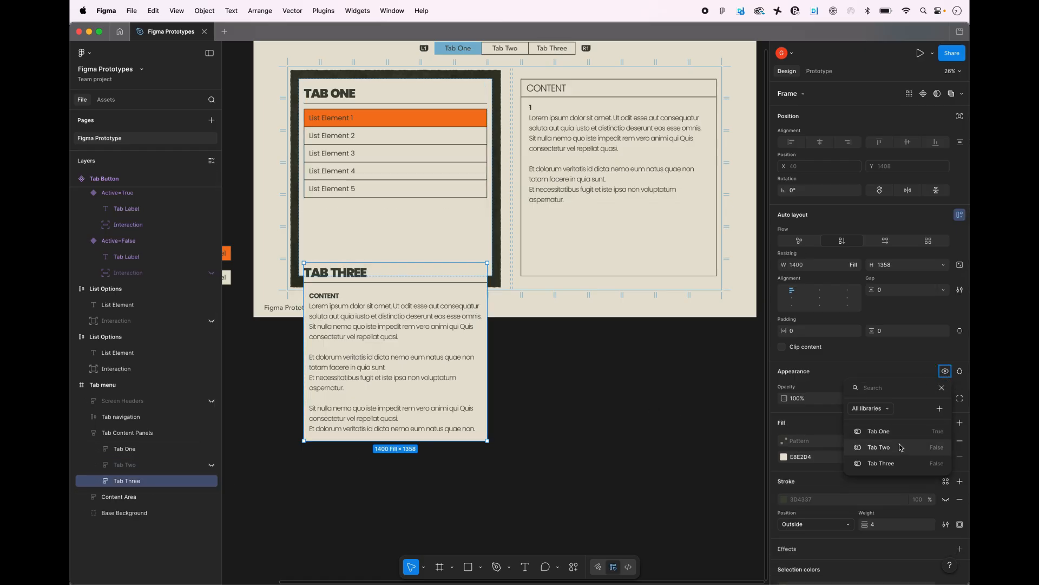
left_click(893, 463)
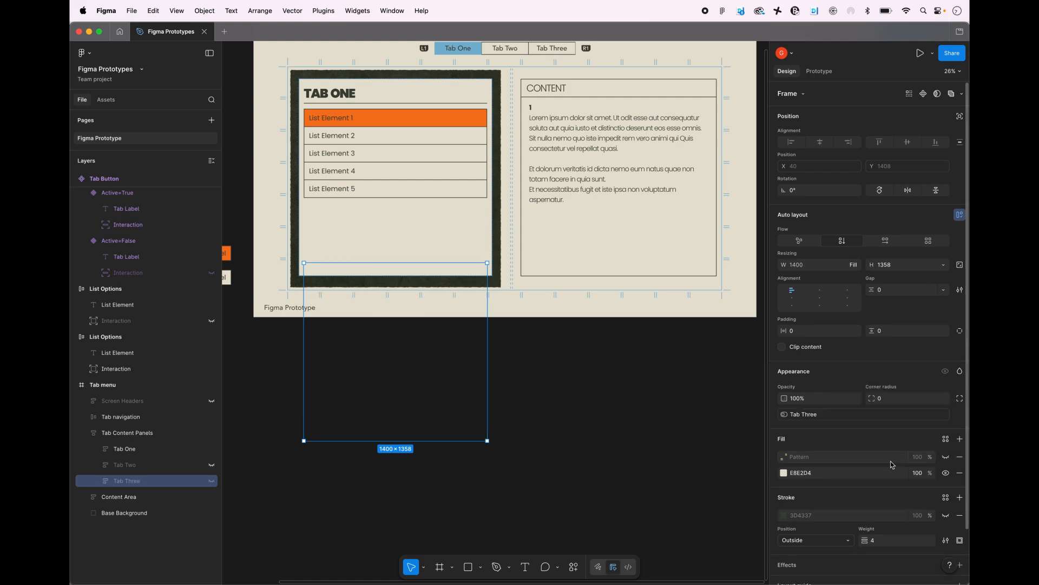
left_click_drag(658, 406, 643, 483)
key("Escape")
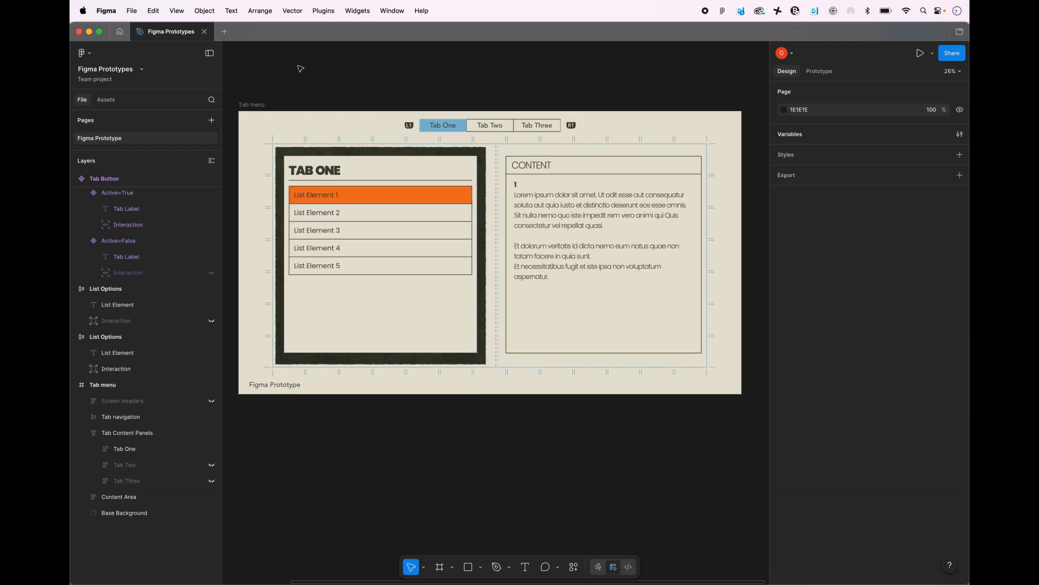
- Preview the Tab menu frame, switch forward and back through the tabs to test the content panels, and close the preview
left_click(260, 107)
key("shift+space")
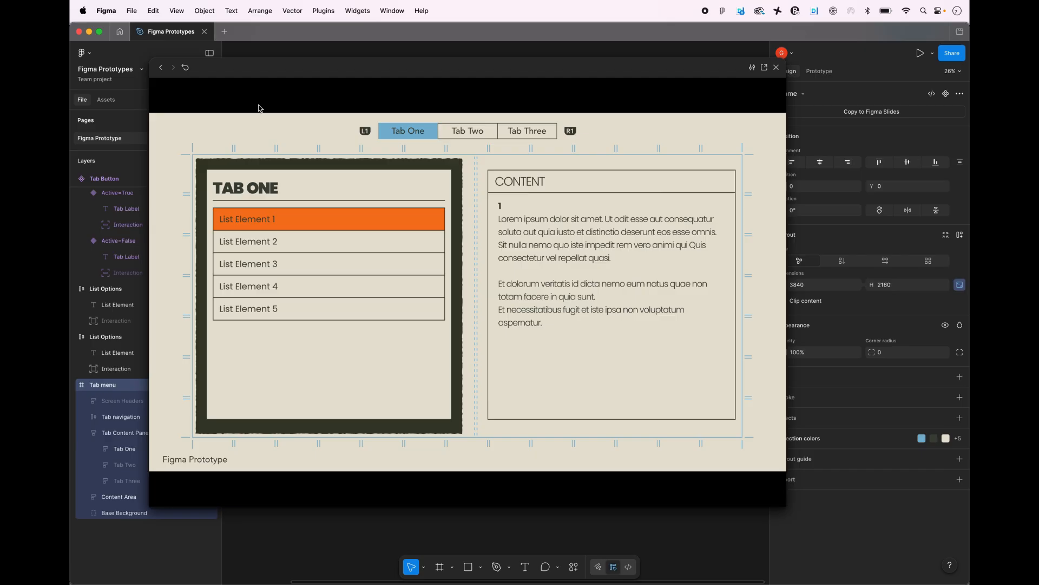
key("e")
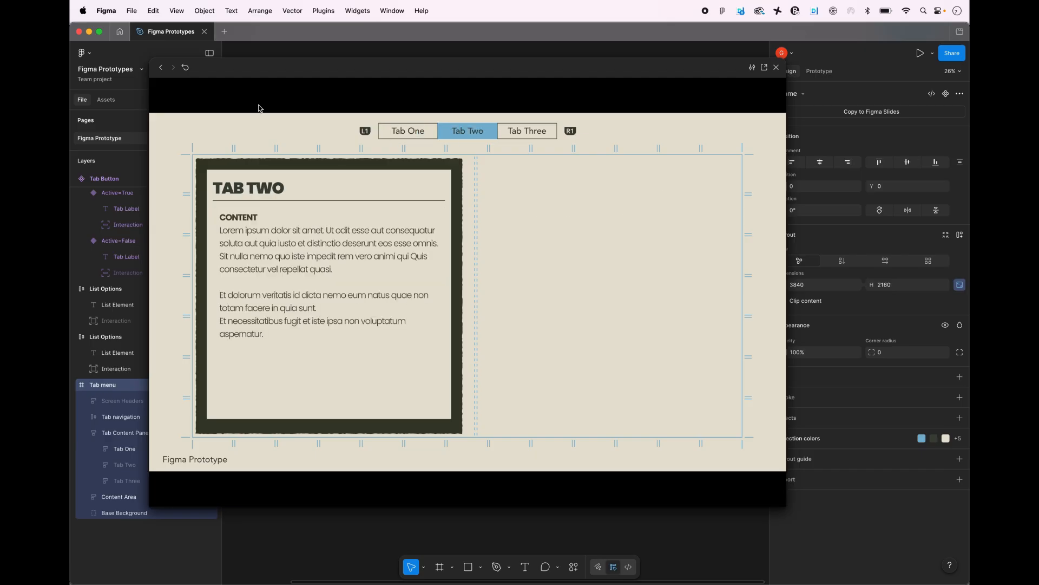
key("e")
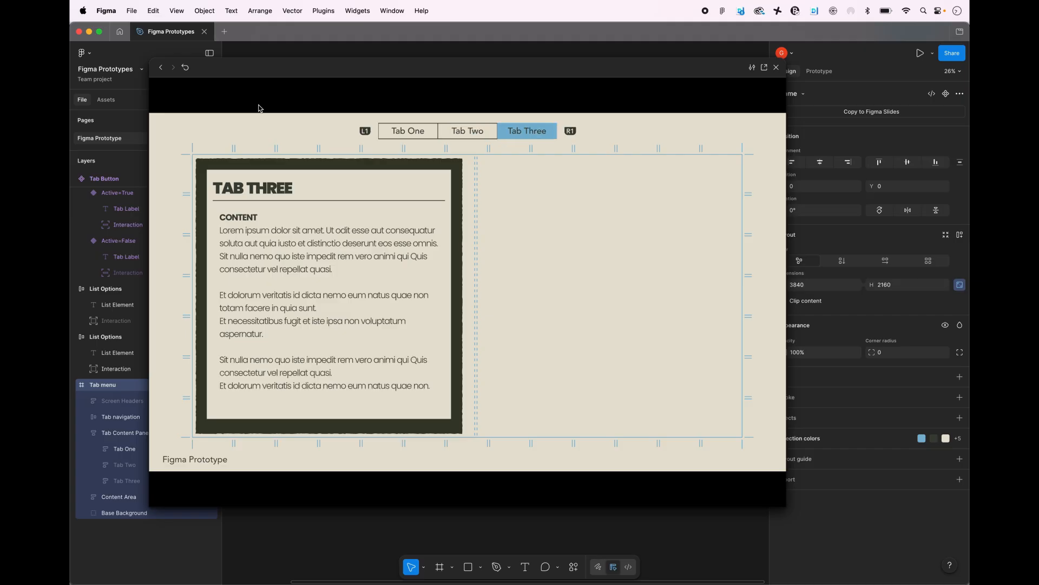
key("q")
key("e")
key("e")
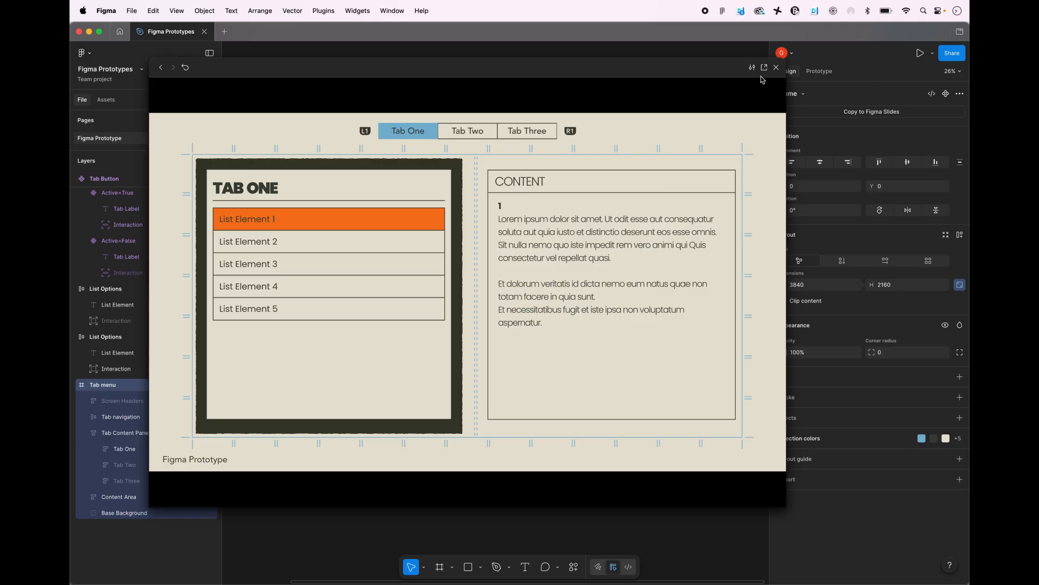
left_click(776, 68)
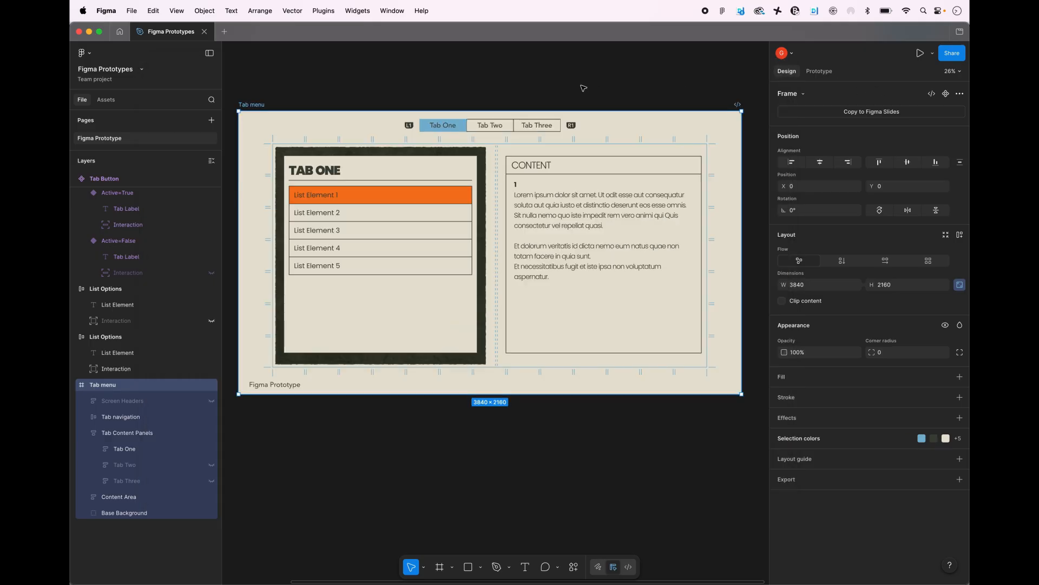
- Select the Tab One content panel inside the Tab menu frame
scroll(522, 93, "up", 2)
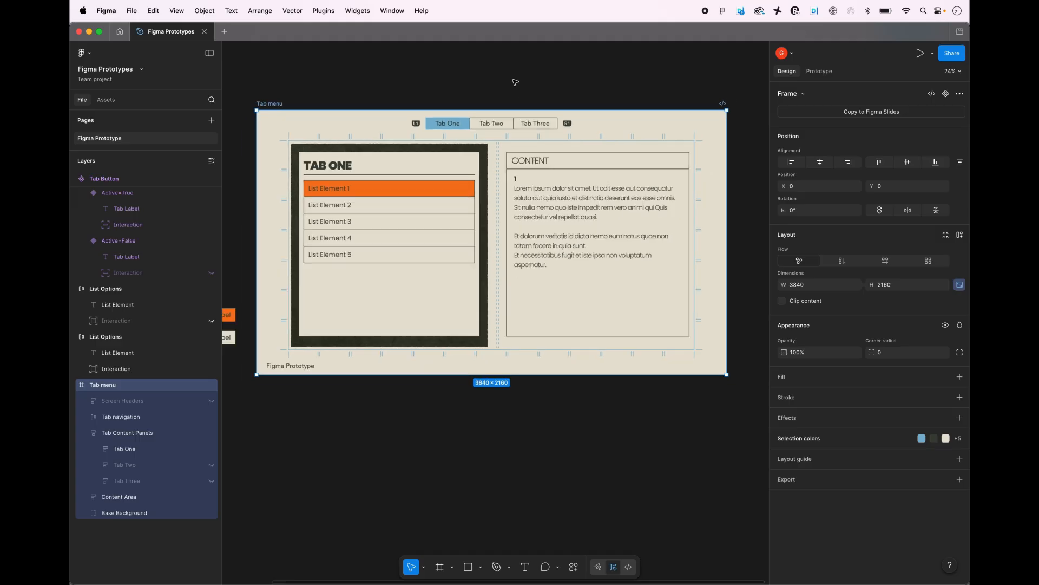
scroll(538, 123, "down", 1)
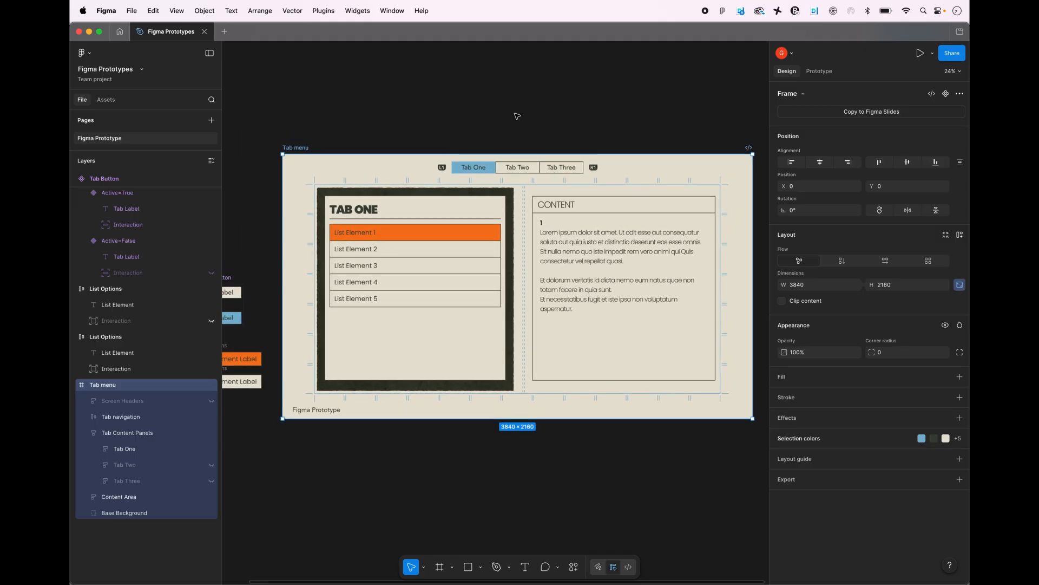
left_click(413, 242, "super")
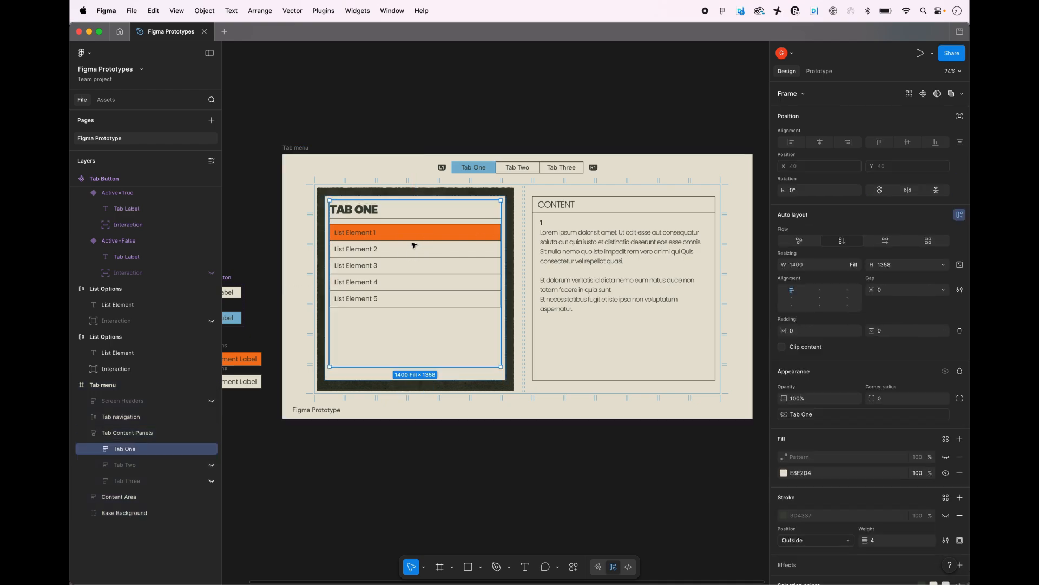